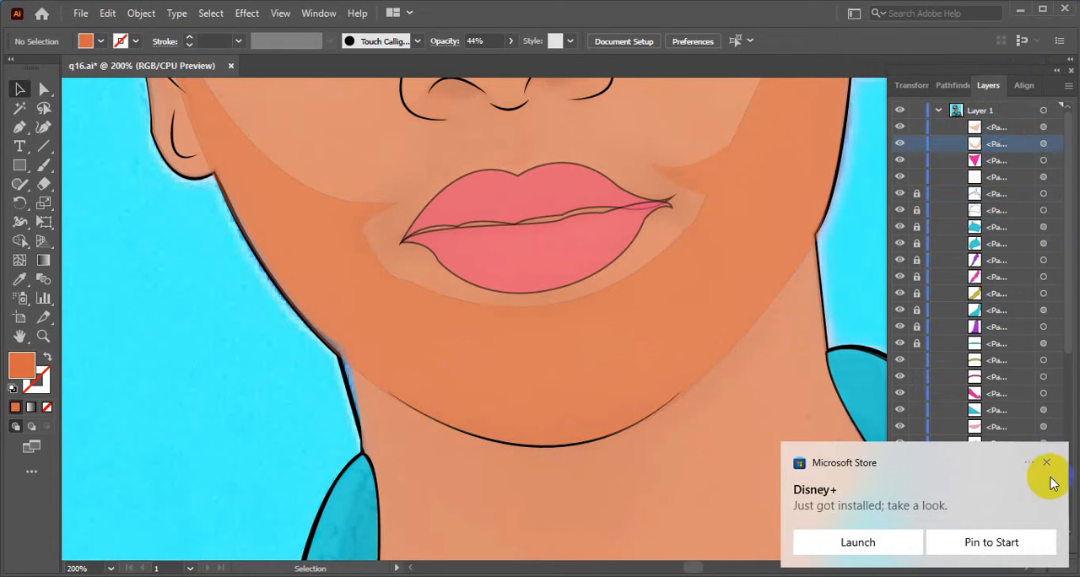
- Move the two lower-face shadow paths down the layer stack, directly beneath the facial outline paths and above the eyebrows
click(1047, 463)
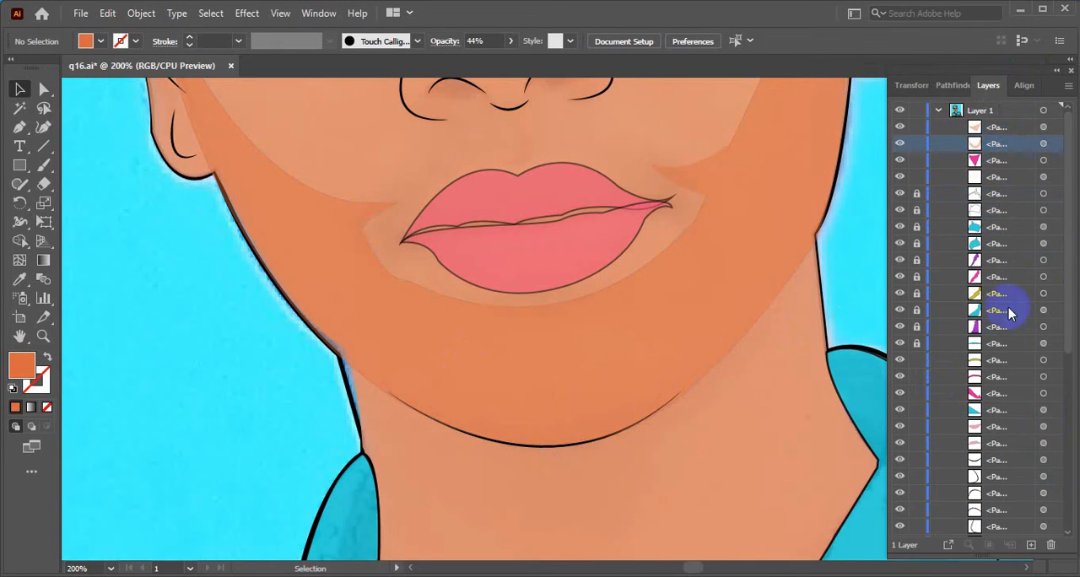
shift+click(994, 133)
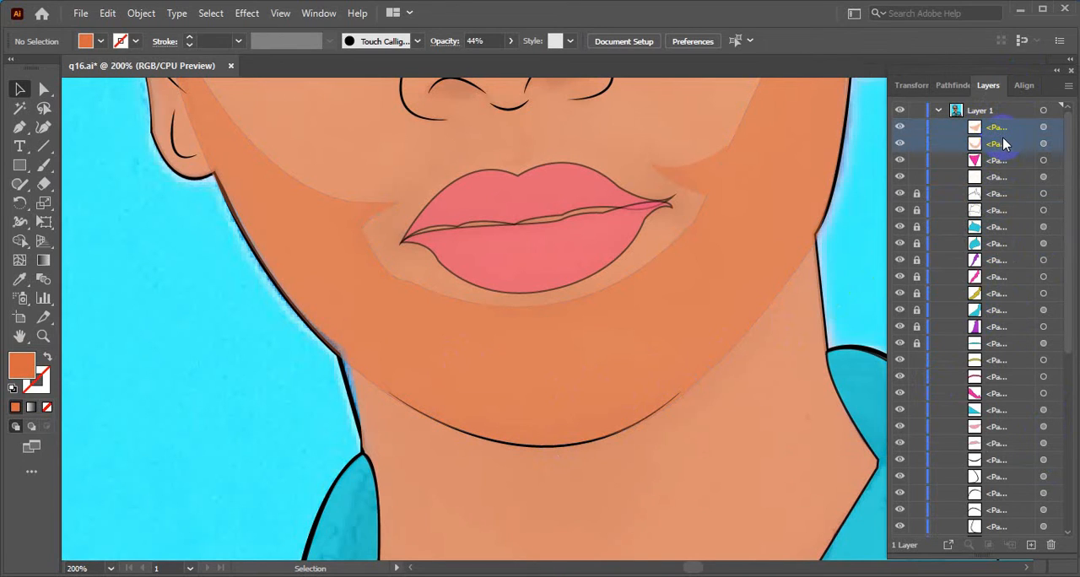
drag(1004, 145, 997, 437)
scroll(758, 349, up, 6)
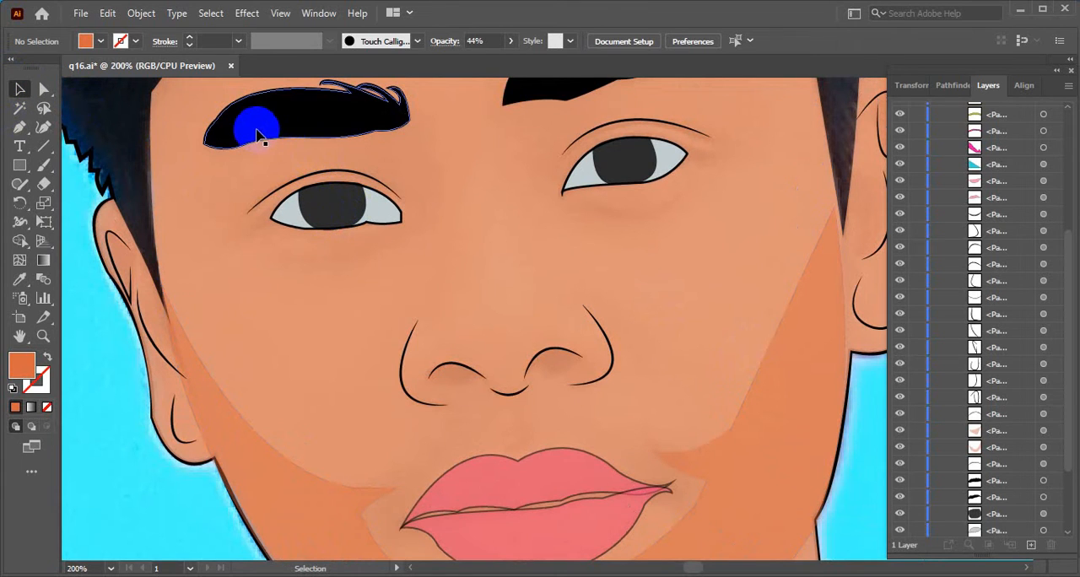
scroll(249, 295, down, 2)
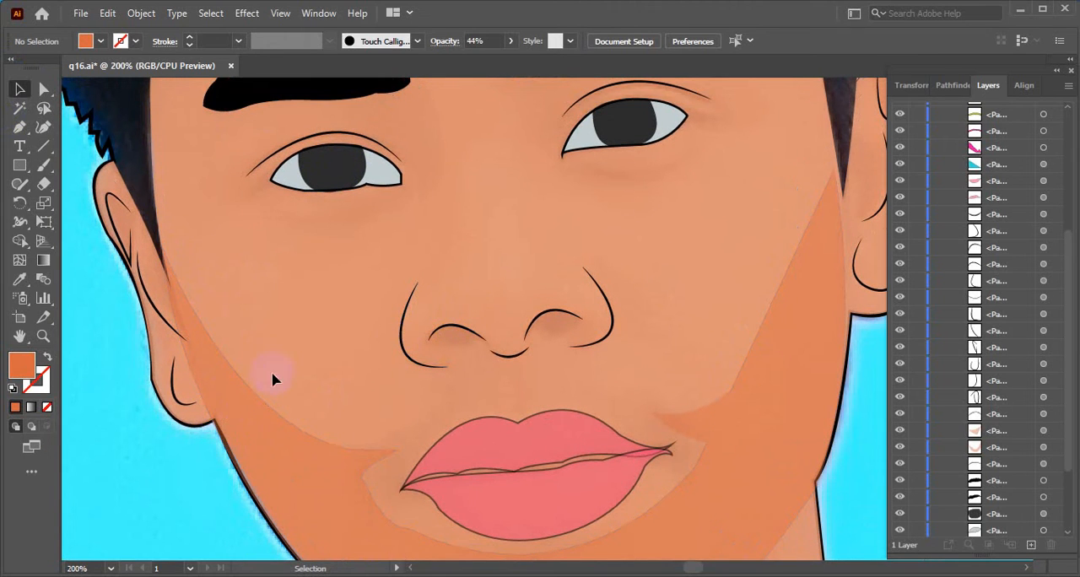
key(a)
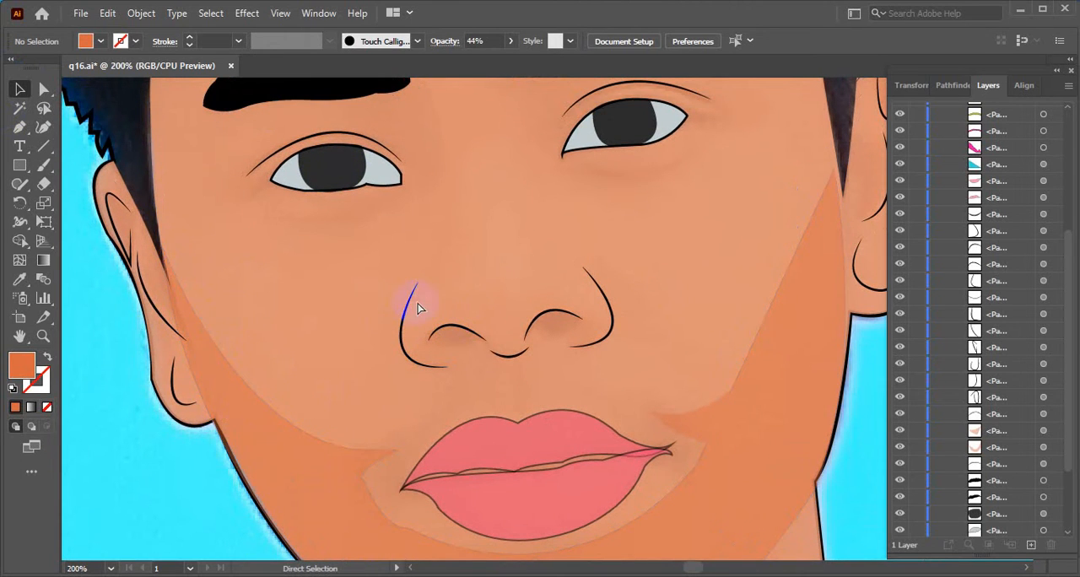
scroll(422, 311, down, 3)
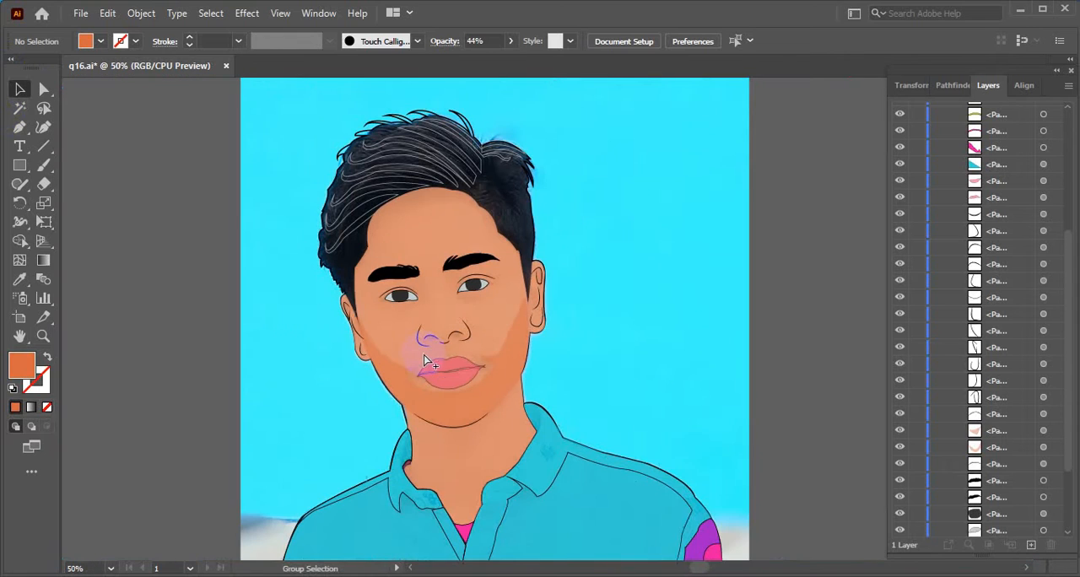
click(827, 338)
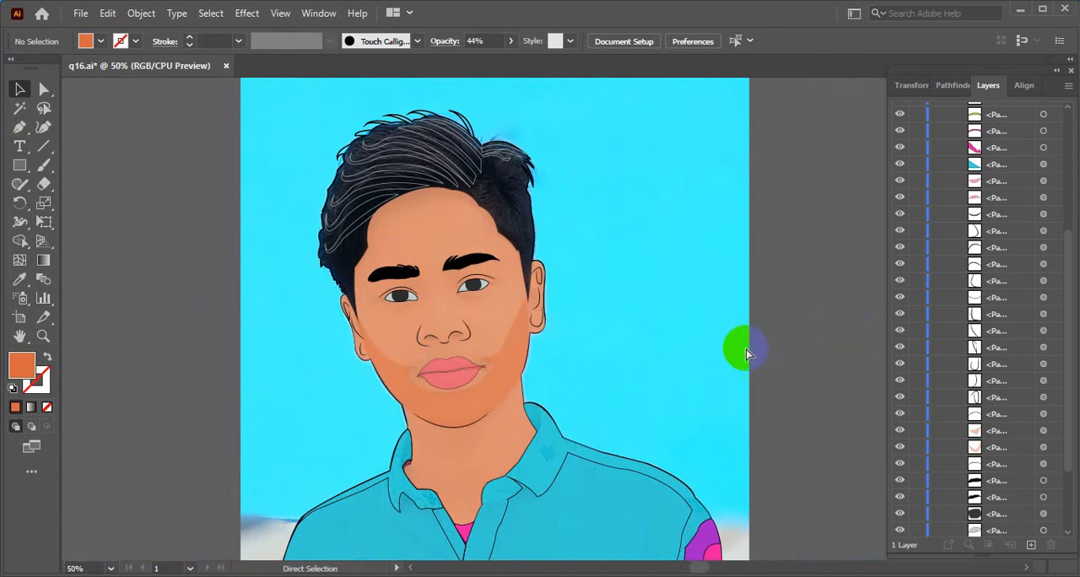
scroll(549, 345, down, 2)
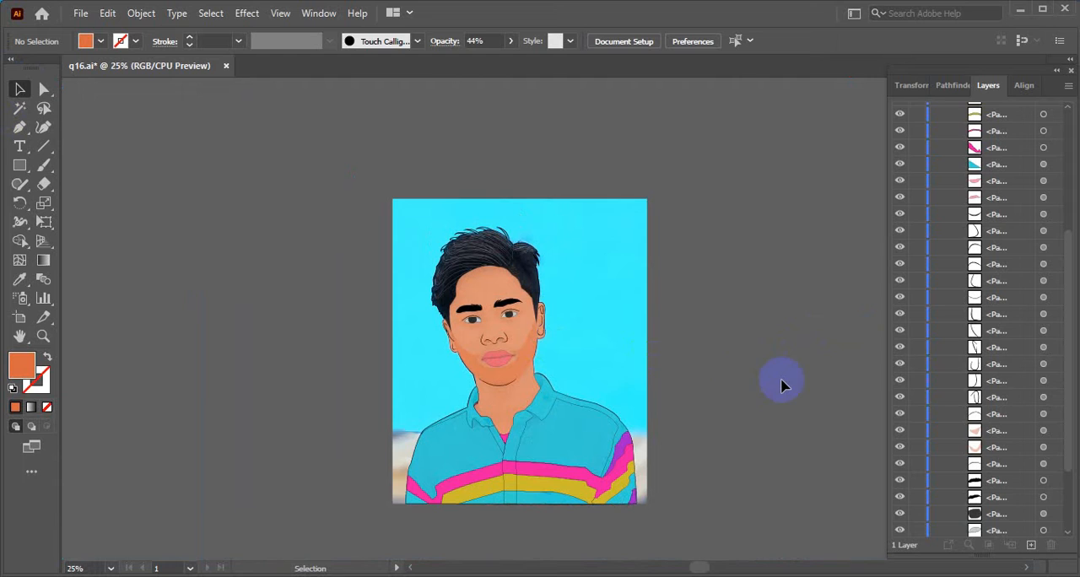
- Try to recolour the jaw shadow path with a darker brown fill
click(993, 448)
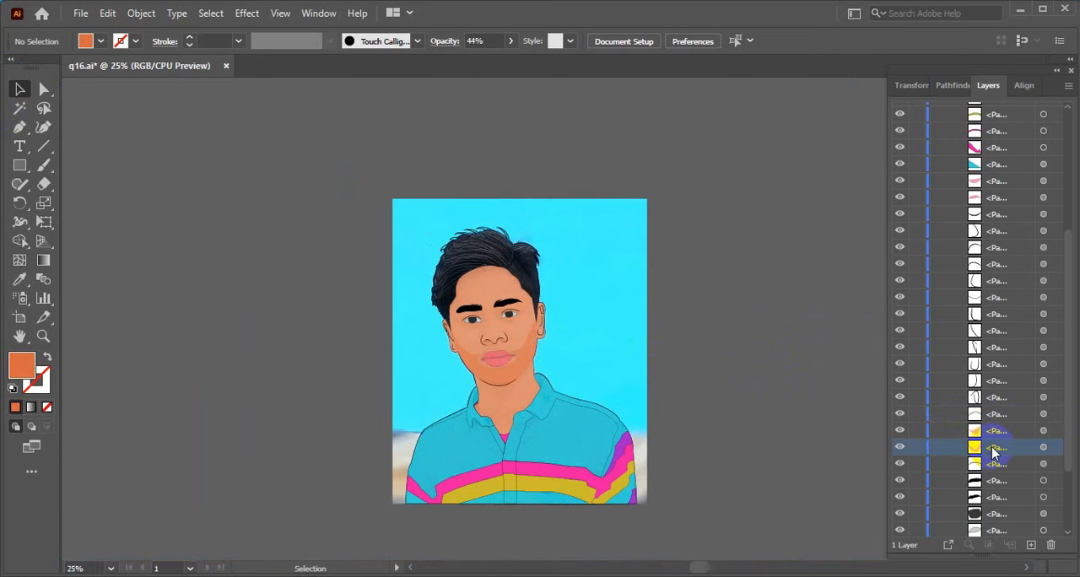
double_click(21, 364)
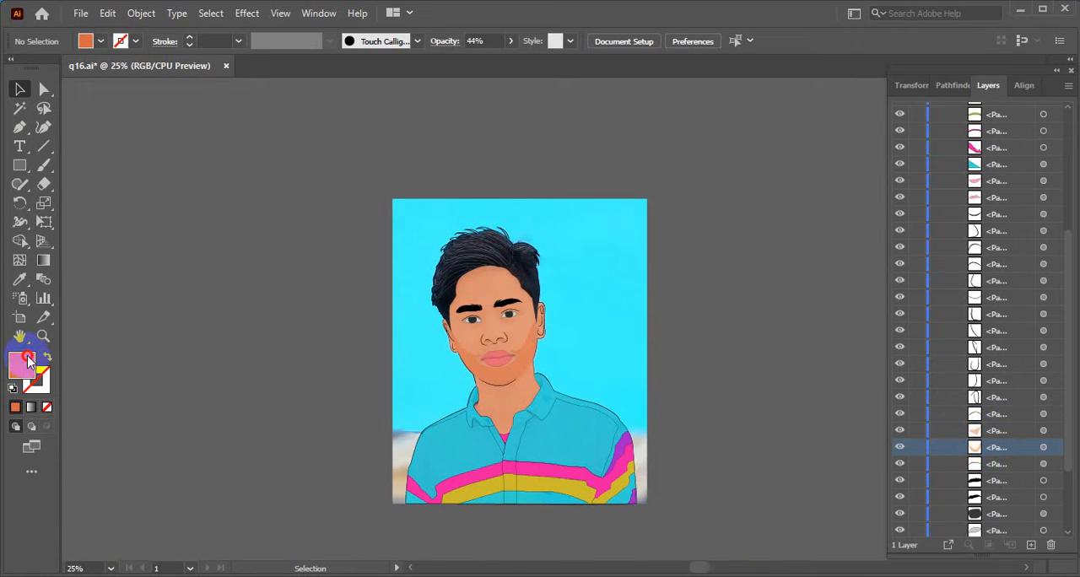
drag(484, 243, 586, 317)
drag(641, 471, 619, 492)
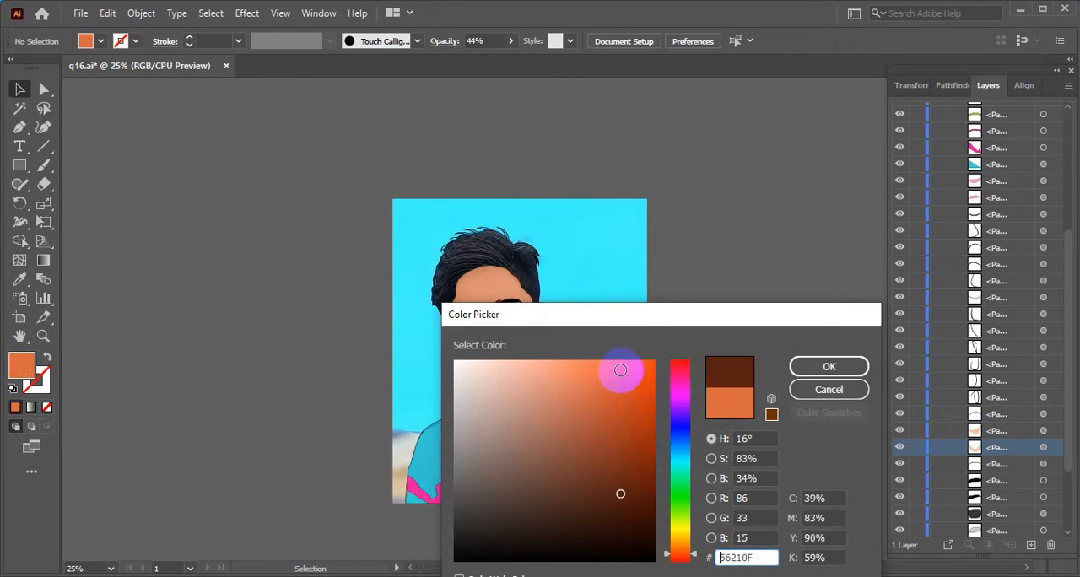
drag(625, 322, 697, 351)
click(691, 477)
click(899, 393)
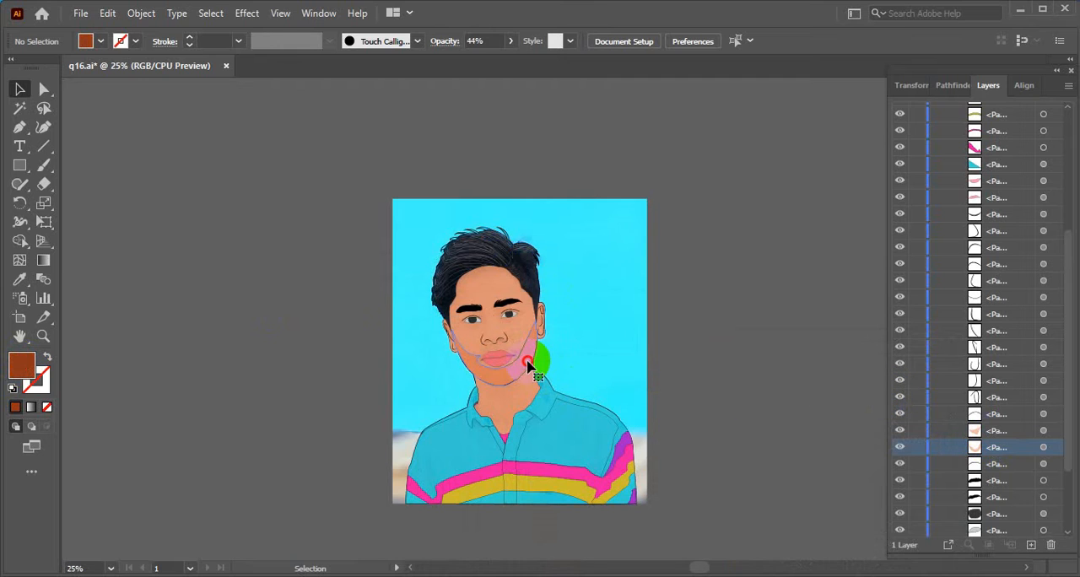
- Try a darker burnt-orange fill on the selected jaw shadow shape, and undo the fill change
click(530, 367)
double_click(22, 369)
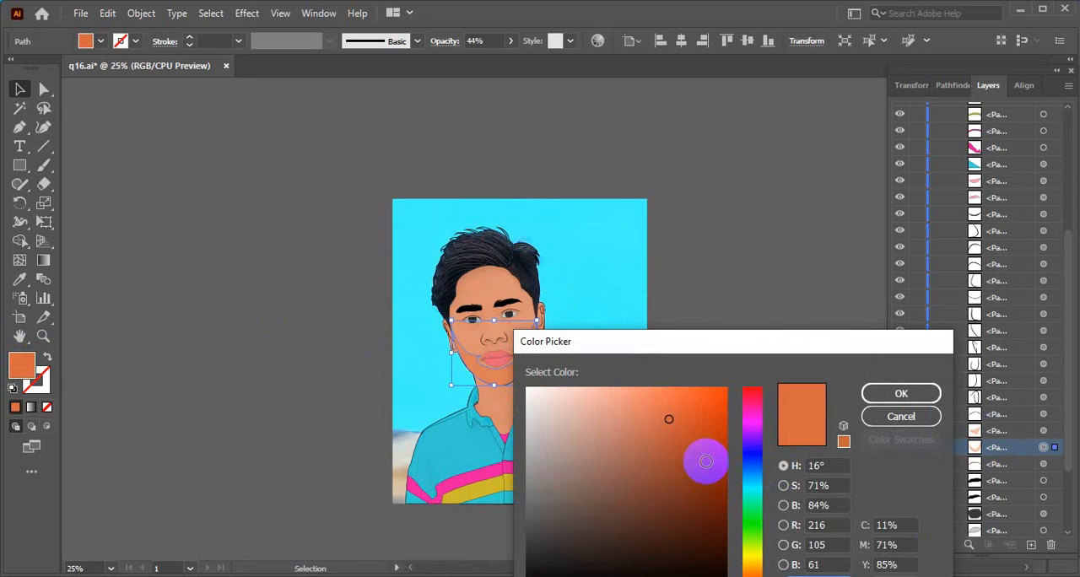
click(705, 460)
click(899, 393)
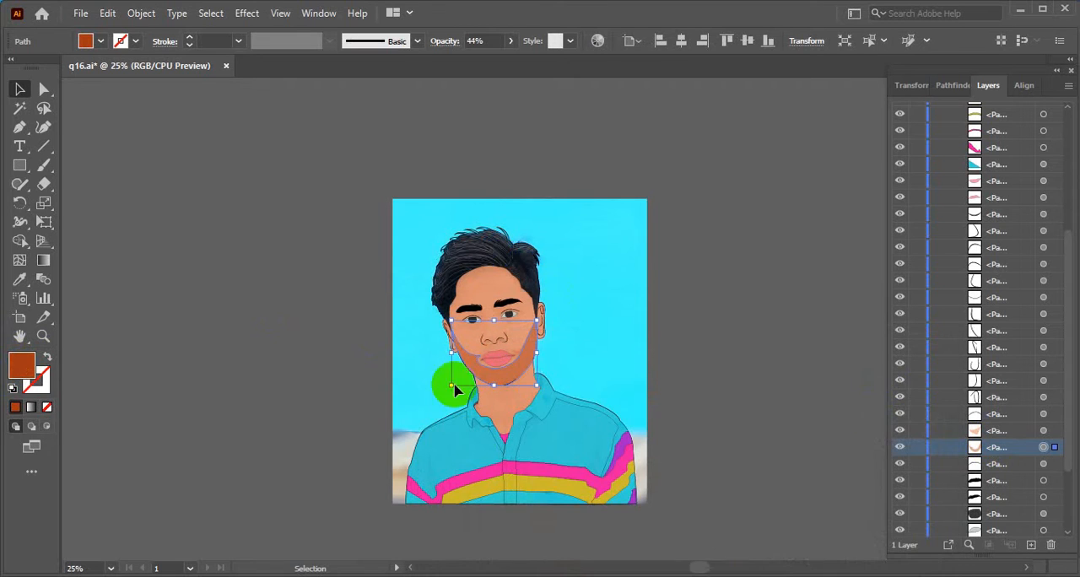
click(466, 193)
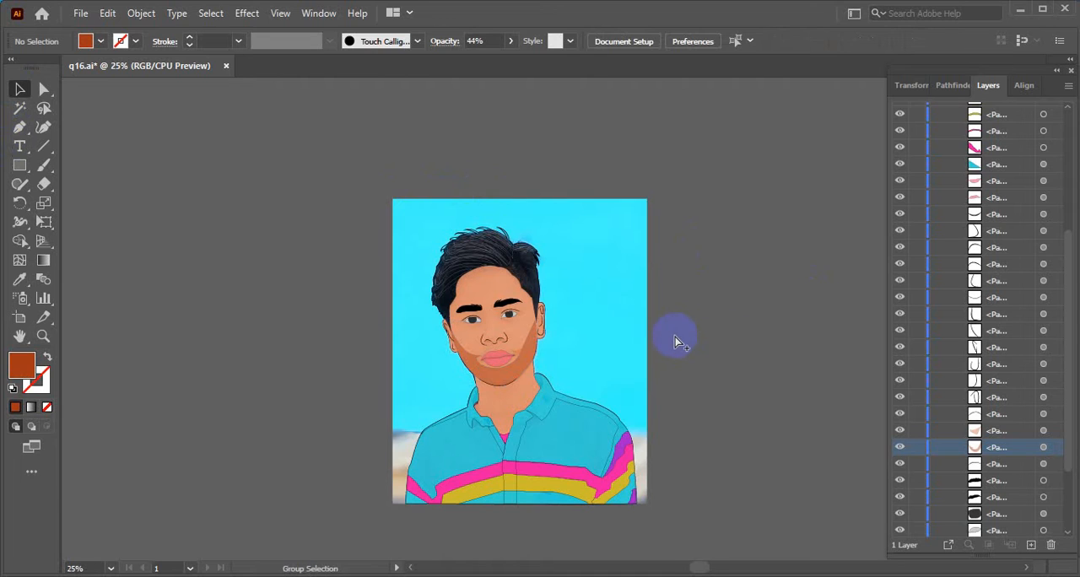
scroll(675, 336, down, 2)
key(ctrl+z)
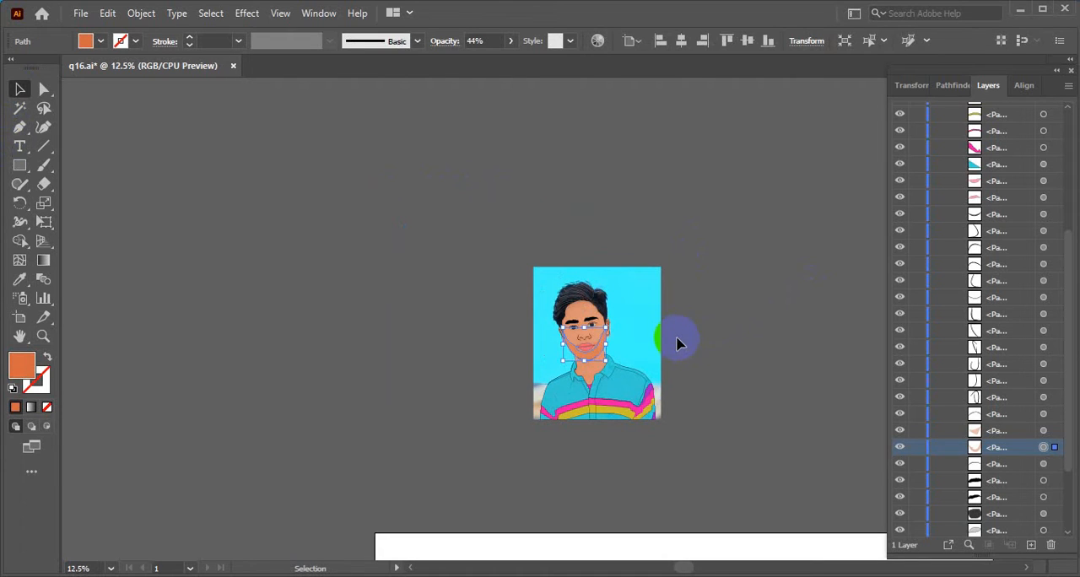
click(714, 335)
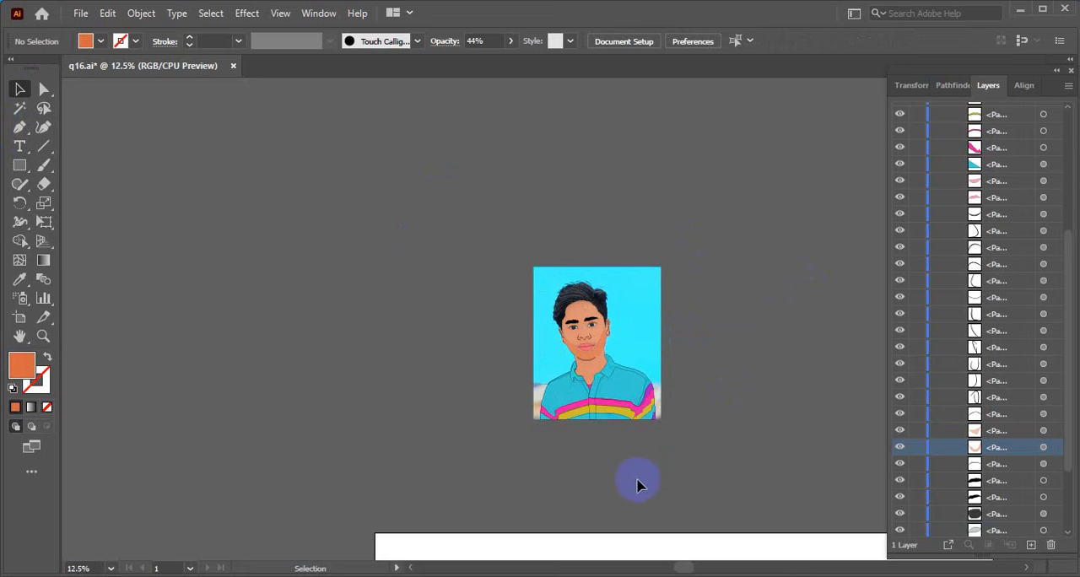
- Lower the opacity of the jaw shadow shape to 17%
scroll(584, 361, up, 5)
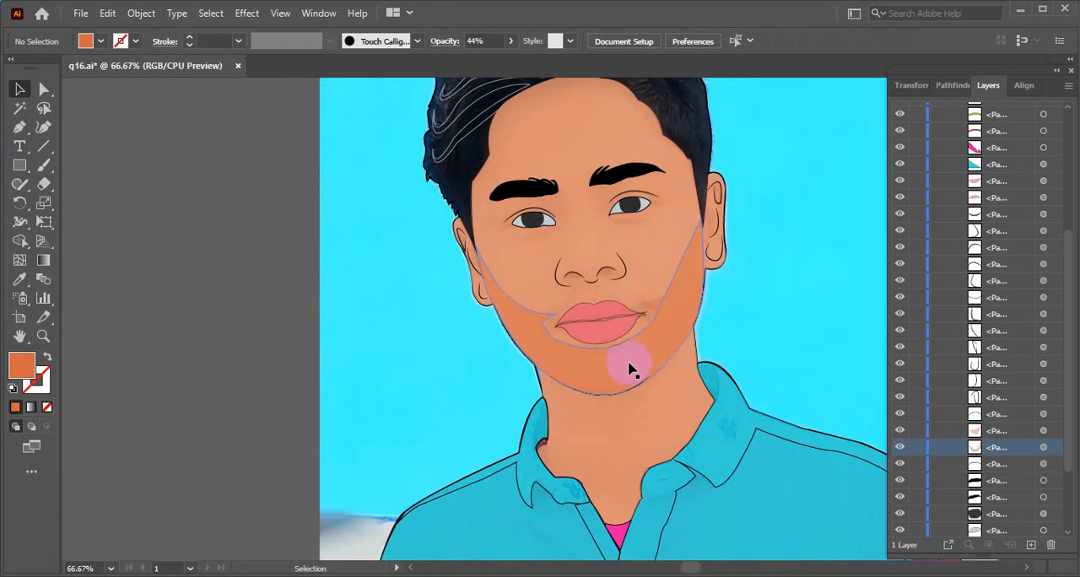
click(629, 364)
click(511, 41)
click(460, 61)
click(309, 164)
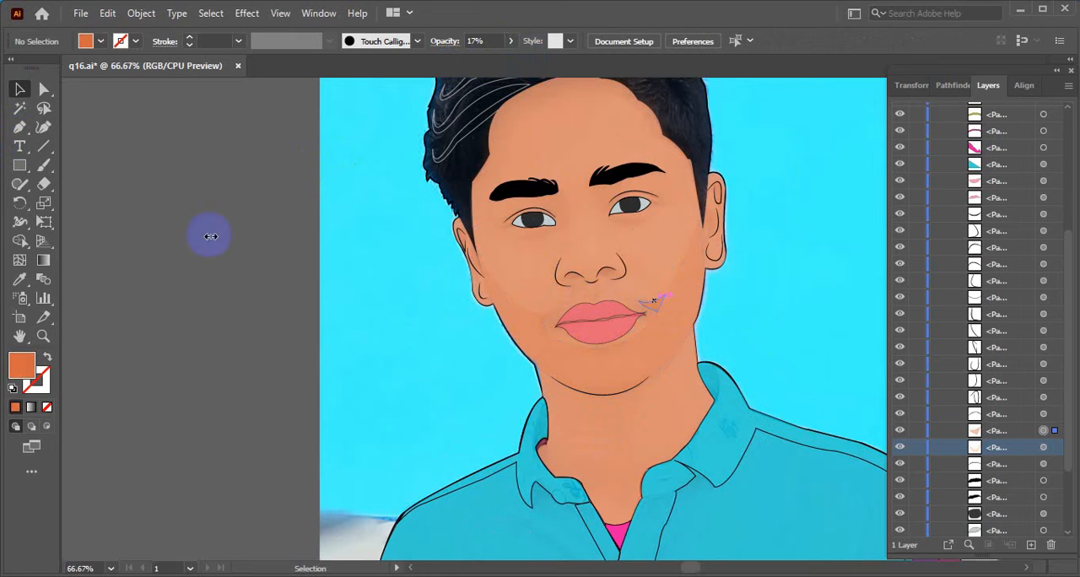
- Match the small shadow patch at the mouth corner to the jaw shadow's fill and 17% opacity using the Eyedropper
click(649, 302)
click(20, 280)
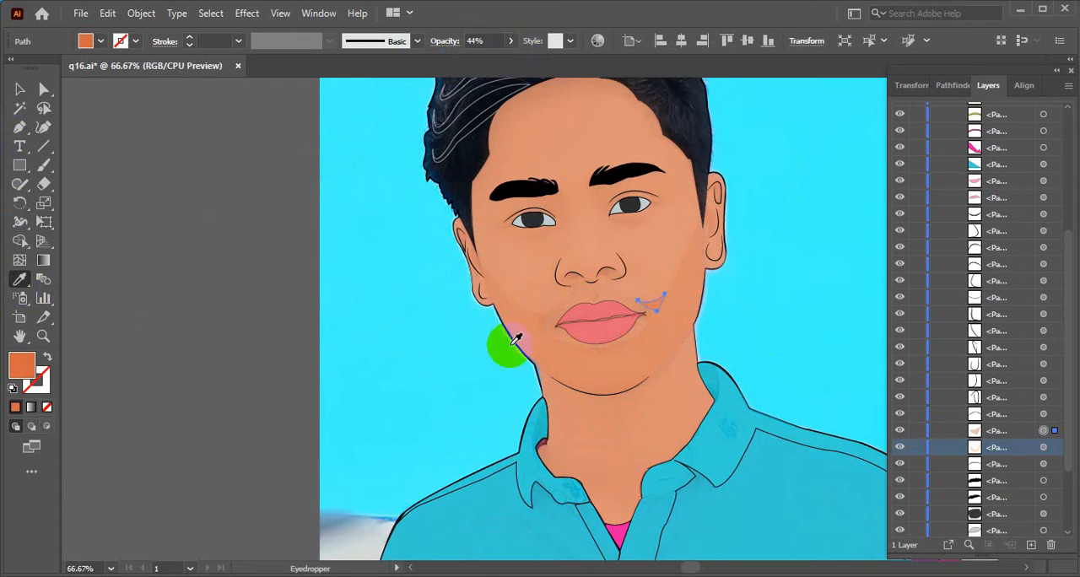
click(543, 326)
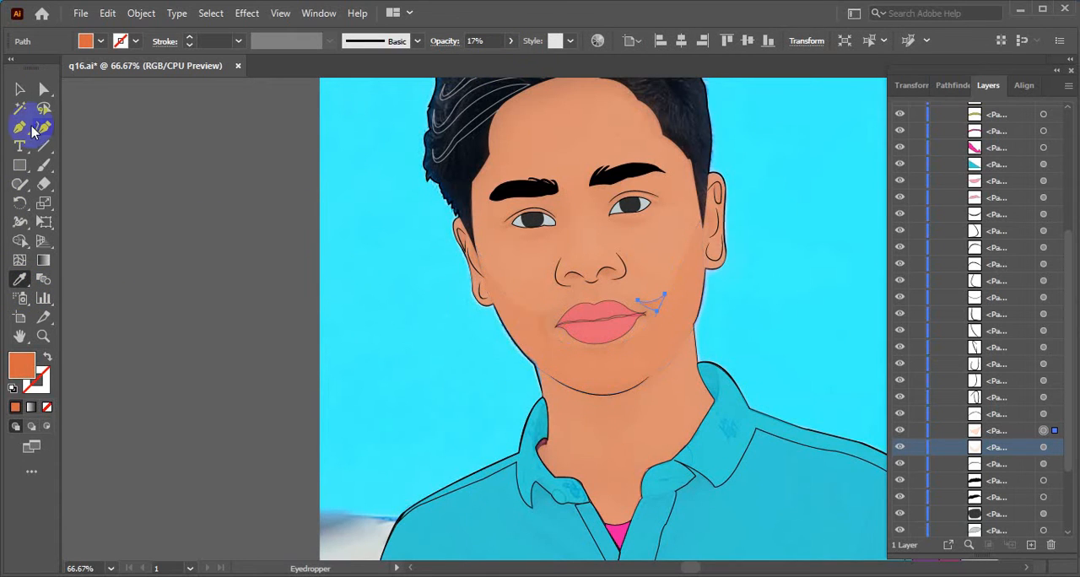
click(20, 88)
click(180, 243)
scroll(451, 337, down, 4)
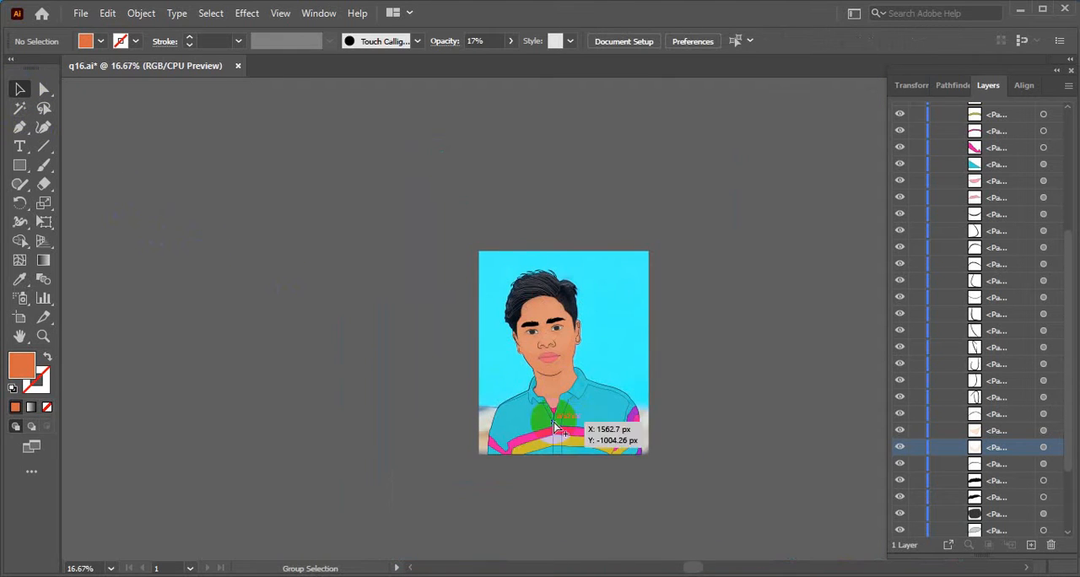
- Unite the jaw shadow and the small mouth-corner patch with the Pathfinder shape mode
scroll(543, 417, up, 3)
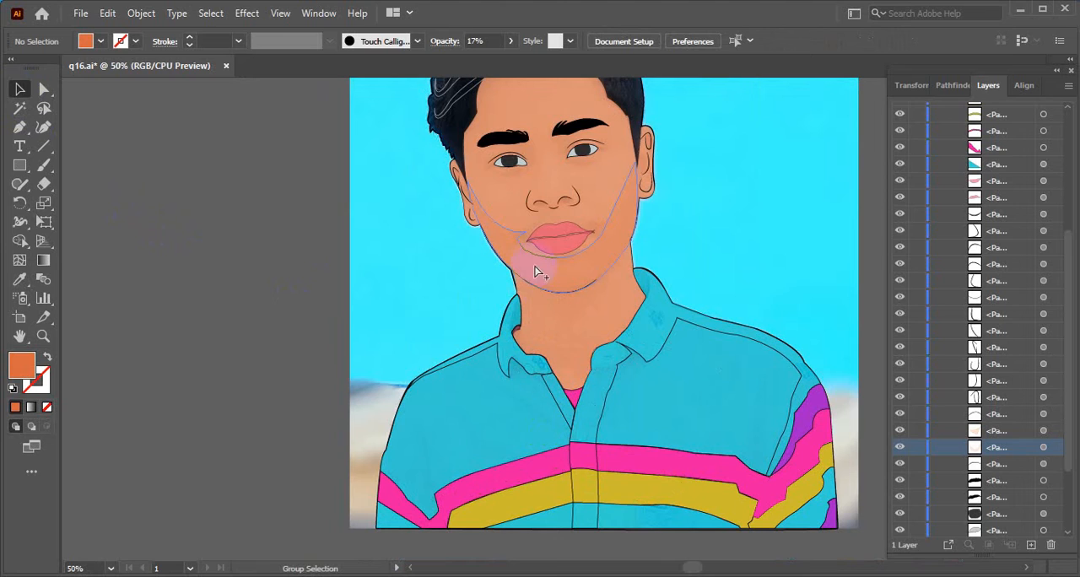
scroll(527, 285, up, 1)
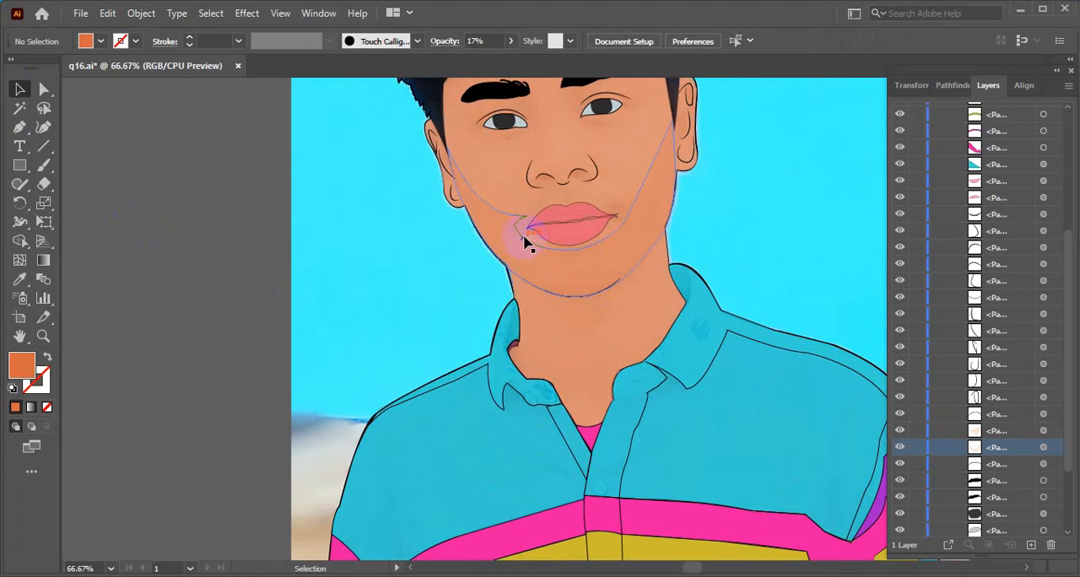
click(520, 255)
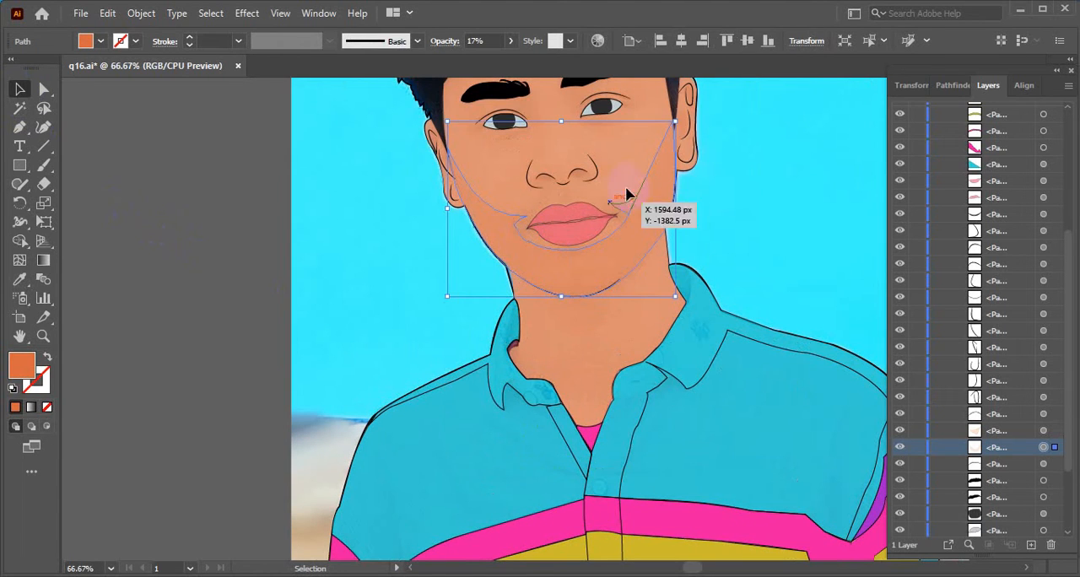
key(a)
key(v)
click(630, 212)
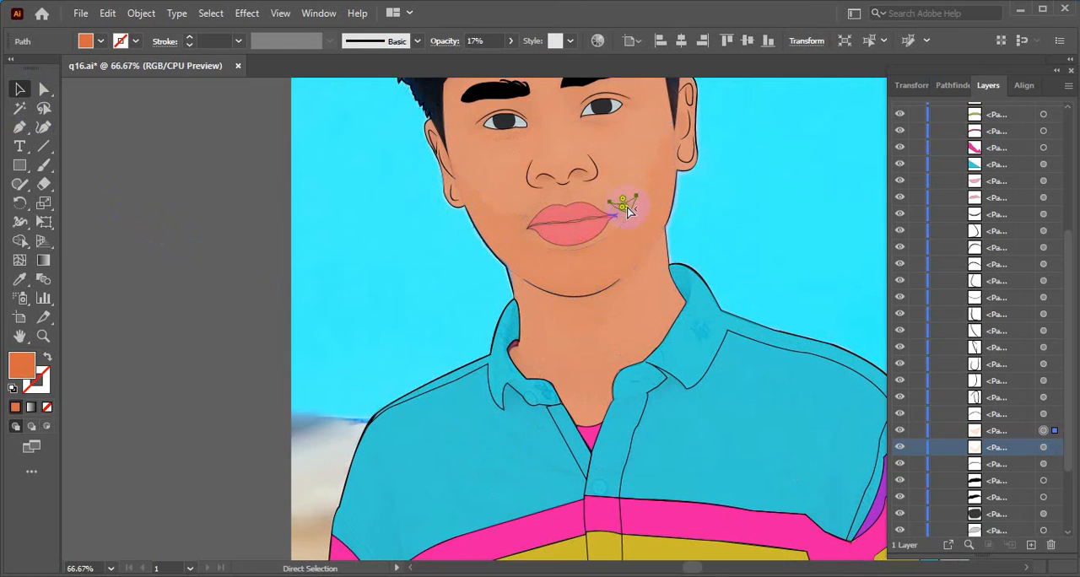
click(637, 232)
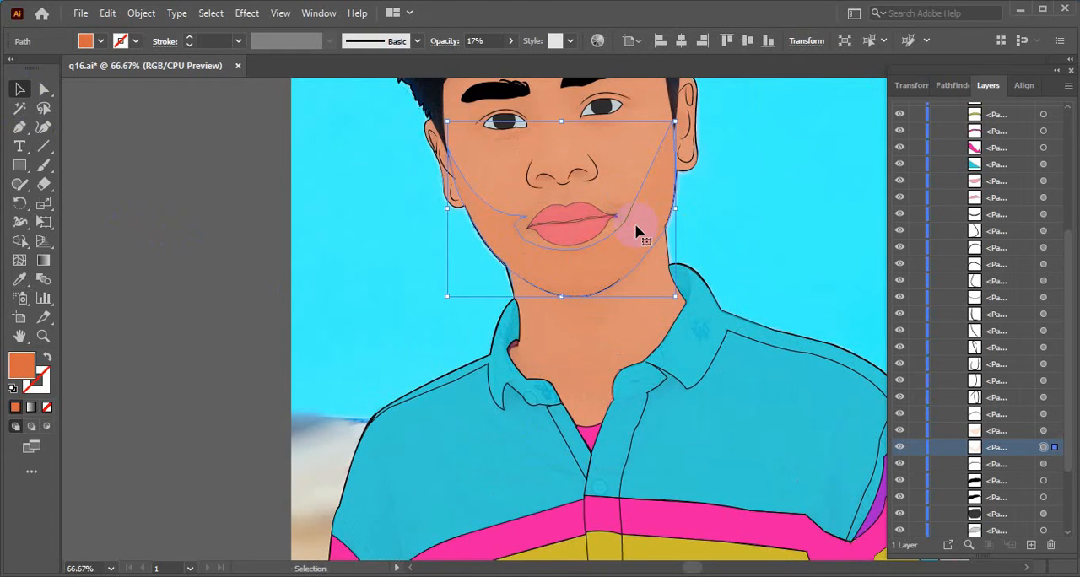
click(949, 85)
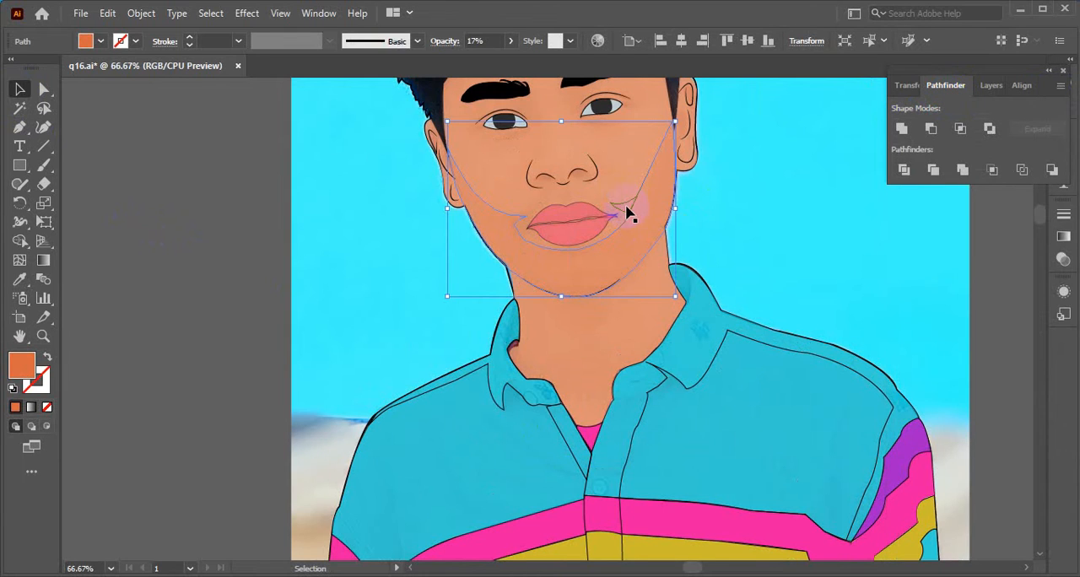
ctrl+click(623, 206)
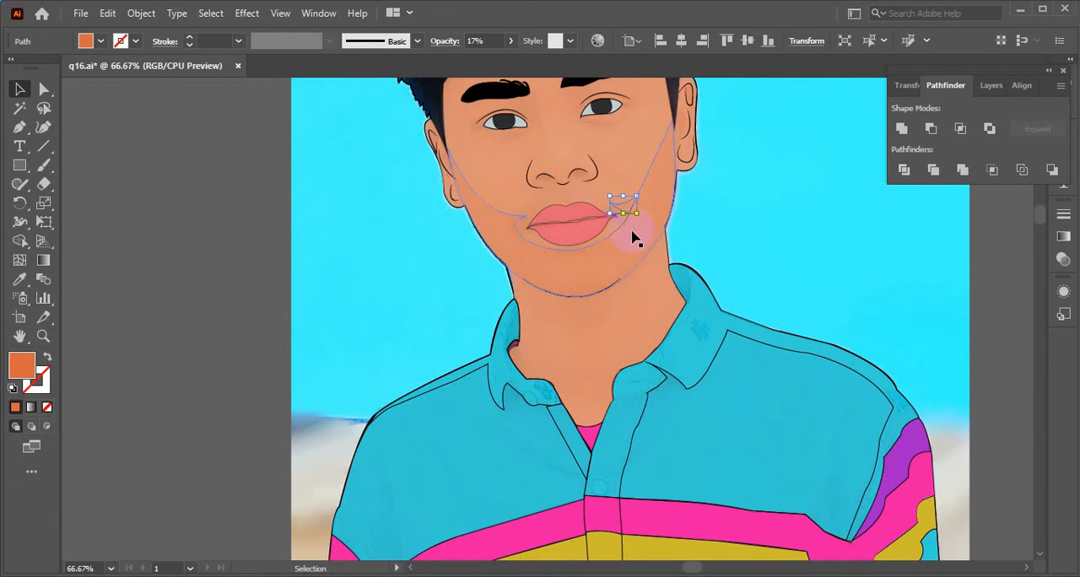
click(632, 244)
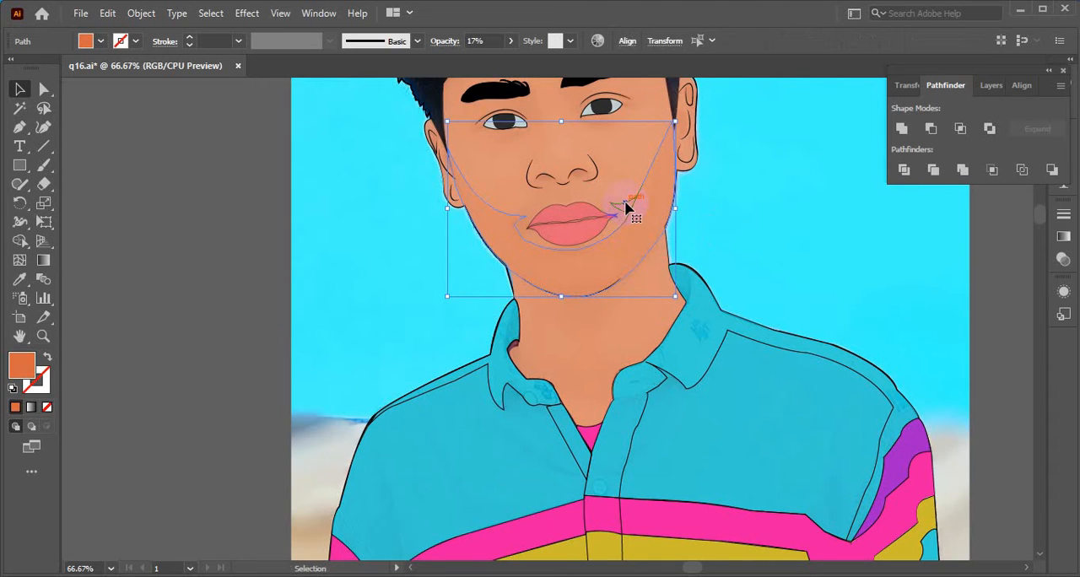
click(901, 128)
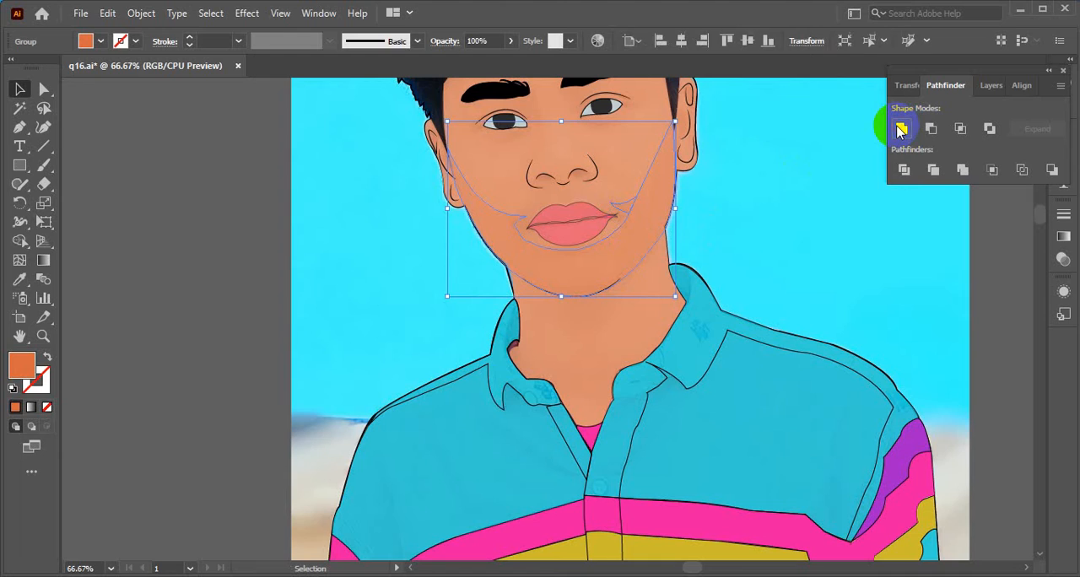
click(205, 171)
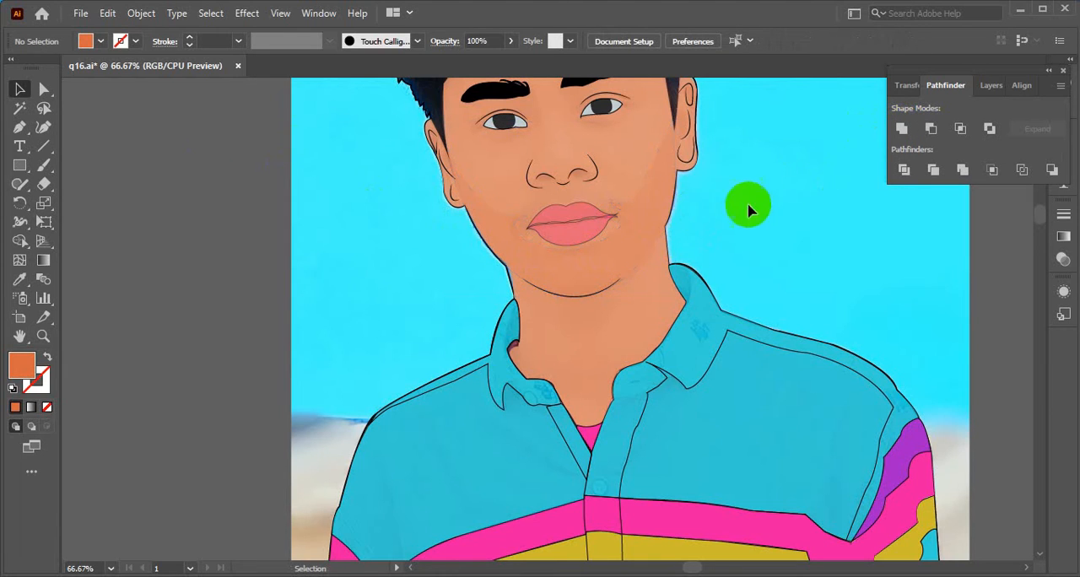
- Inspect the united shadow around the mouth corner and bring the layer list back into view
click(614, 240)
drag(633, 209, 632, 221)
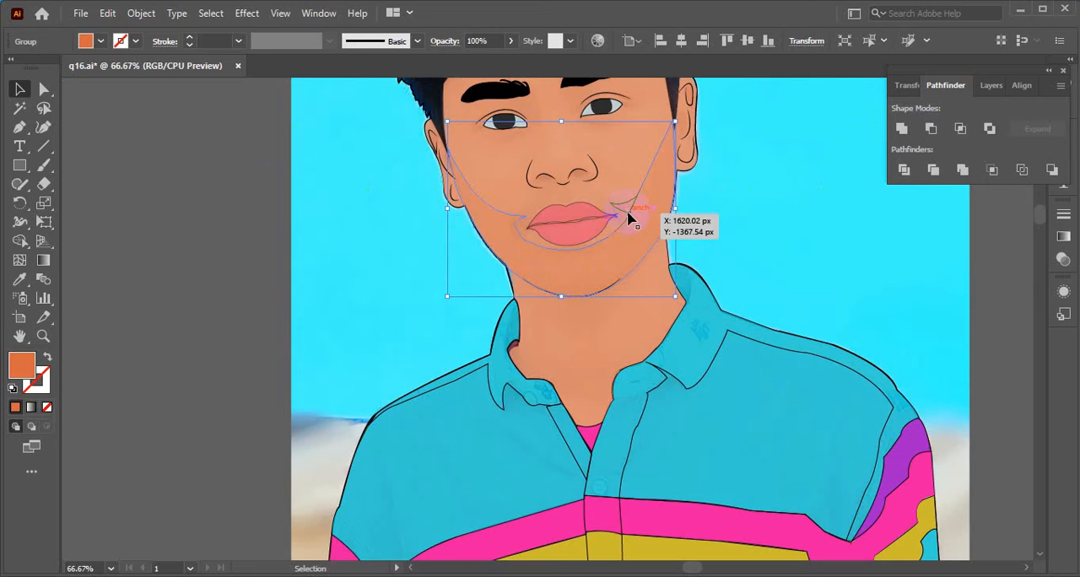
click(179, 147)
scroll(635, 271, down, 1)
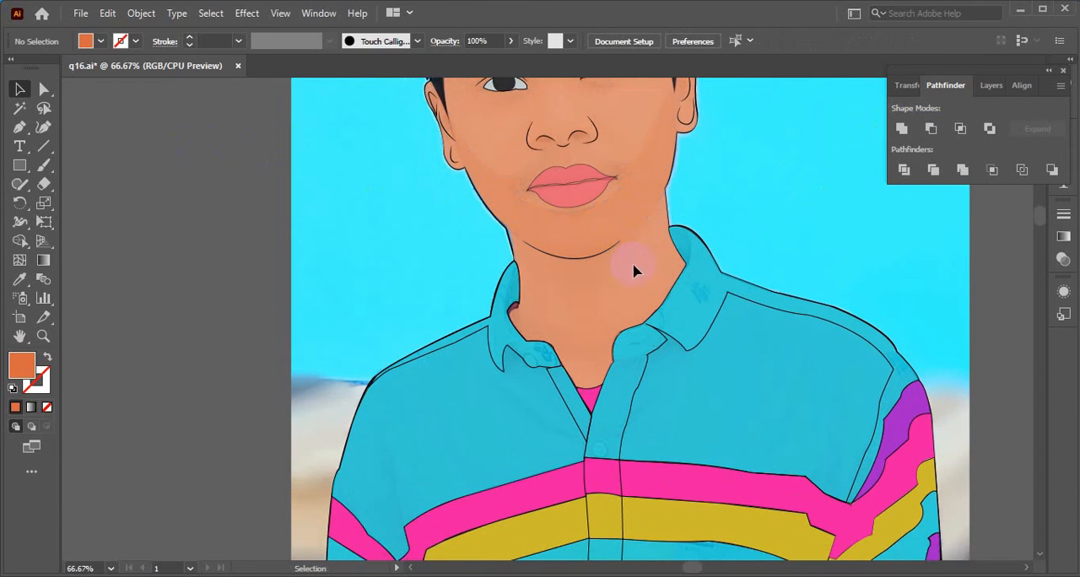
click(990, 85)
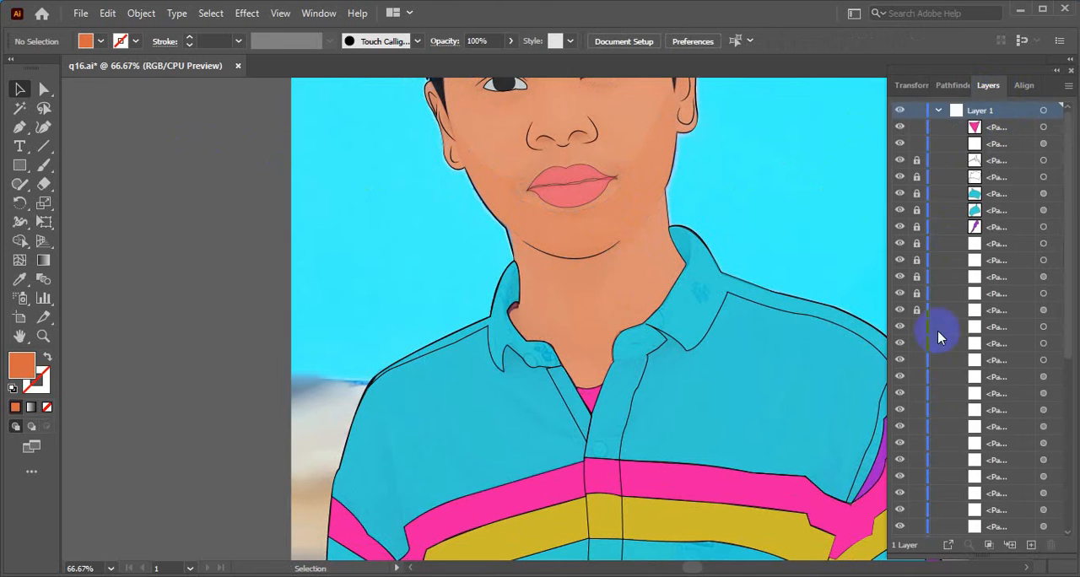
- Look through the layer list for the united jaw shadow group and highlight its entry
scroll(951, 437, down, 10)
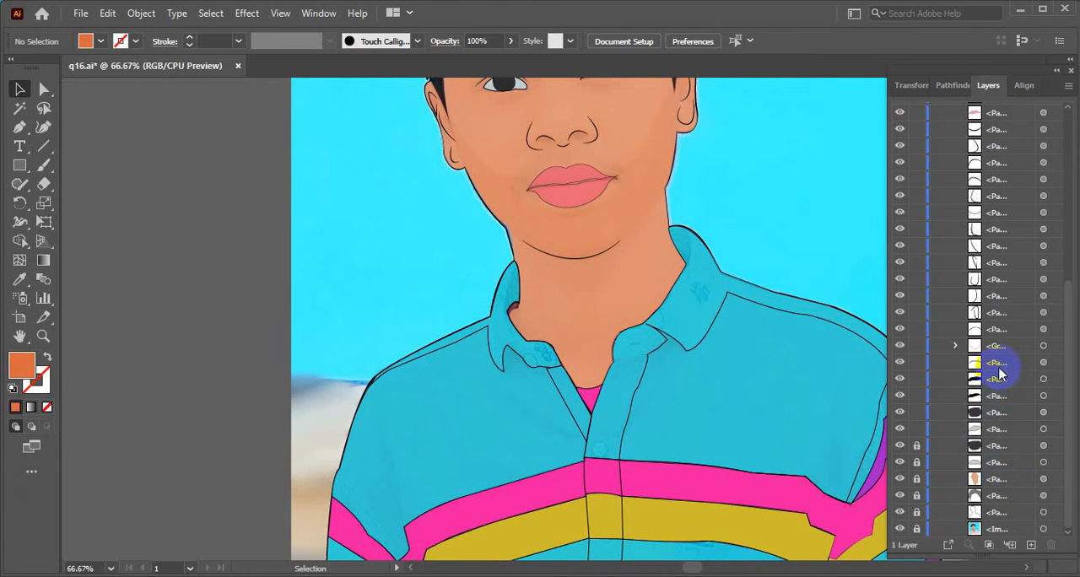
scroll(1004, 377, up, 3)
scroll(1004, 378, down, 2)
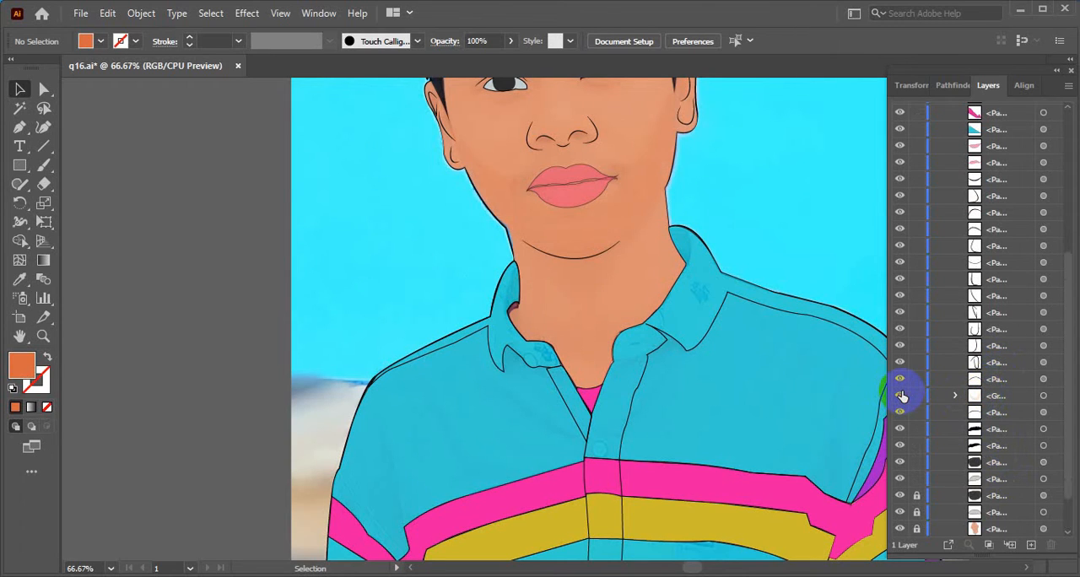
scroll(923, 413, up, 4)
scroll(951, 473, down, 4)
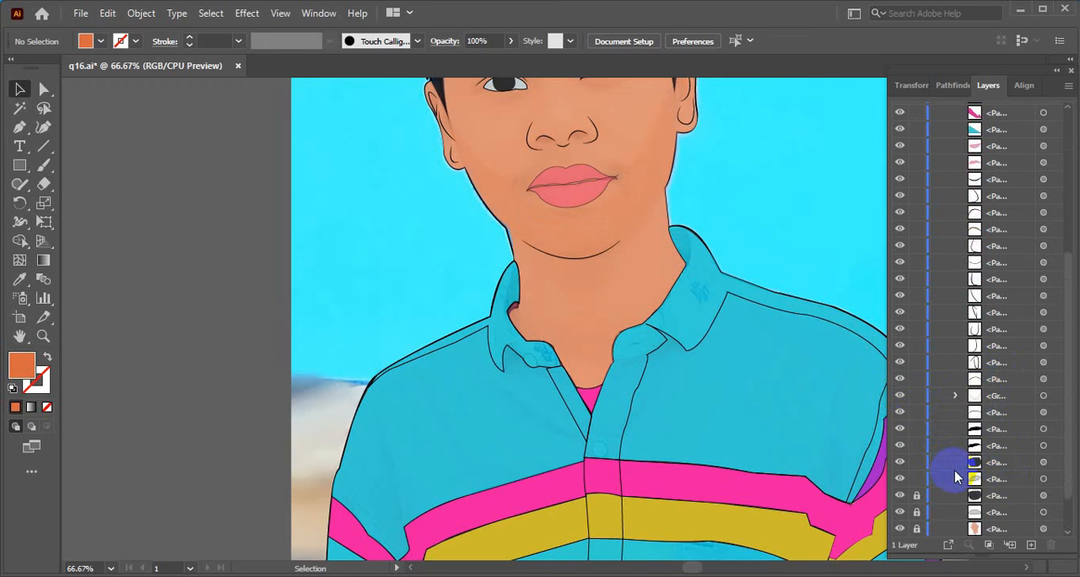
scroll(960, 460, down, 1)
click(990, 346)
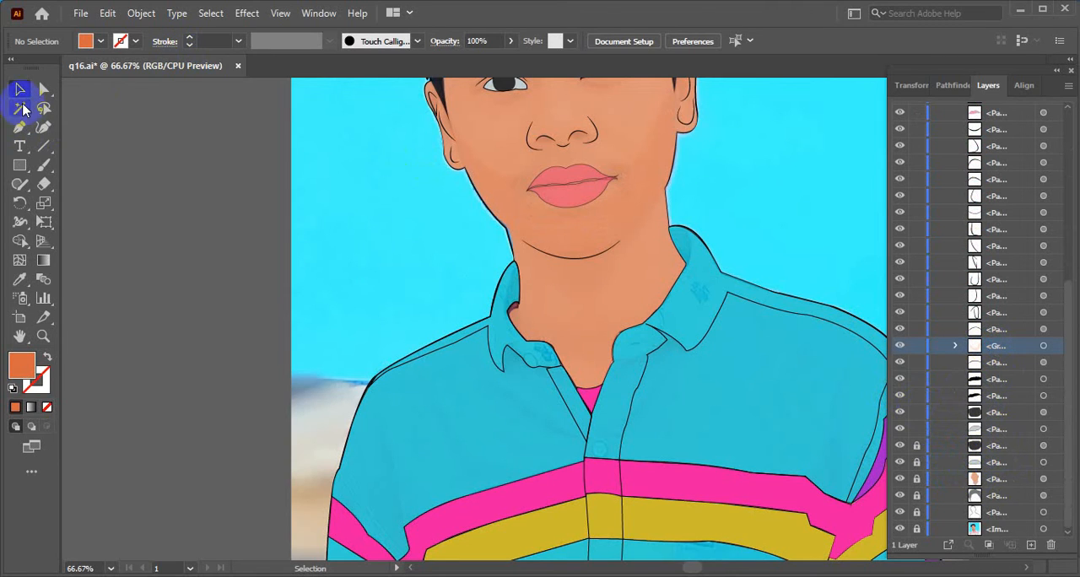
- Add a registration-colour stroke to the united jaw shadow and set its weight to 0.75 pt
click(516, 203)
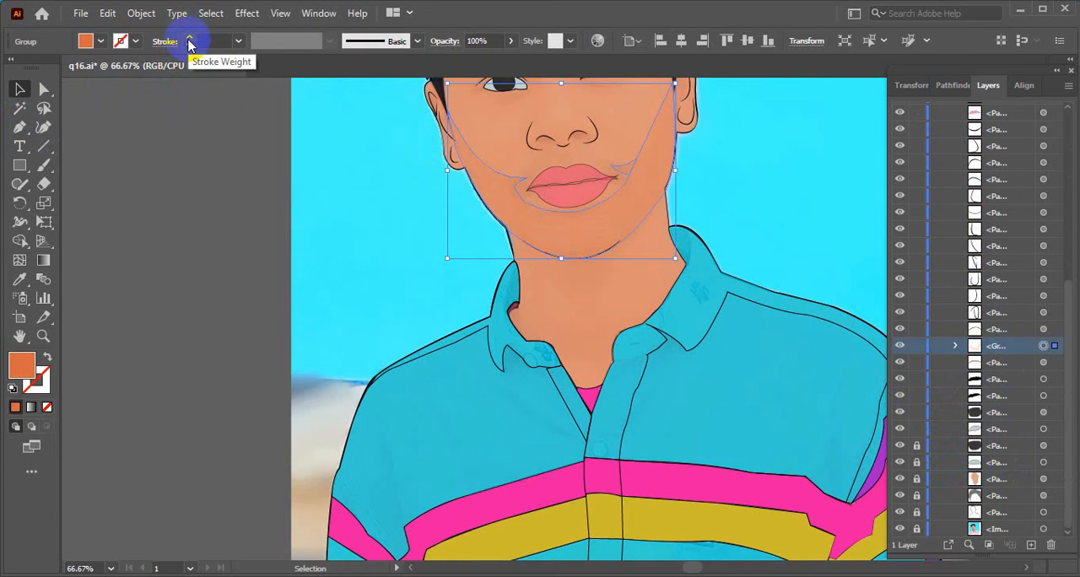
click(136, 40)
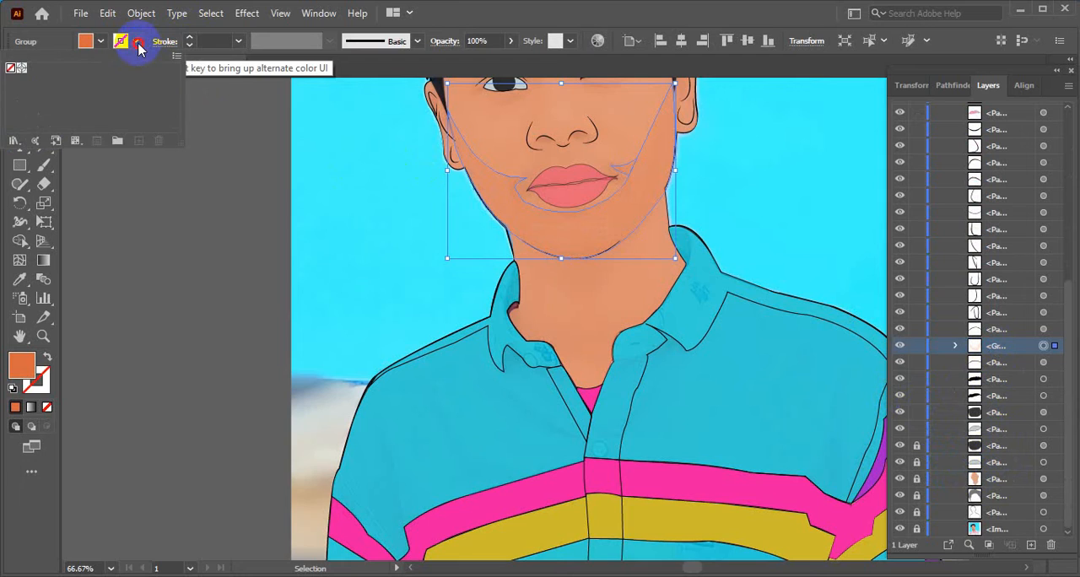
click(22, 69)
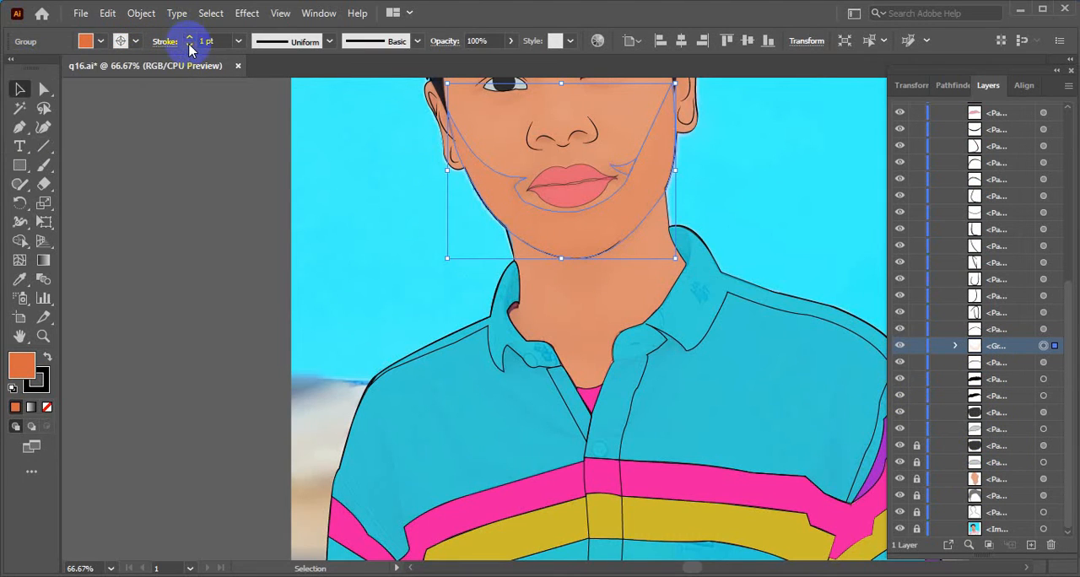
click(207, 175)
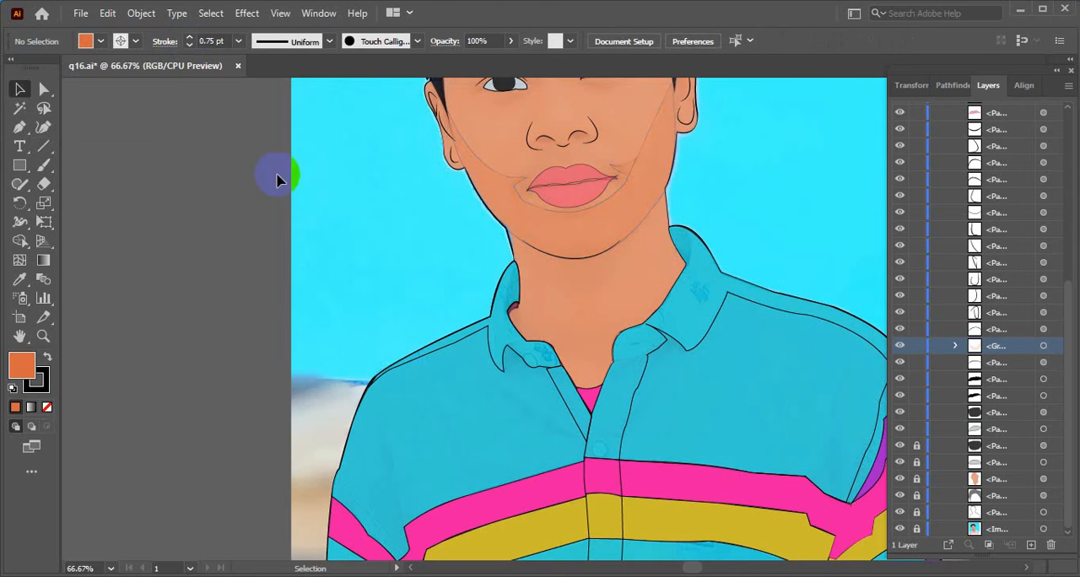
- Thin the jaw shadow's stroke to 0.5 pt
scroll(497, 388, up, 3)
click(658, 449)
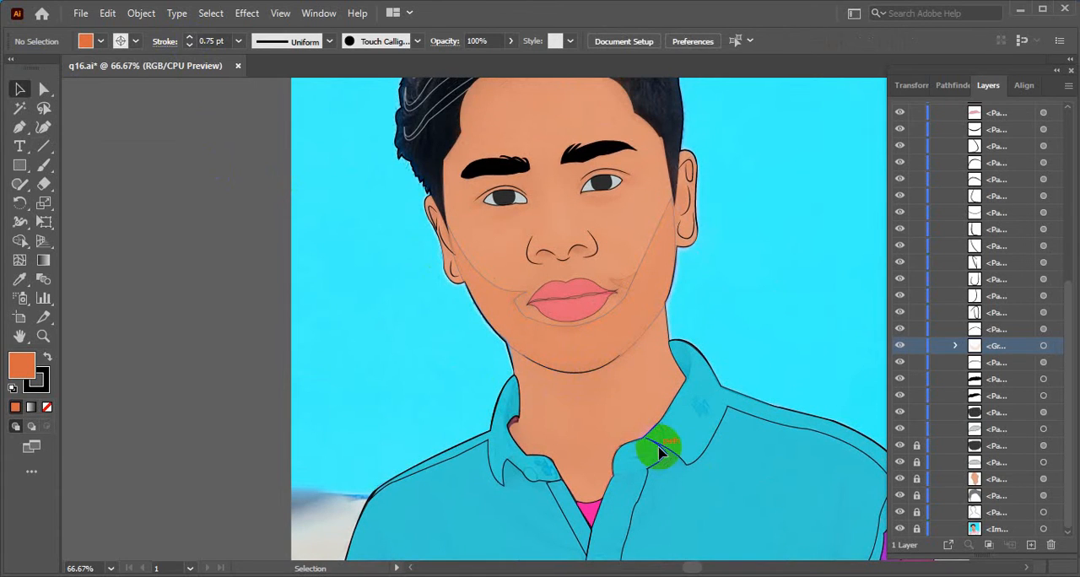
click(599, 342)
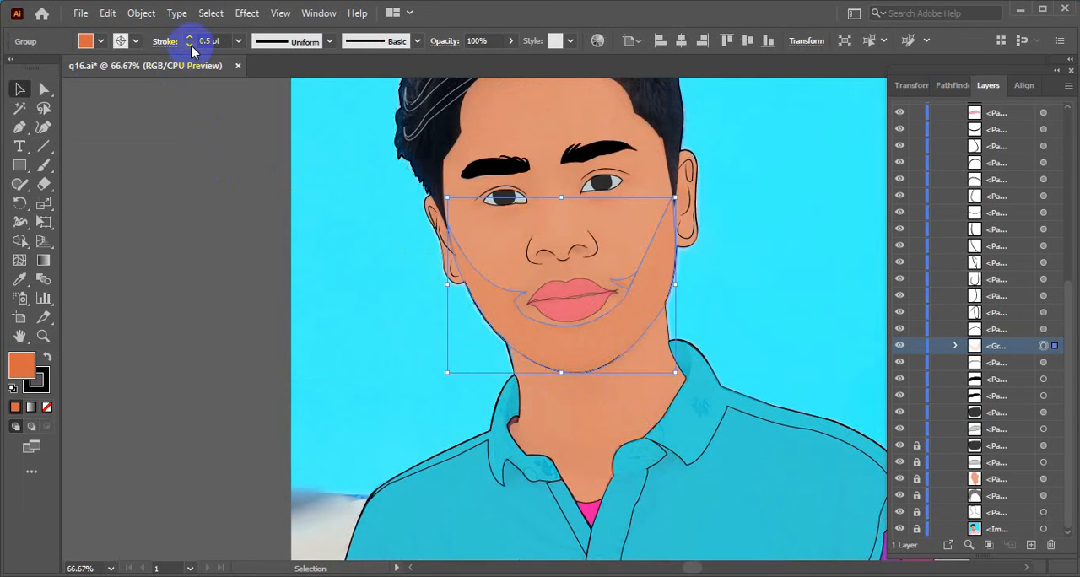
click(216, 198)
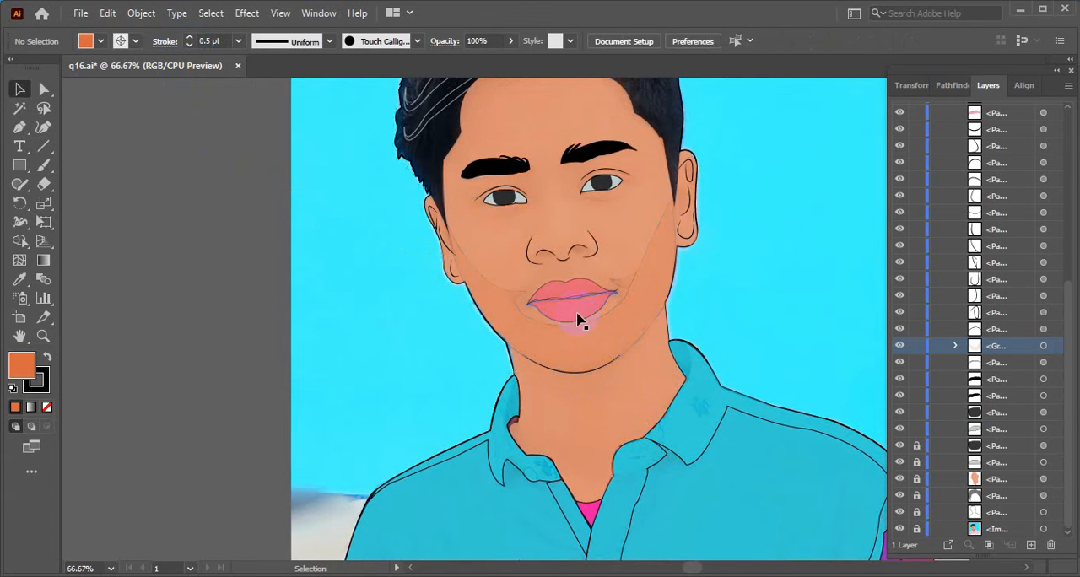
- Check the portrait at a smaller scale and reduce the jaw shadow's stroke to 0.25 pt
scroll(773, 388, down, 3)
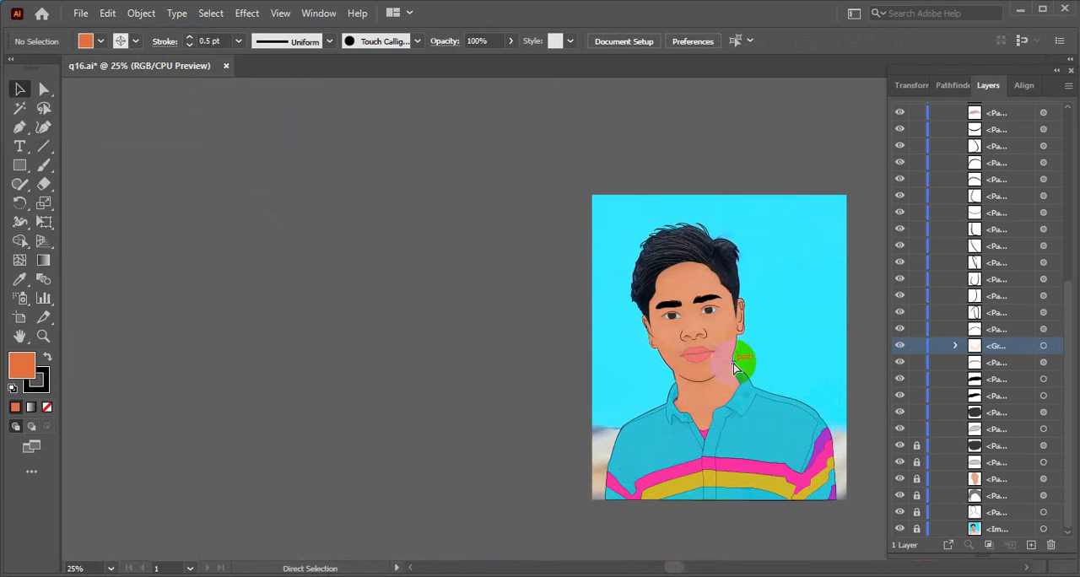
click(135, 41)
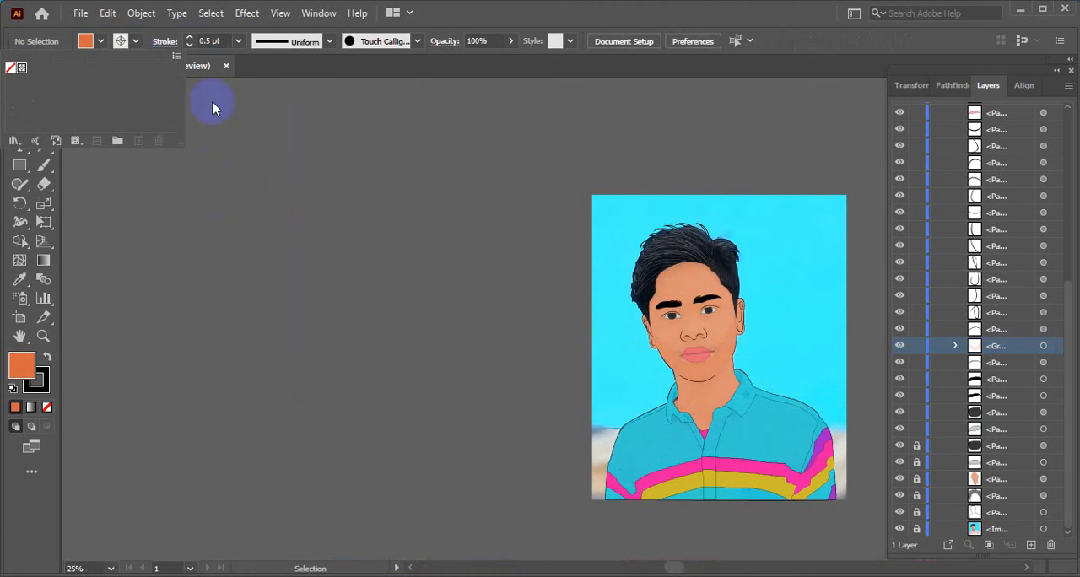
click(675, 363)
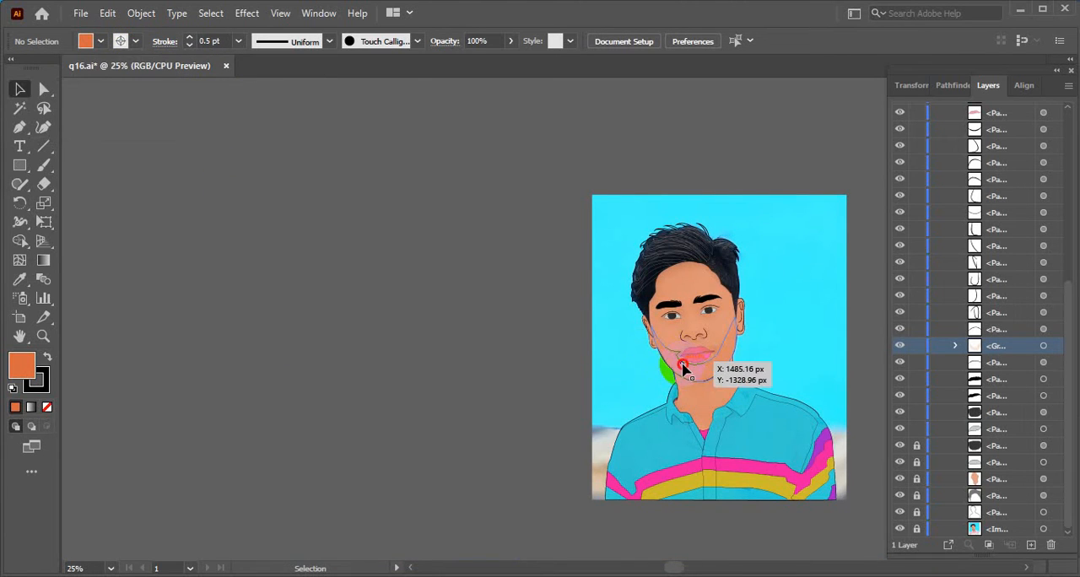
click(684, 369)
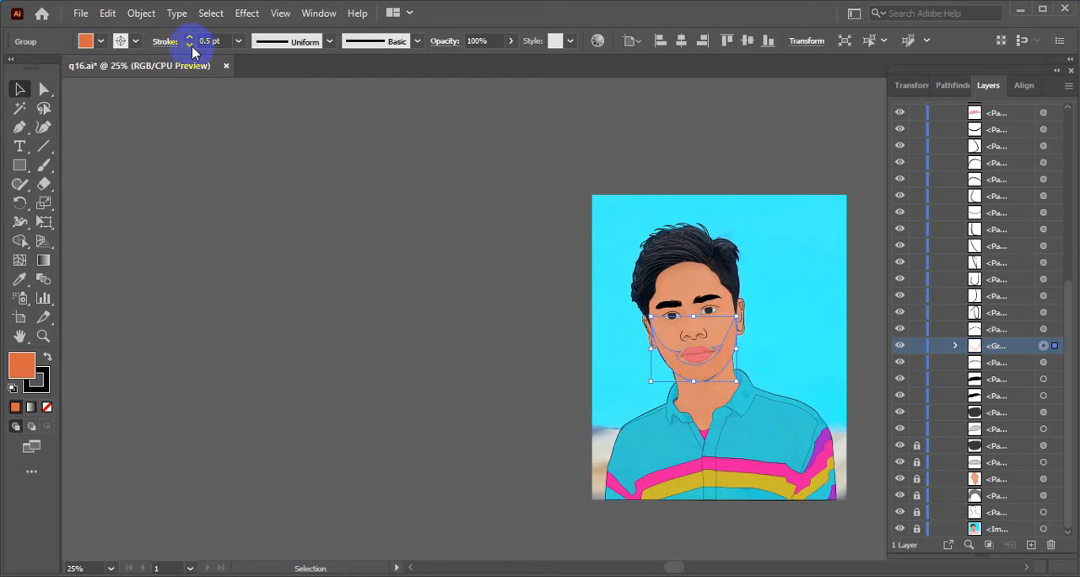
click(647, 436)
- Inspect the thin outline around the mouth and chin, and set the jaw shadow's stroke to none
scroll(731, 405, up, 1)
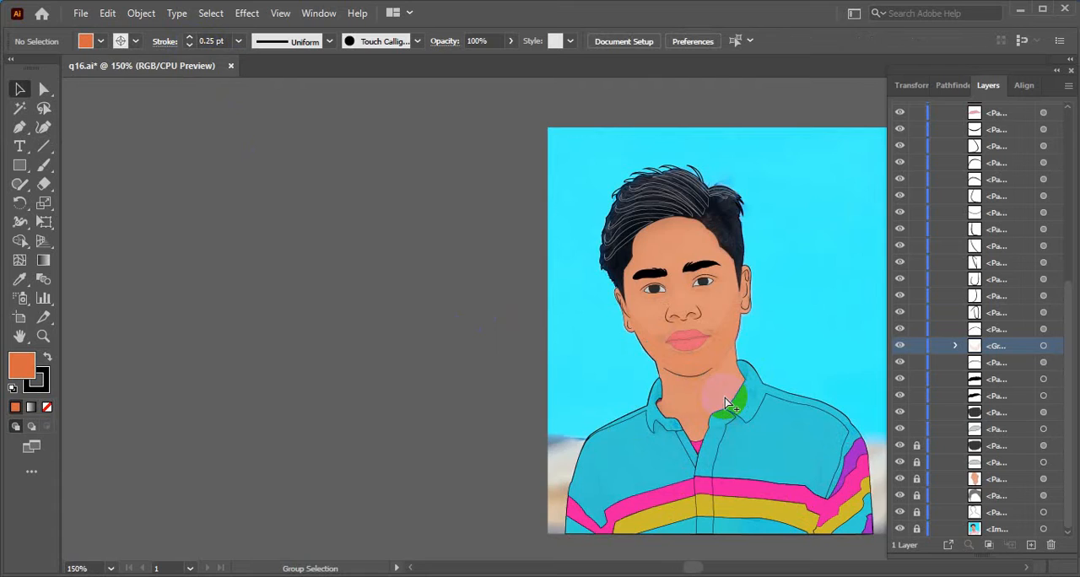
scroll(725, 398, up, 4)
drag(709, 333, 719, 461)
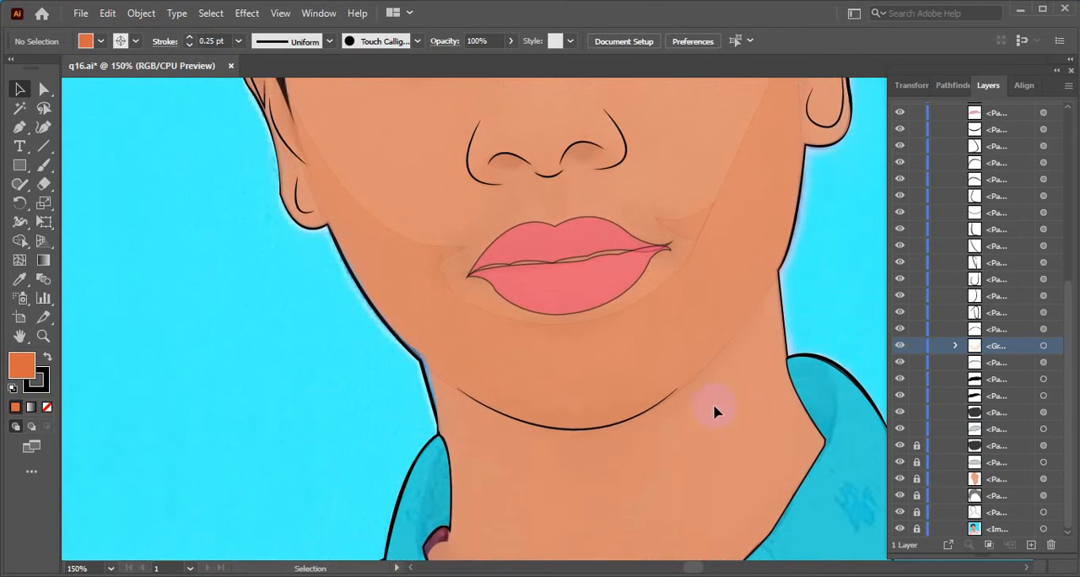
scroll(707, 387, down, 3)
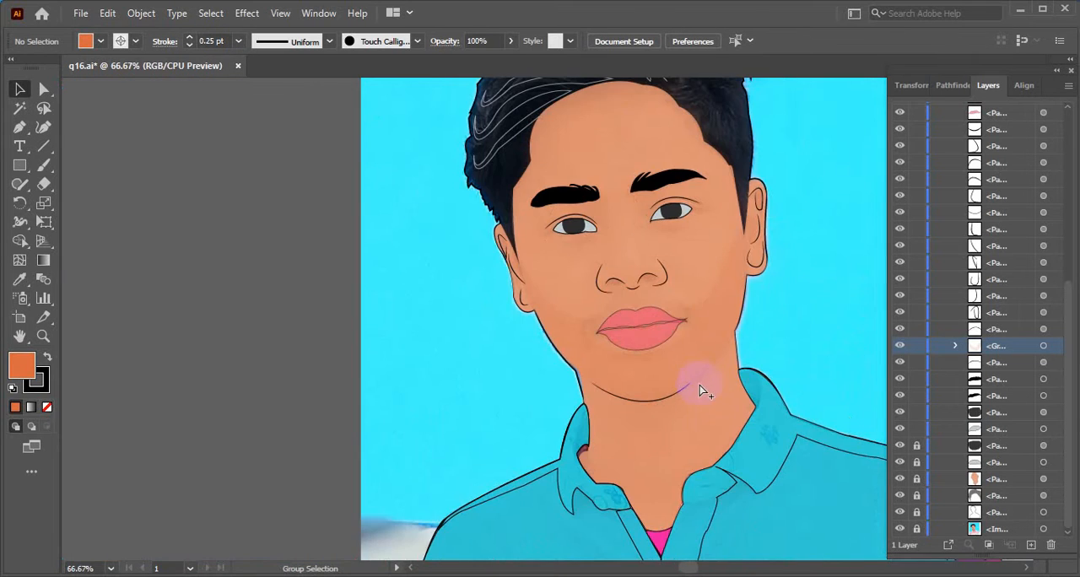
scroll(707, 387, down, 1)
click(591, 314)
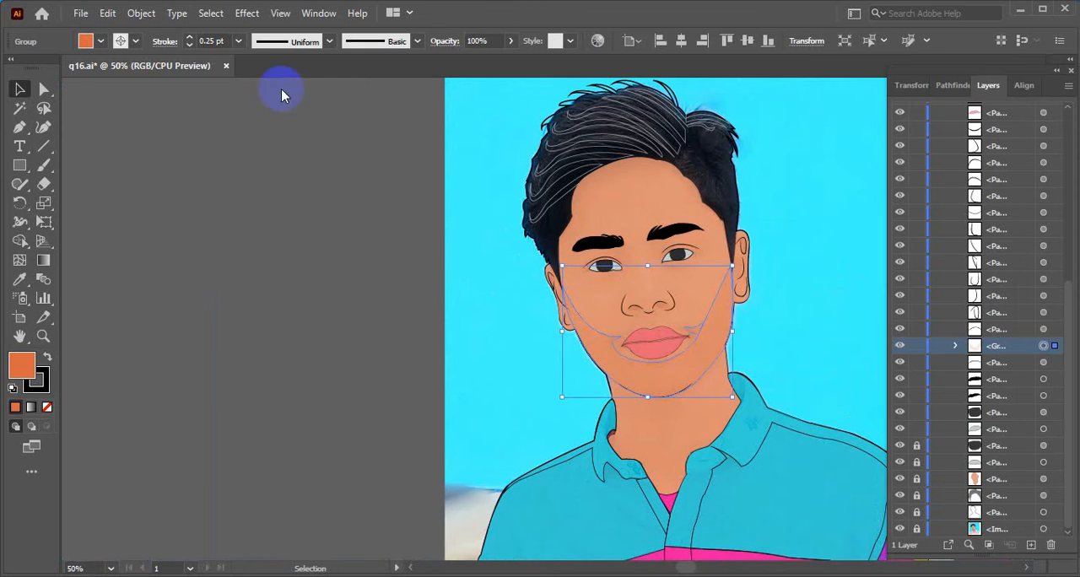
click(85, 40)
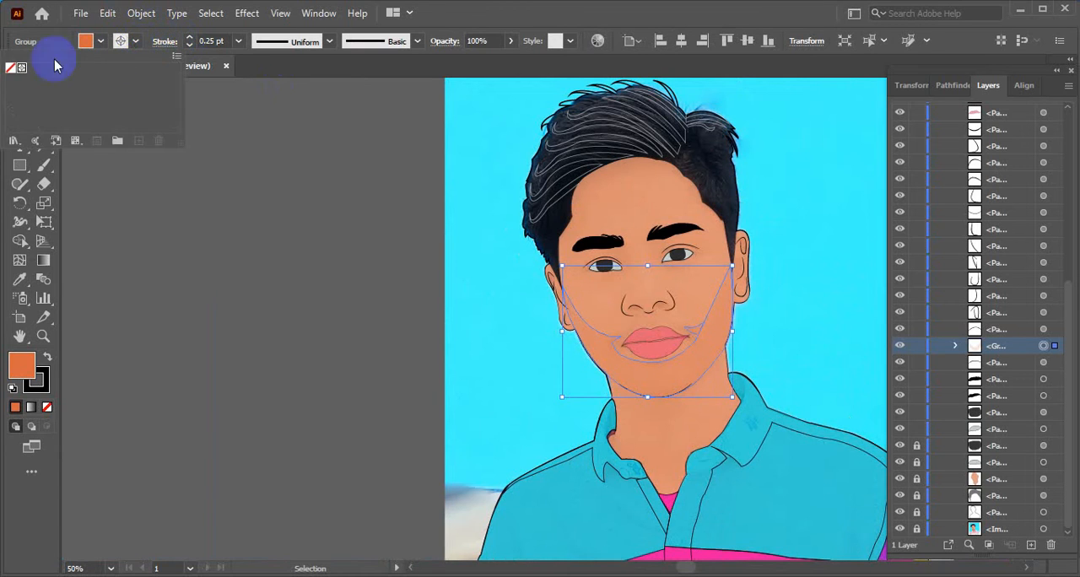
click(12, 68)
click(236, 174)
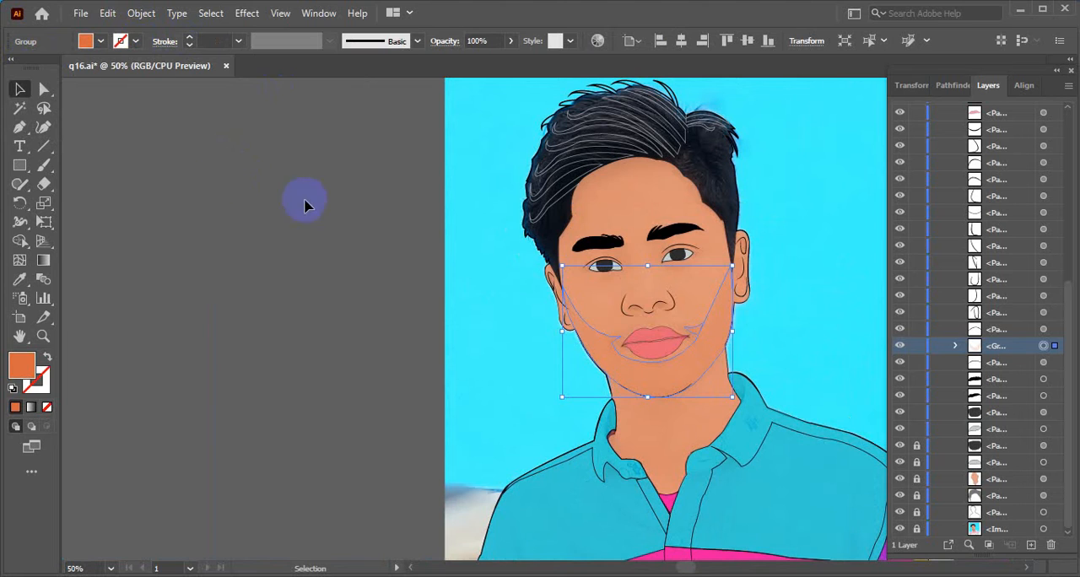
- Apply the Pathfinder Divide and Merge operations to the jaw shadow and the mouth-corner patch
scroll(692, 346, down, 1)
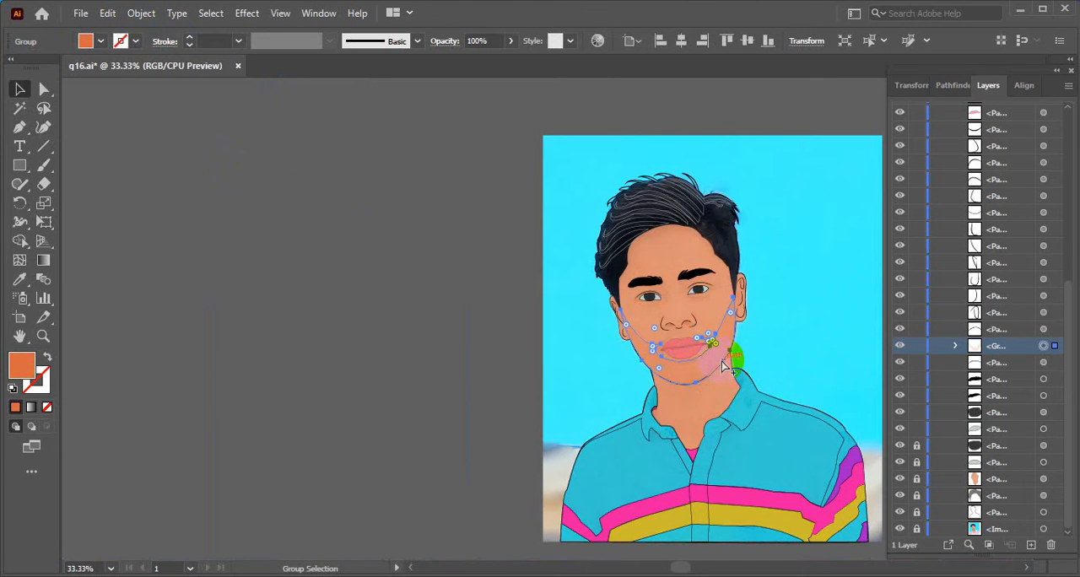
scroll(718, 355, up, 1)
scroll(717, 353, up, 2)
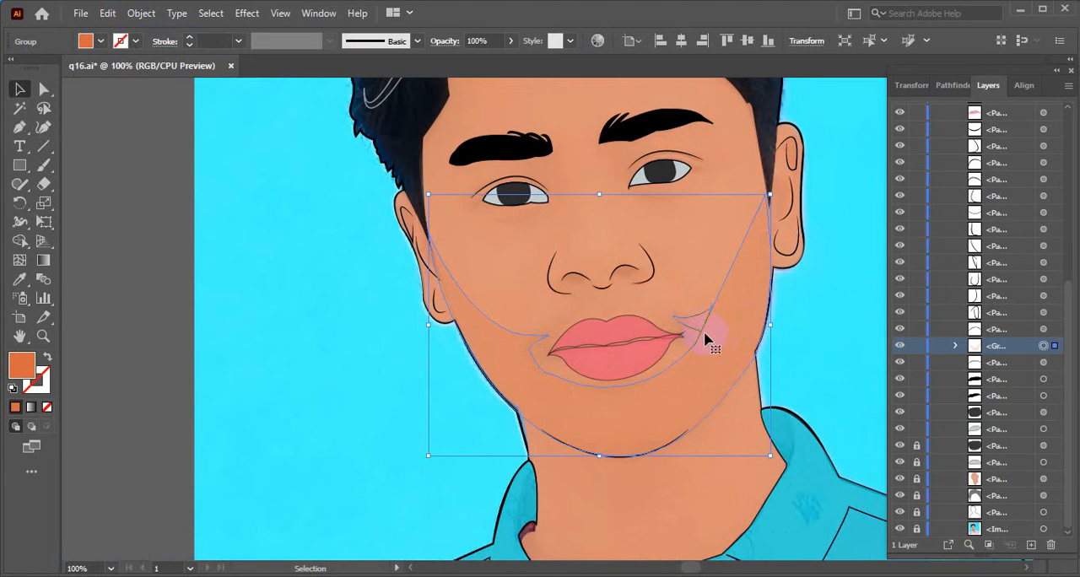
click(927, 88)
click(952, 87)
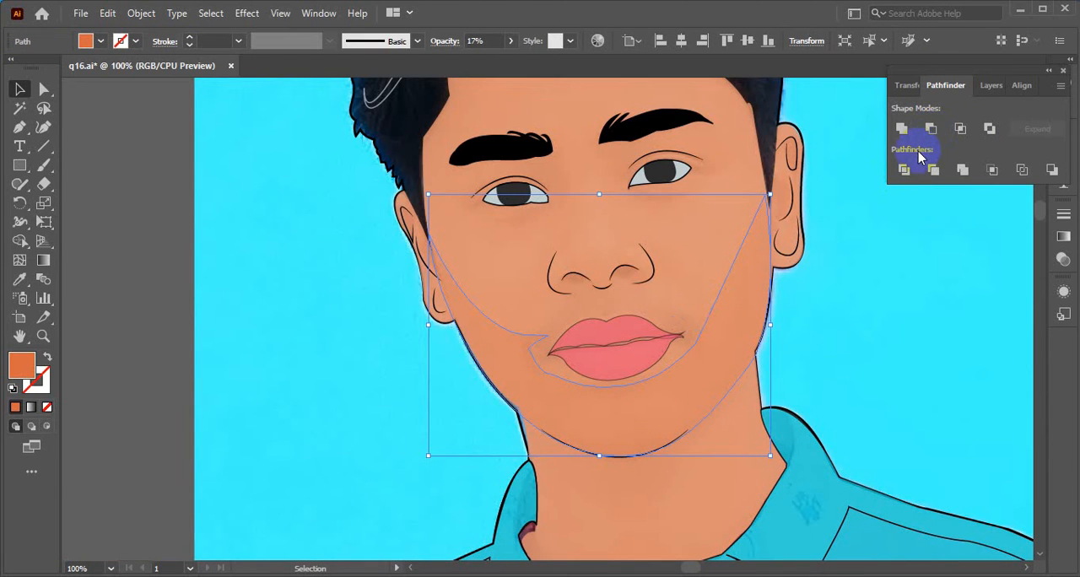
click(905, 169)
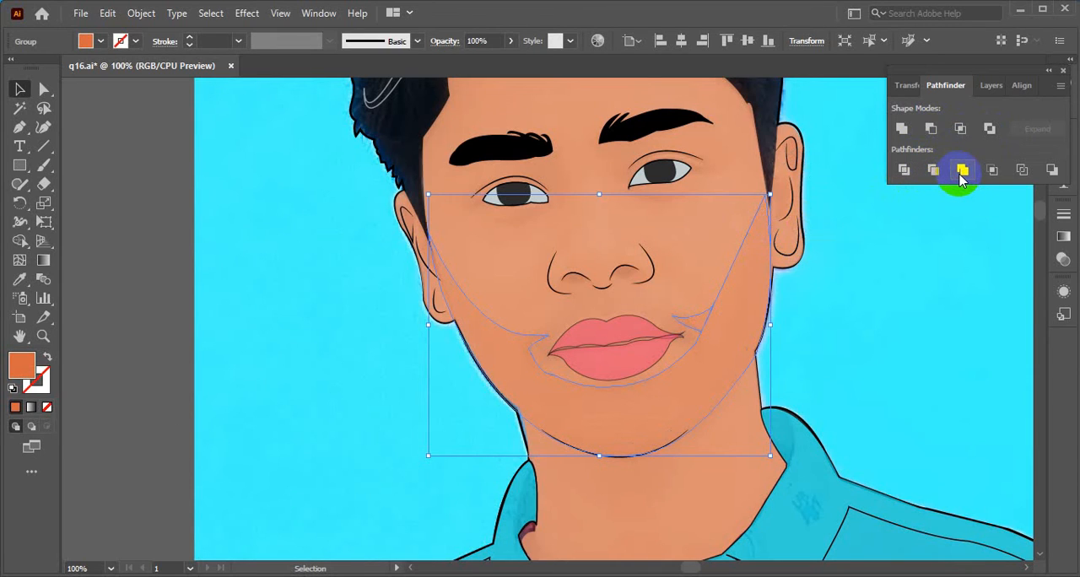
click(962, 171)
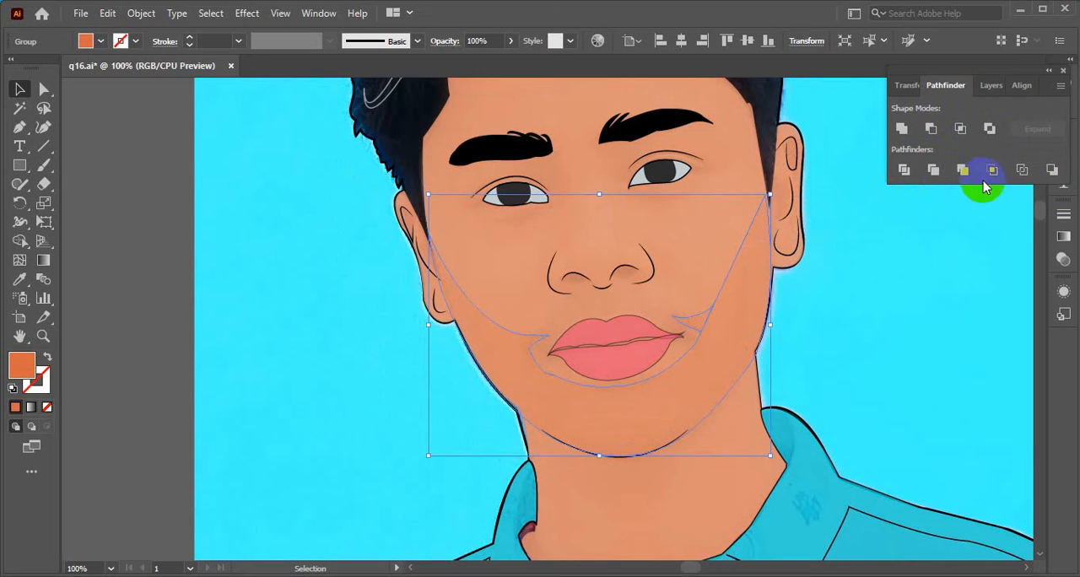
- Check how the jaw shadow and the mouth-corner patch are combined by selecting and deselecting them
click(169, 189)
click(494, 357)
click(498, 362)
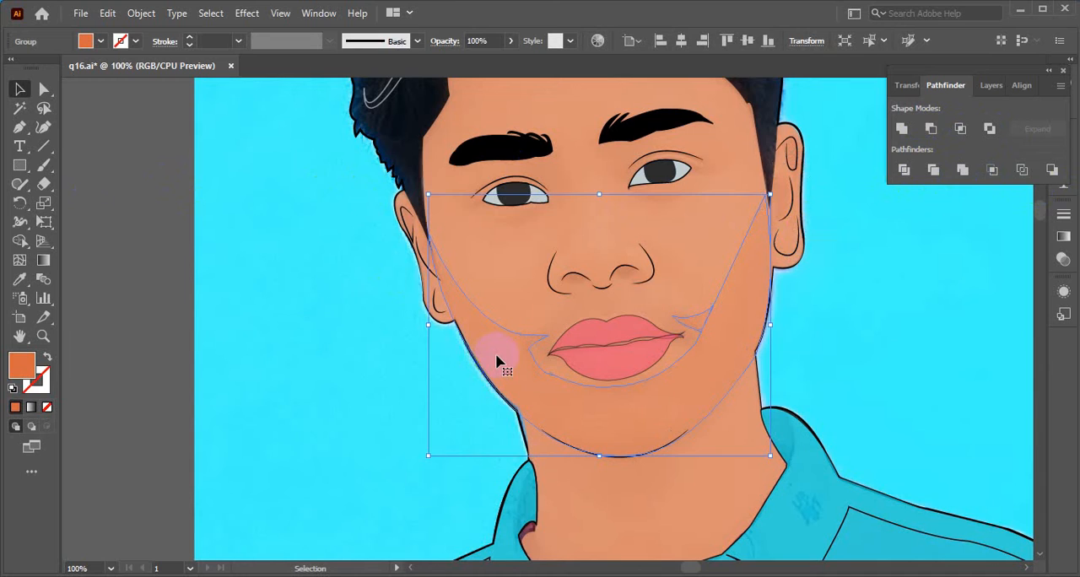
click(149, 251)
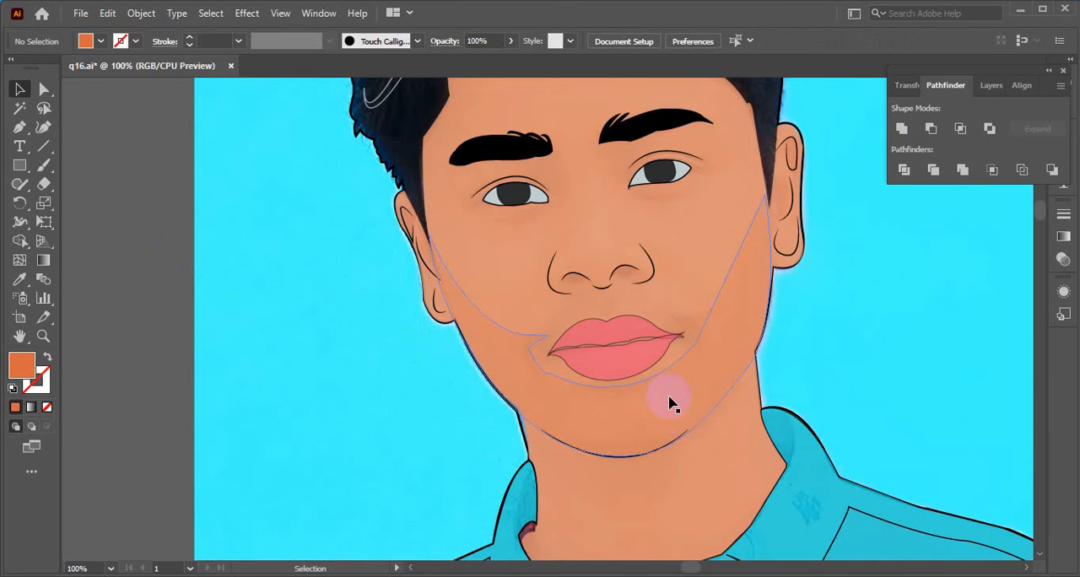
click(684, 372)
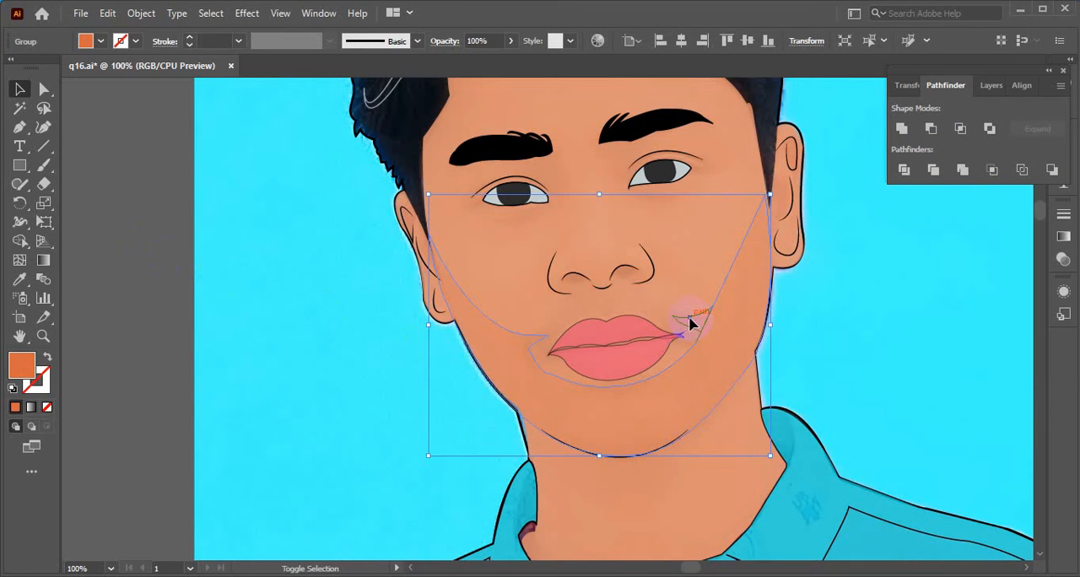
click(690, 323)
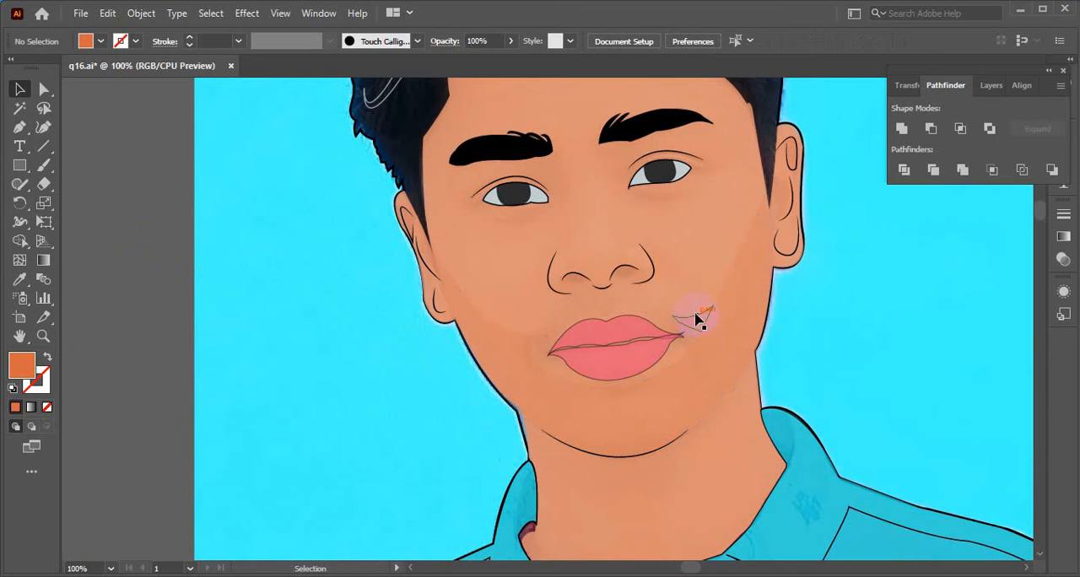
click(696, 325)
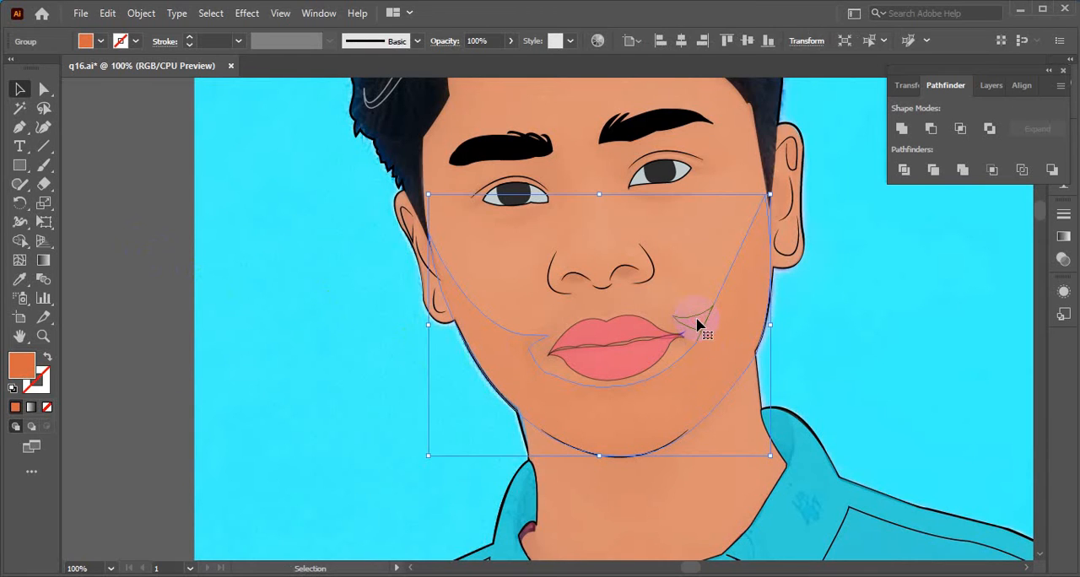
click(94, 259)
- Review the shading across the whole portrait, bring back the layer list and focus on the eyes and nose
scroll(808, 434, down, 2)
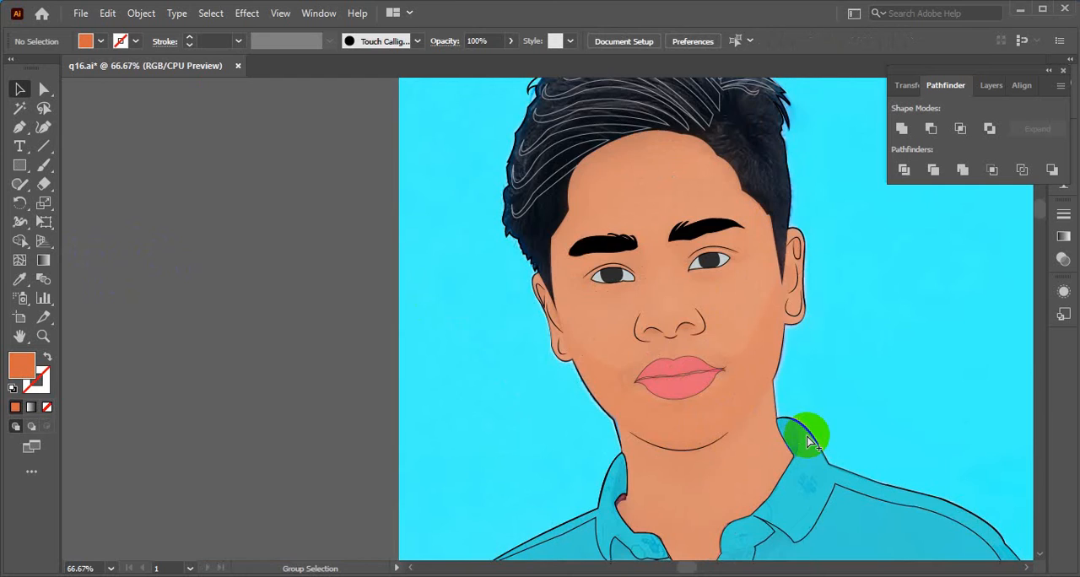
scroll(806, 433, down, 4)
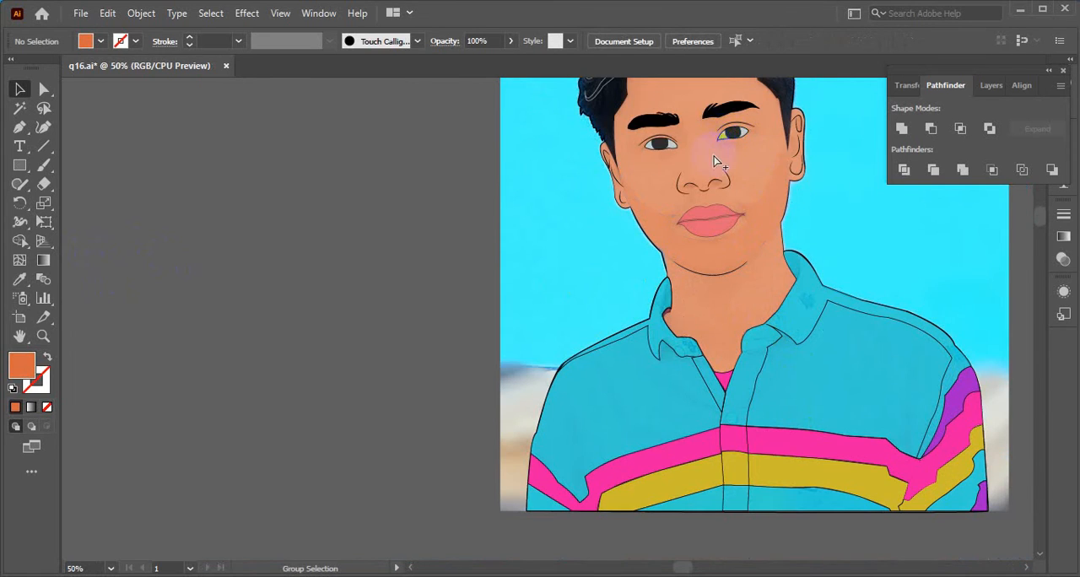
scroll(724, 160, up, 1)
click(992, 84)
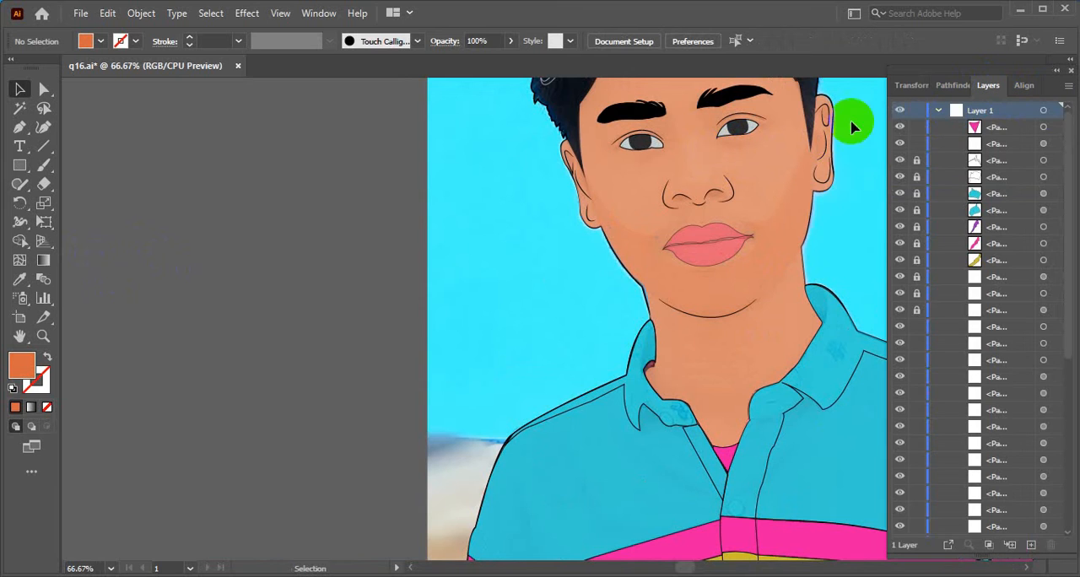
drag(720, 197, 585, 349)
scroll(533, 314, up, 2)
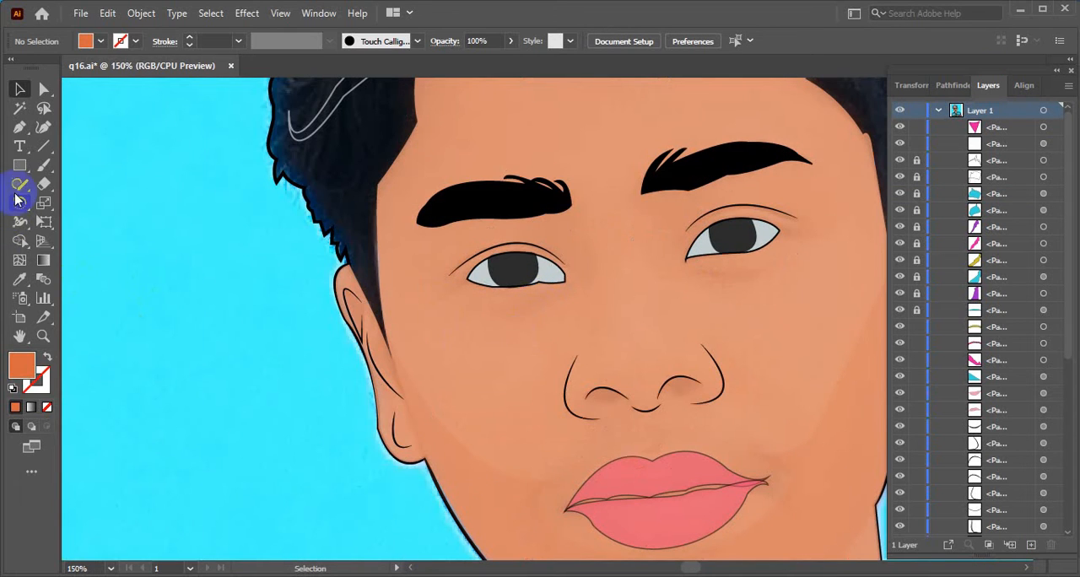
- Draw a shallow curved path with the Pen tool just below the eye on the viewer's left
click(19, 127)
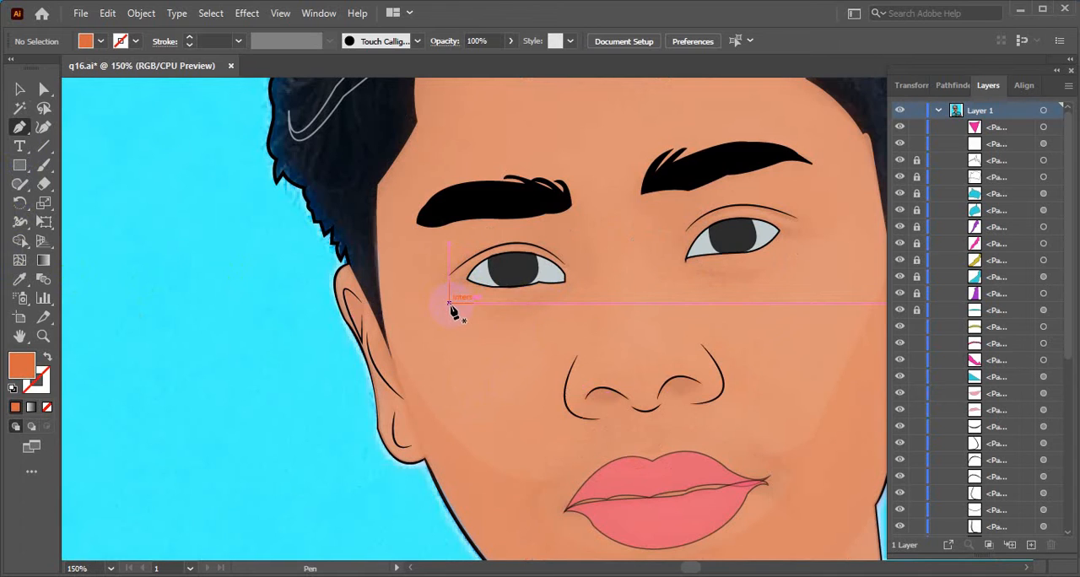
click(468, 293)
drag(537, 295, 564, 280)
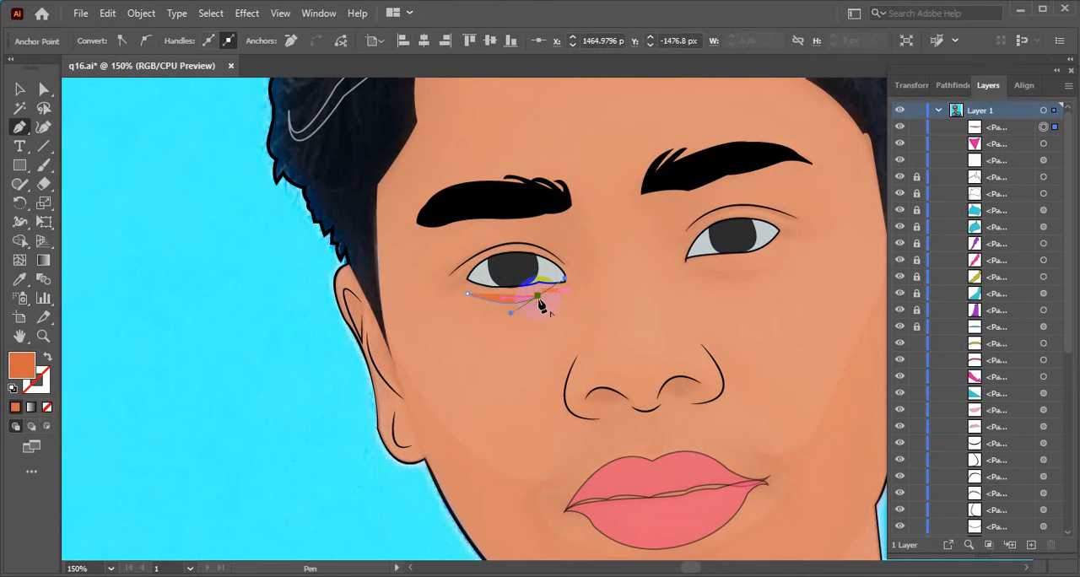
click(536, 298)
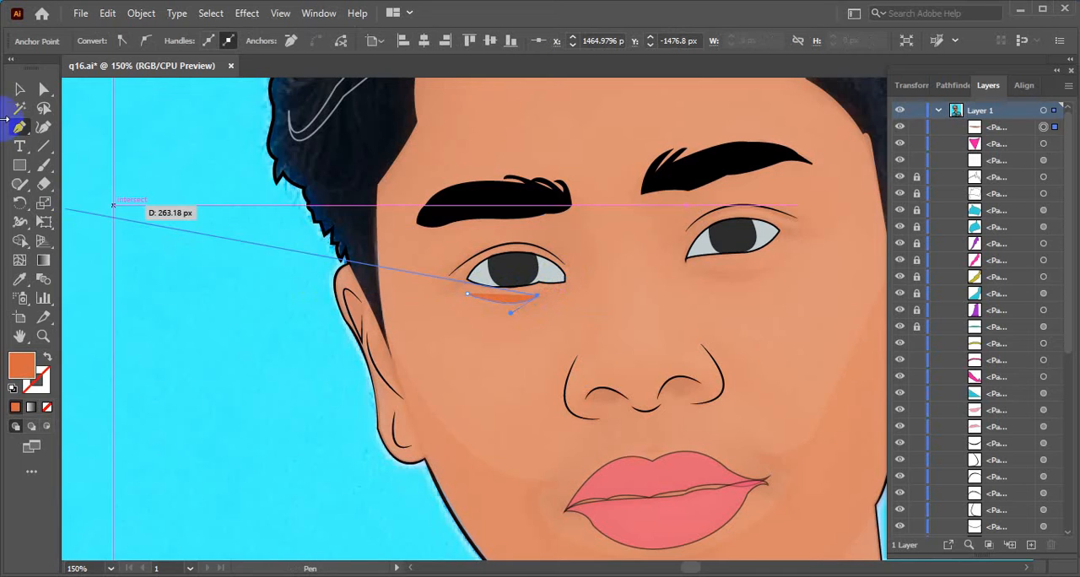
click(17, 95)
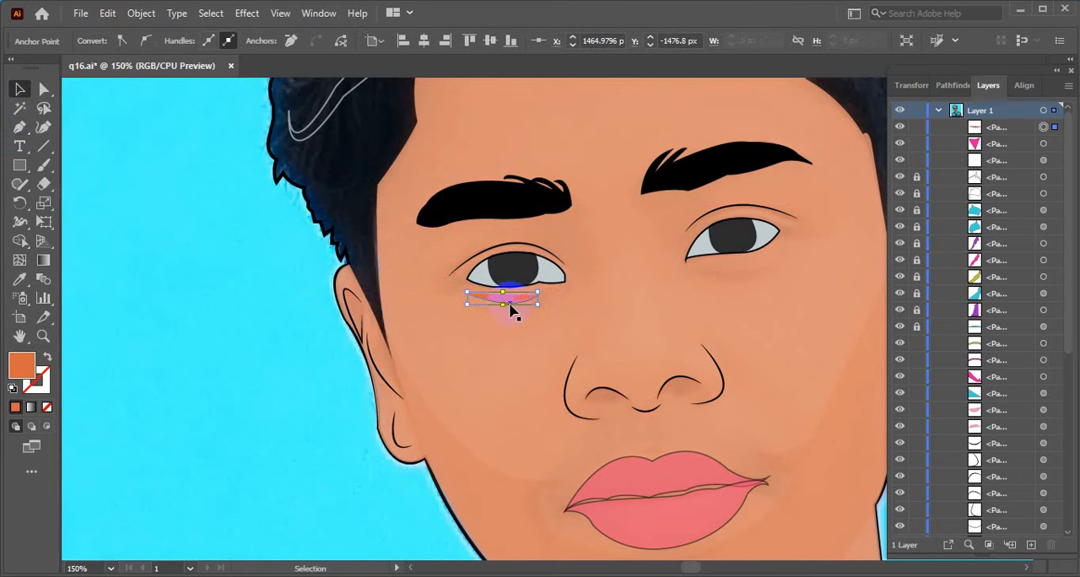
- Give the under-eye curve no fill and a black 1 pt stroke with a width profile tapering at both ends
click(93, 40)
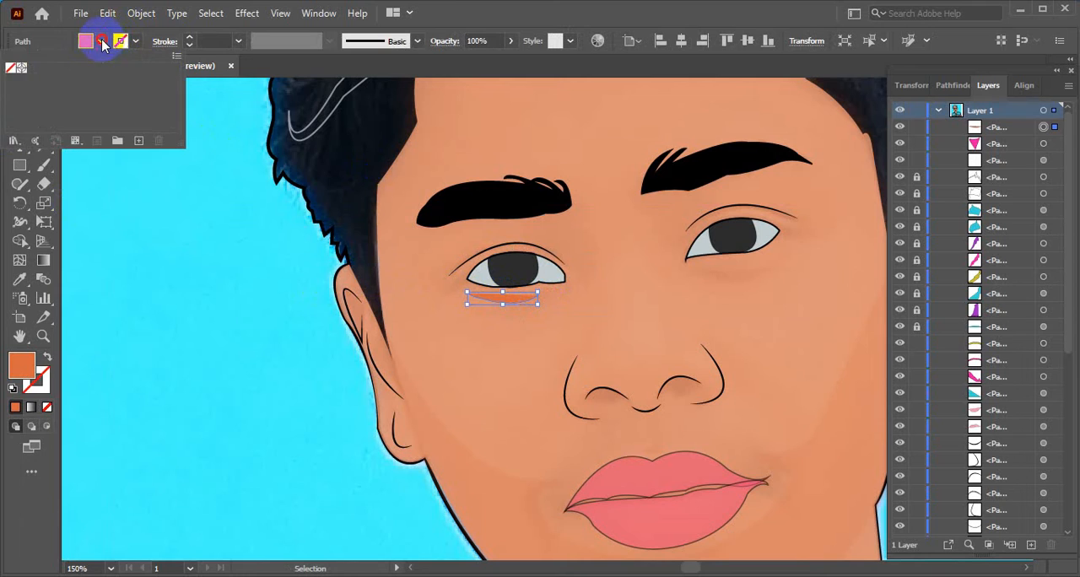
click(8, 68)
click(134, 41)
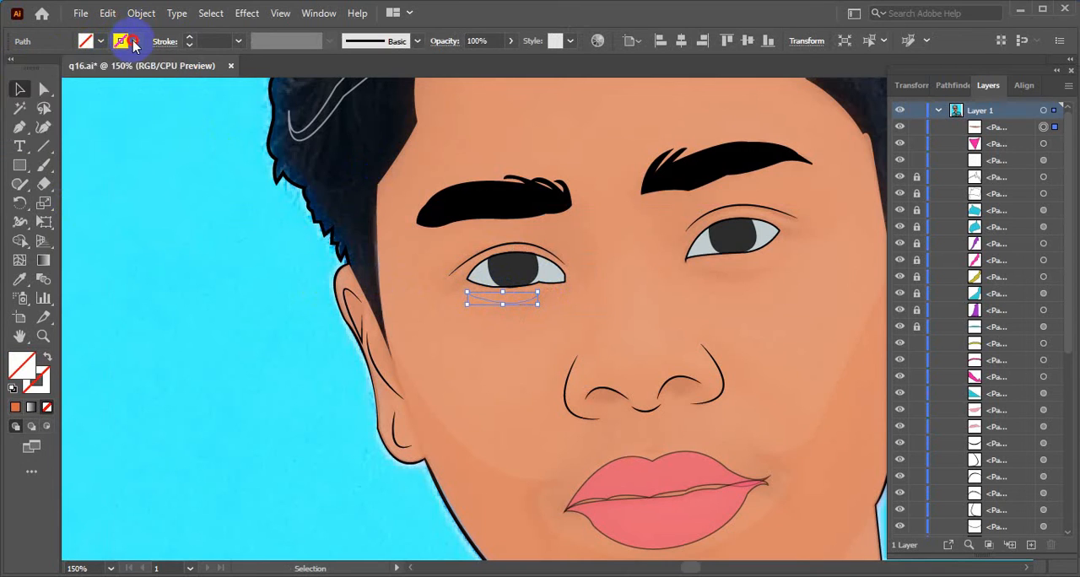
click(21, 67)
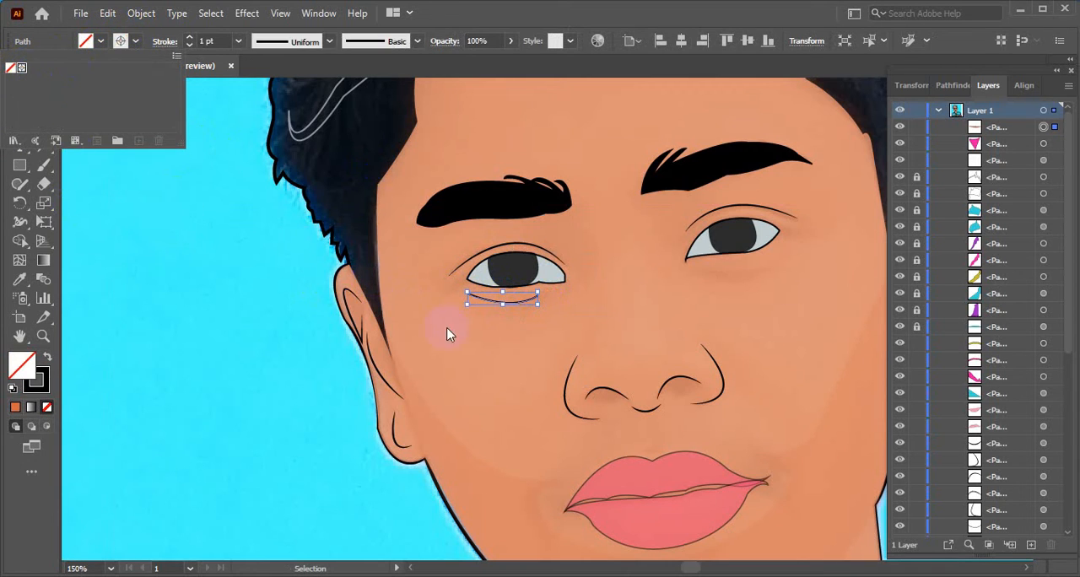
click(245, 77)
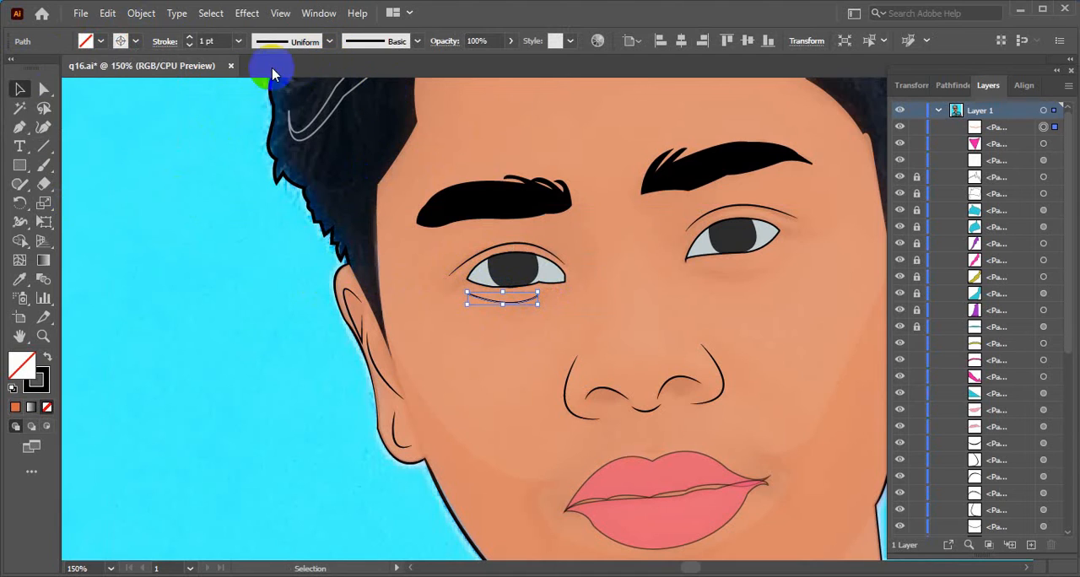
click(329, 42)
click(270, 91)
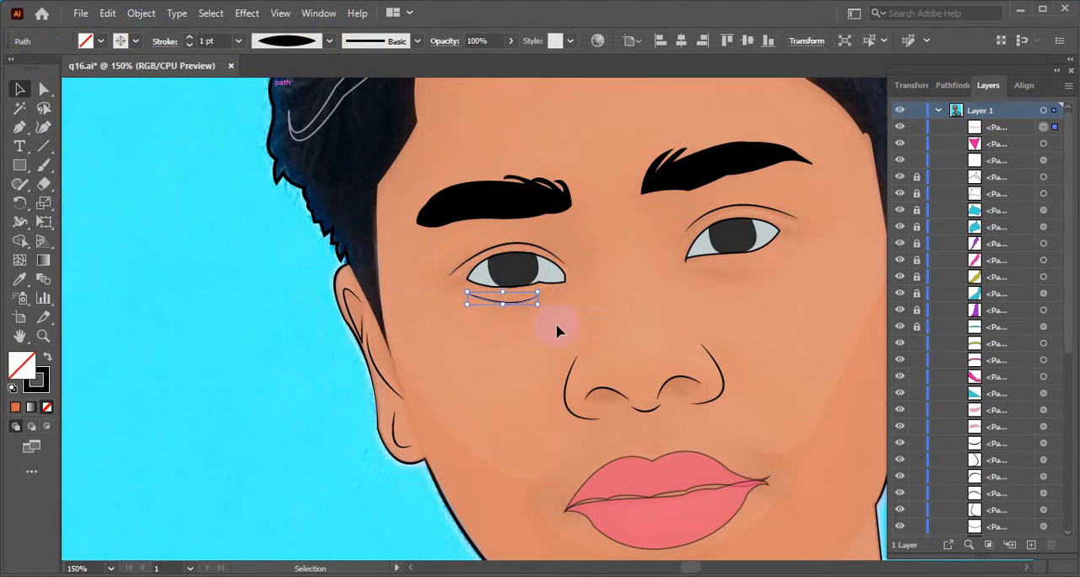
click(559, 332)
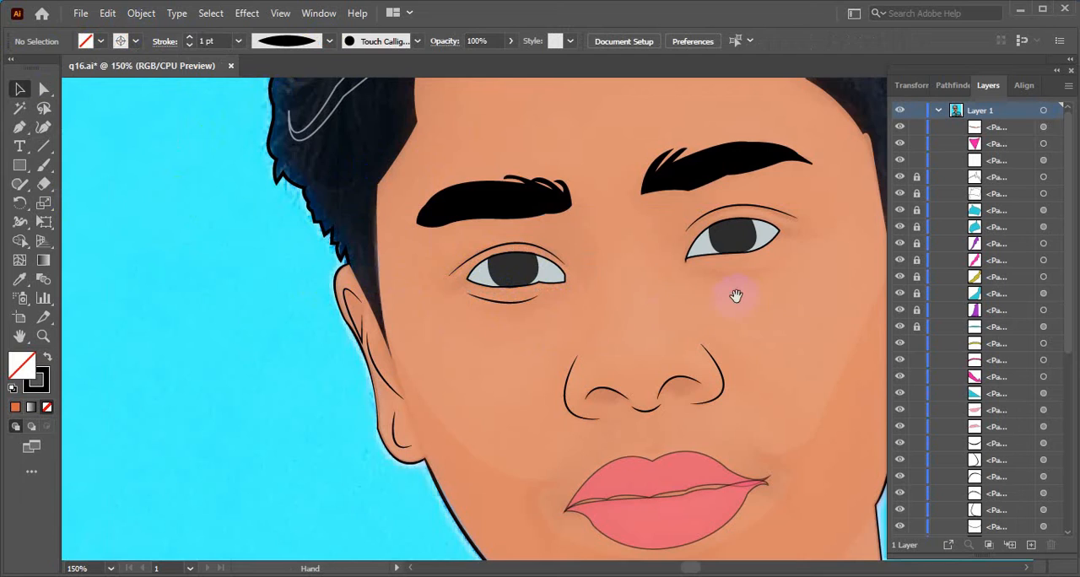
- Draw a matching curved path with the Pen tool below the eye on the viewer's right
drag(735, 295, 560, 379)
click(19, 127)
click(523, 355)
click(597, 340)
mouse_move(596, 339)
mouse_down()
mouse_move(610, 299)
mouse_move(597, 342)
mouse_up()
click(596, 341)
key(super)
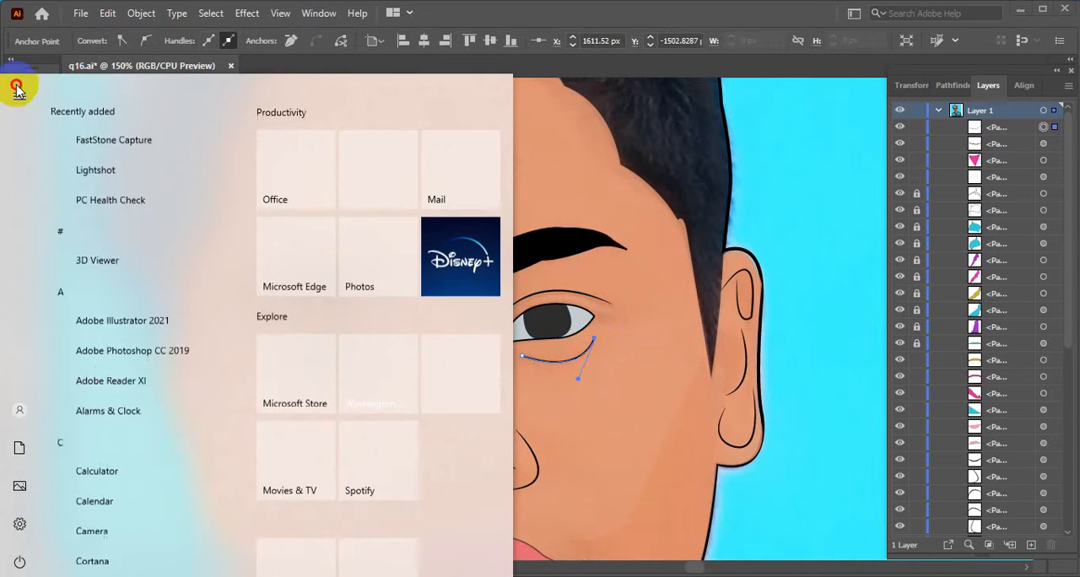
key(super)
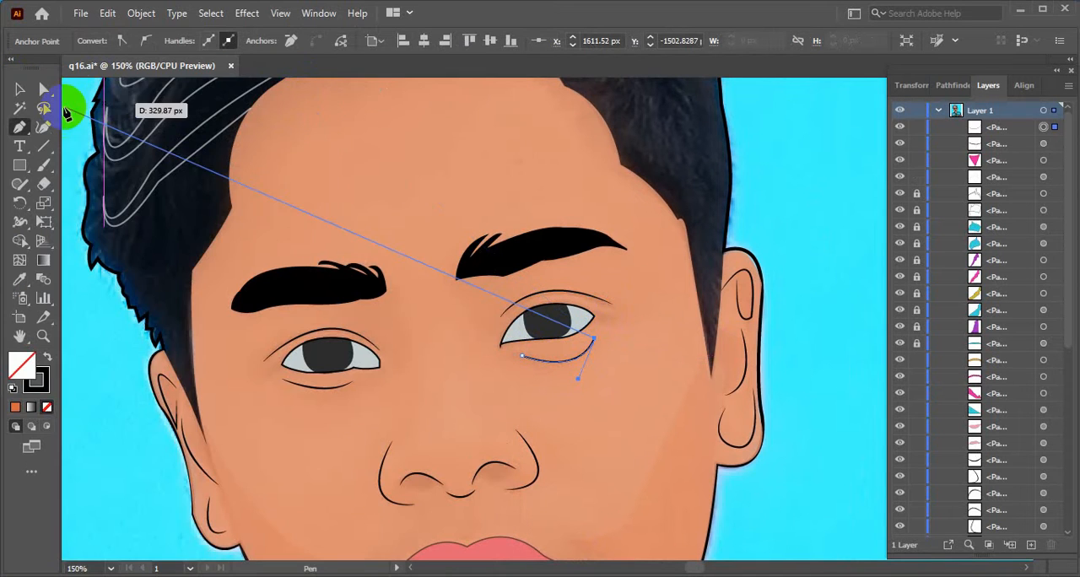
click(19, 89)
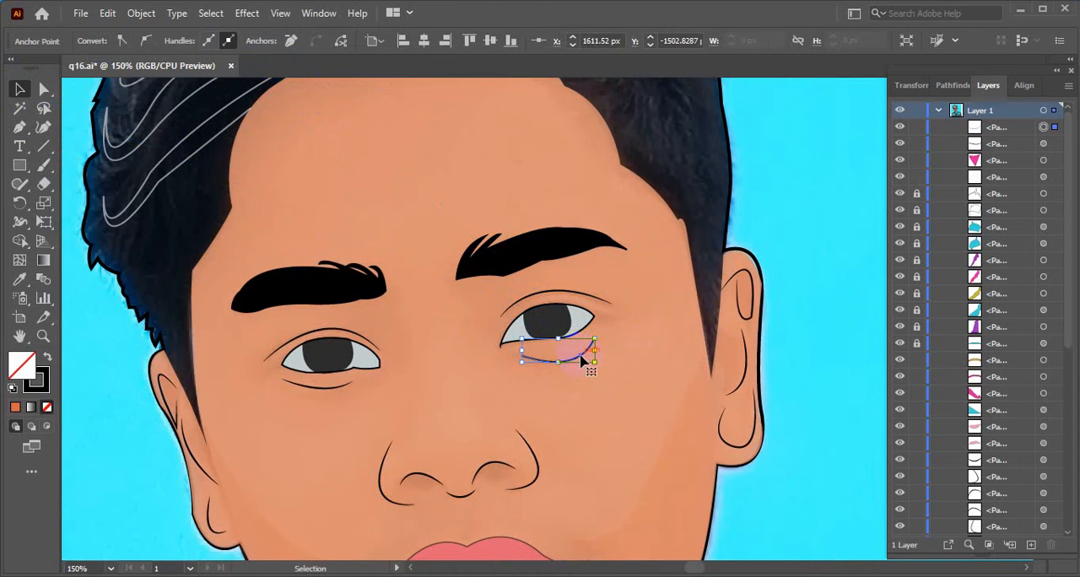
- Apply the width profile tapering at both ends to the new under-eye curve and set its stroke weight to 0.25 pt
click(582, 359)
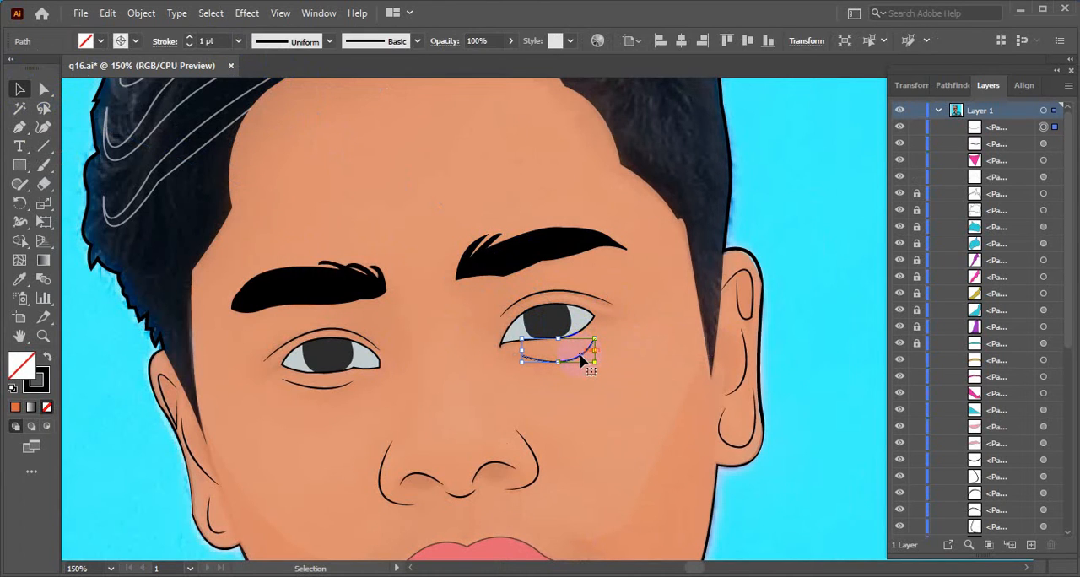
click(284, 49)
click(284, 91)
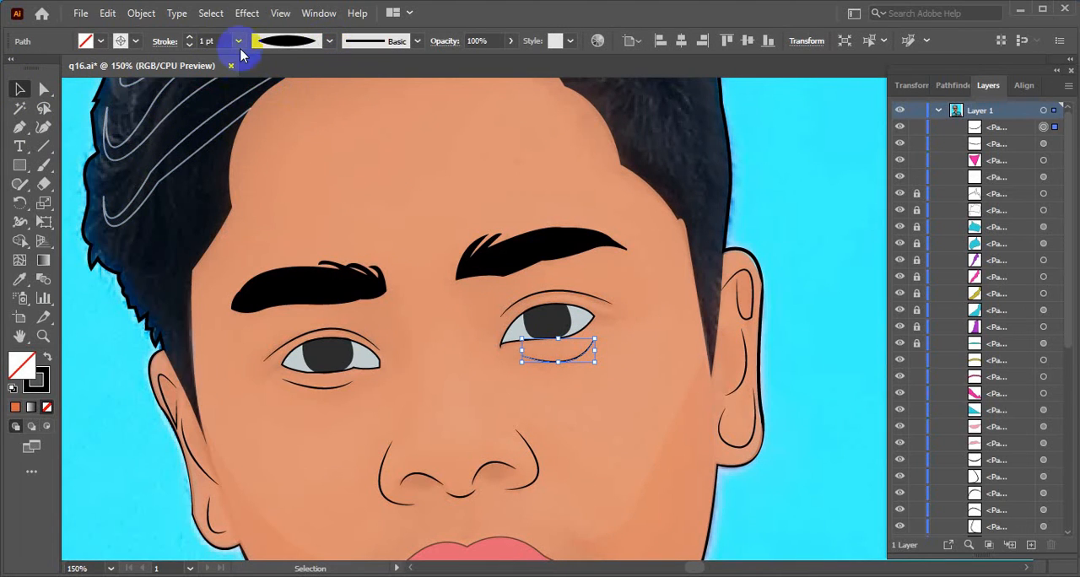
click(189, 47)
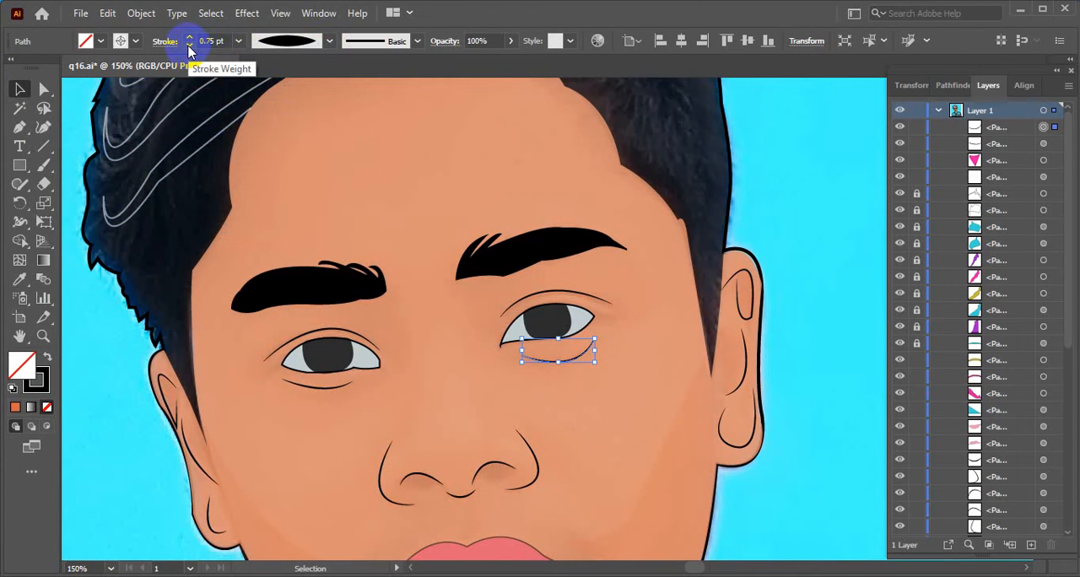
click(189, 47)
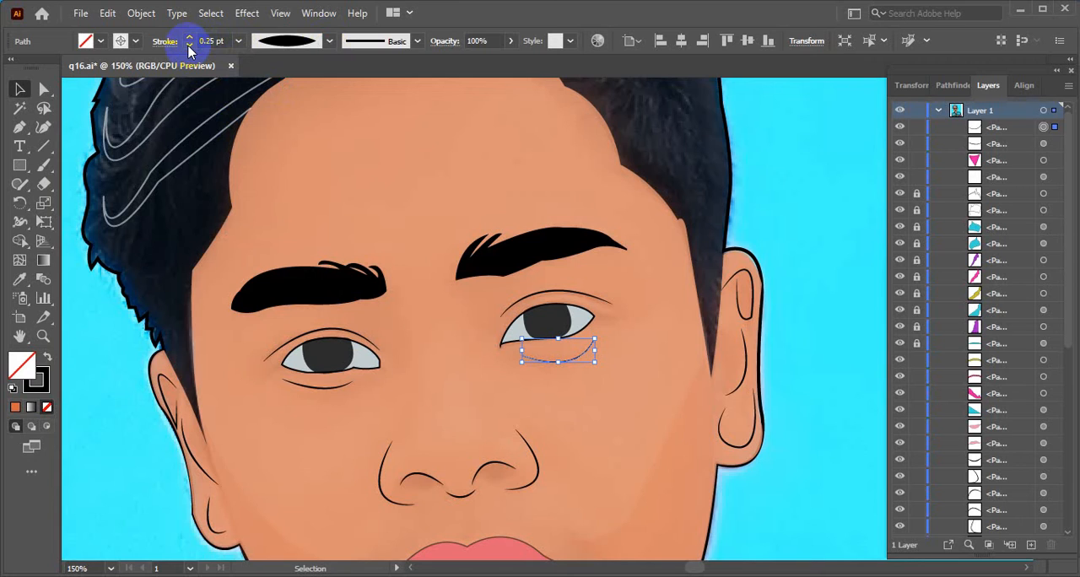
- Set the stroke weight of the curve under the viewer's left eye to 0.25 pt and deselect it
click(310, 388)
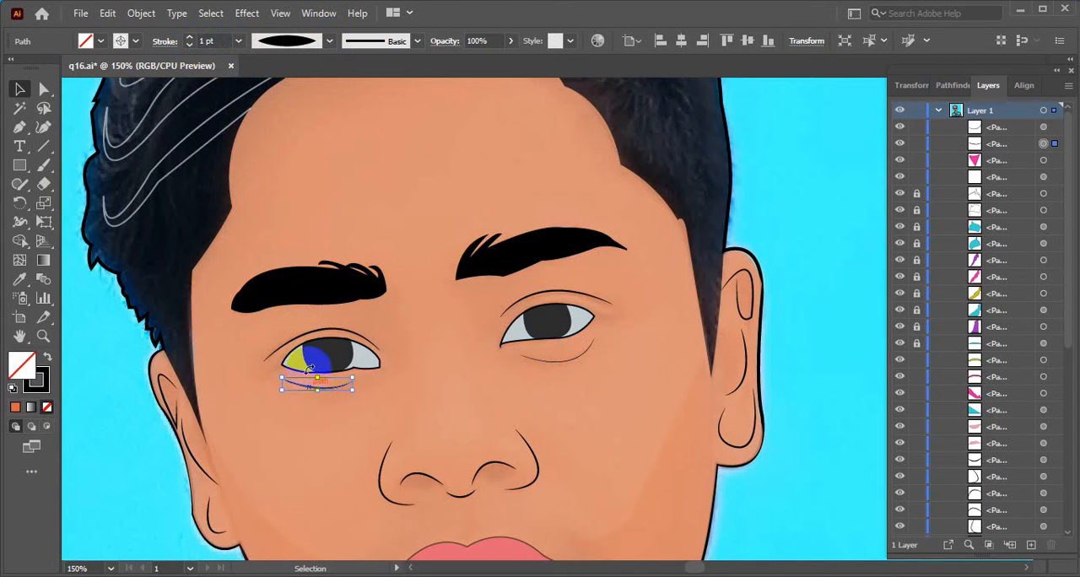
click(189, 48)
click(189, 47)
click(189, 47)
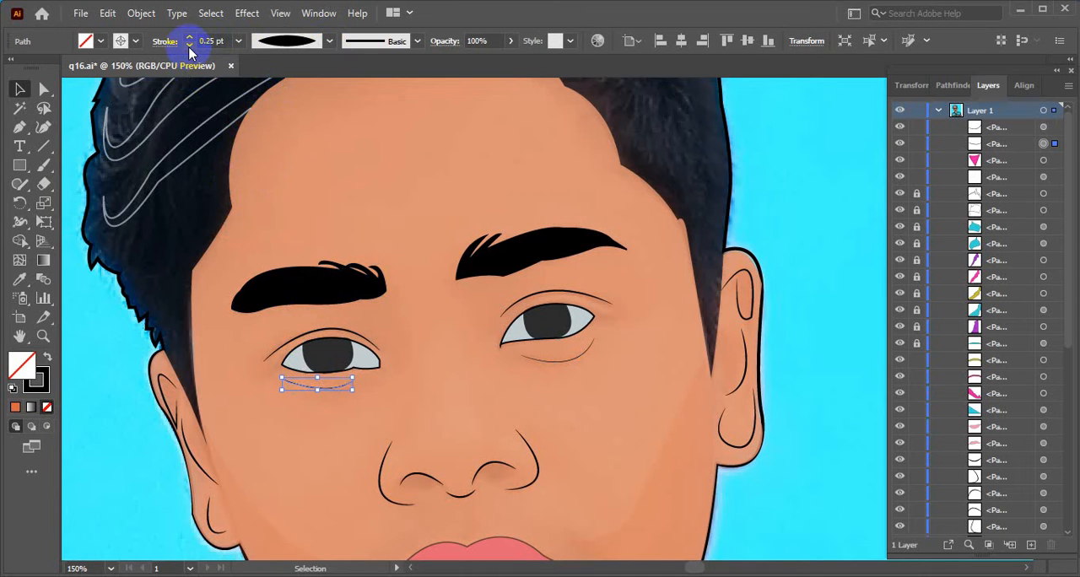
key(ctrl+shift+a)
- Review how the thin under-eye lines look across the whole portrait and close up on the face
scroll(513, 420, down, 3)
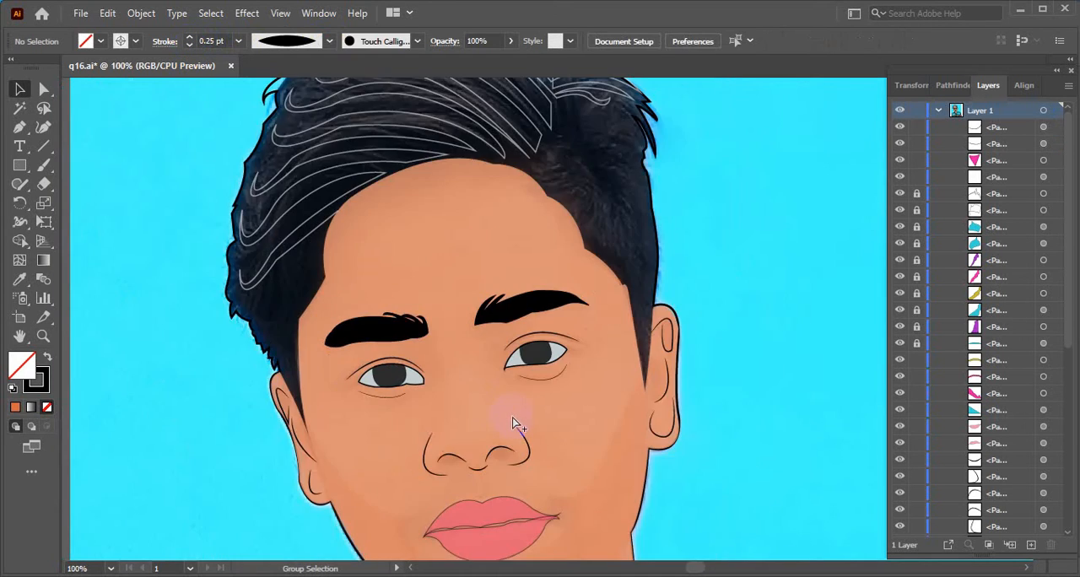
scroll(519, 418, down, 2)
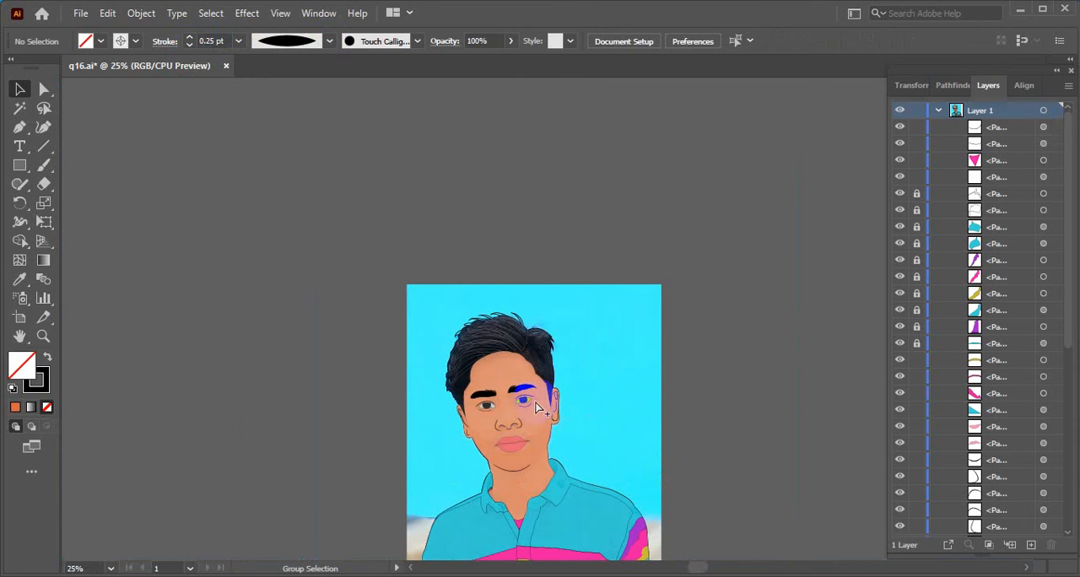
scroll(583, 513, down, 3)
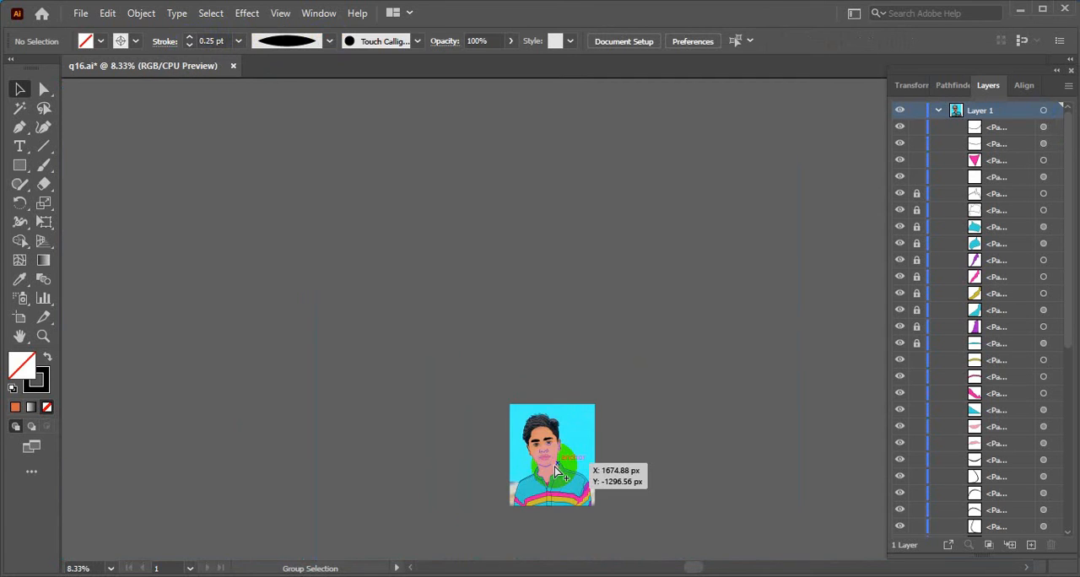
scroll(596, 485, up, 3)
drag(664, 513, 665, 369)
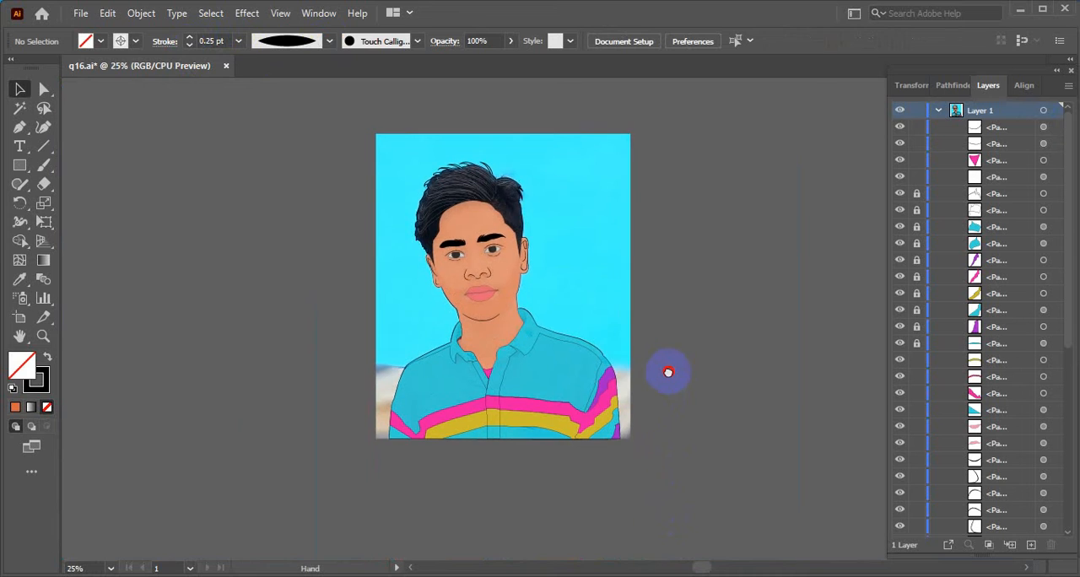
scroll(477, 281, up, 3)
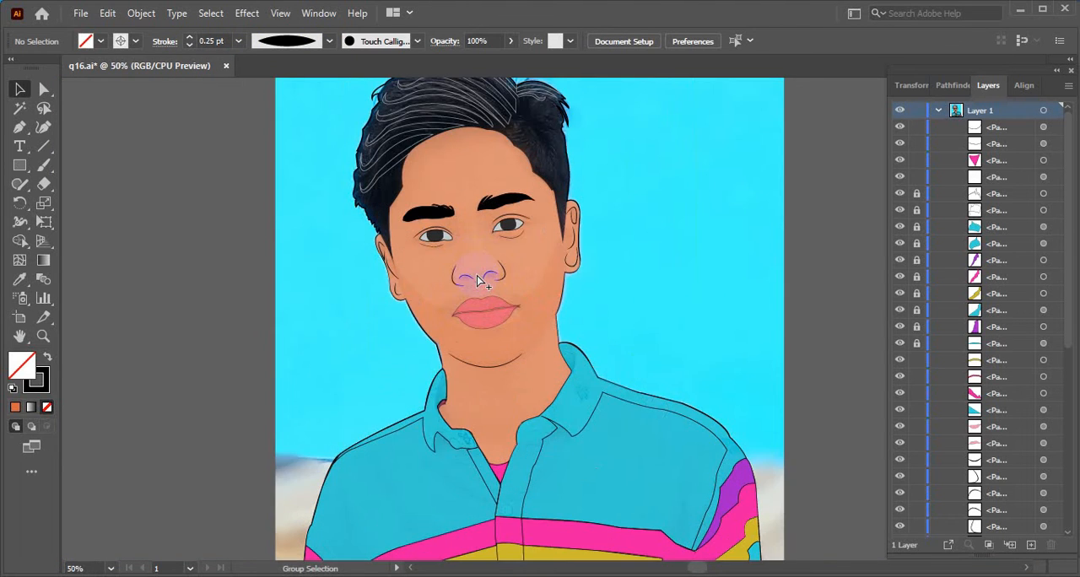
scroll(477, 281, up, 4)
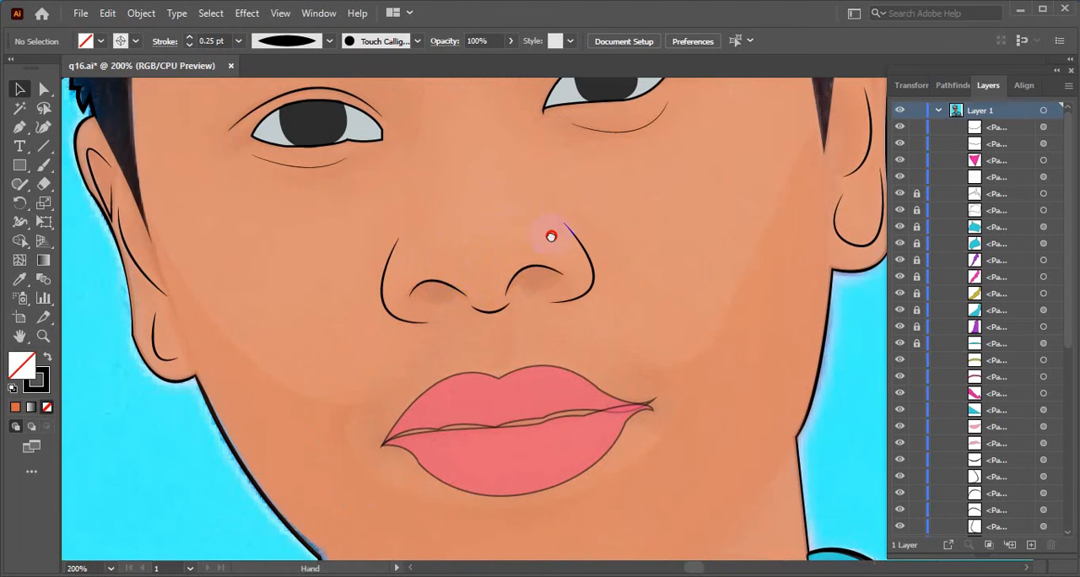
- Delete the thin curved lines under both eyes
click(615, 207)
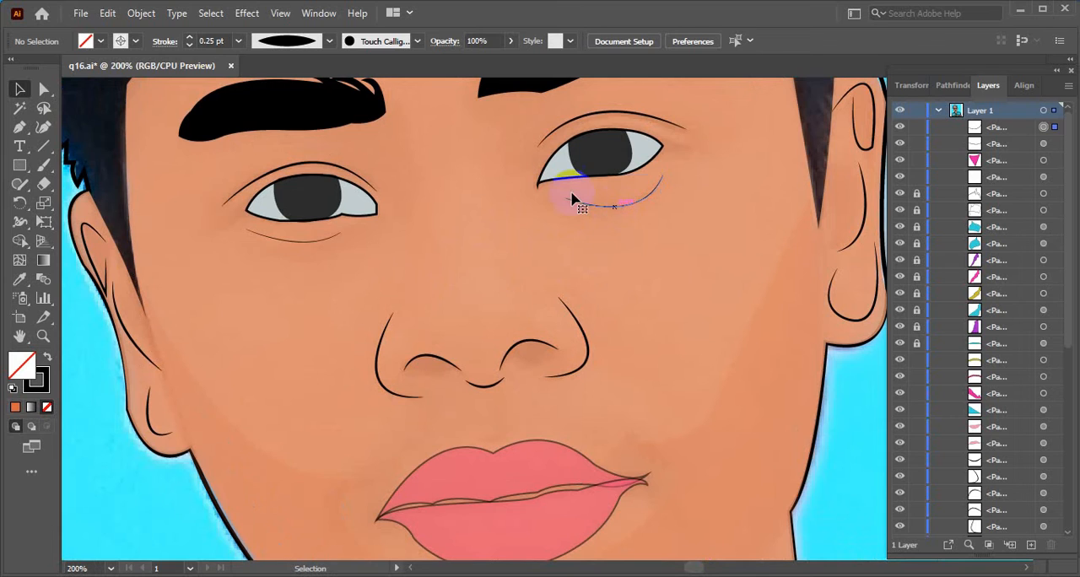
click(190, 45)
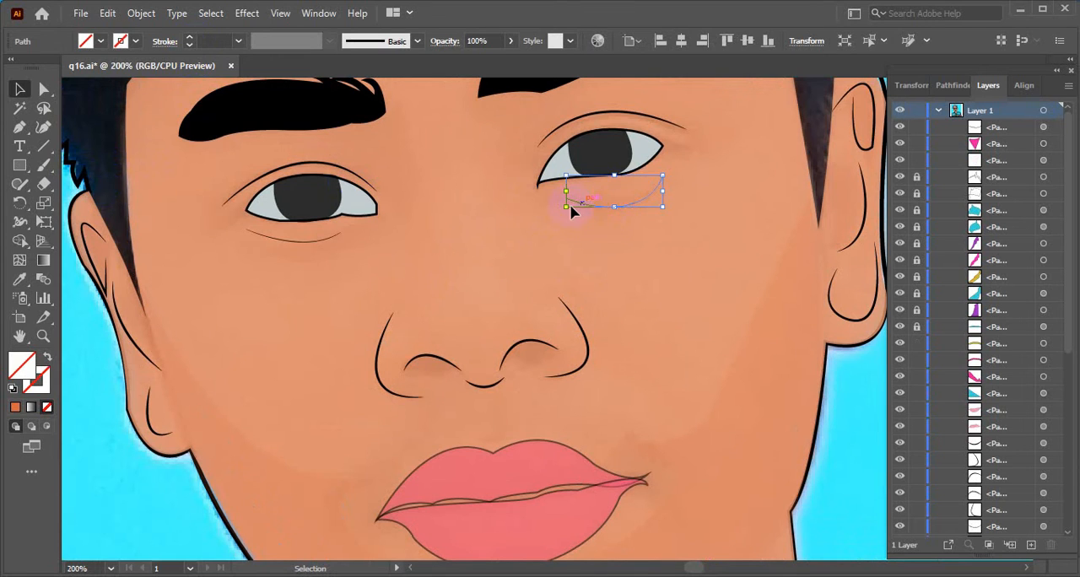
key(Delete)
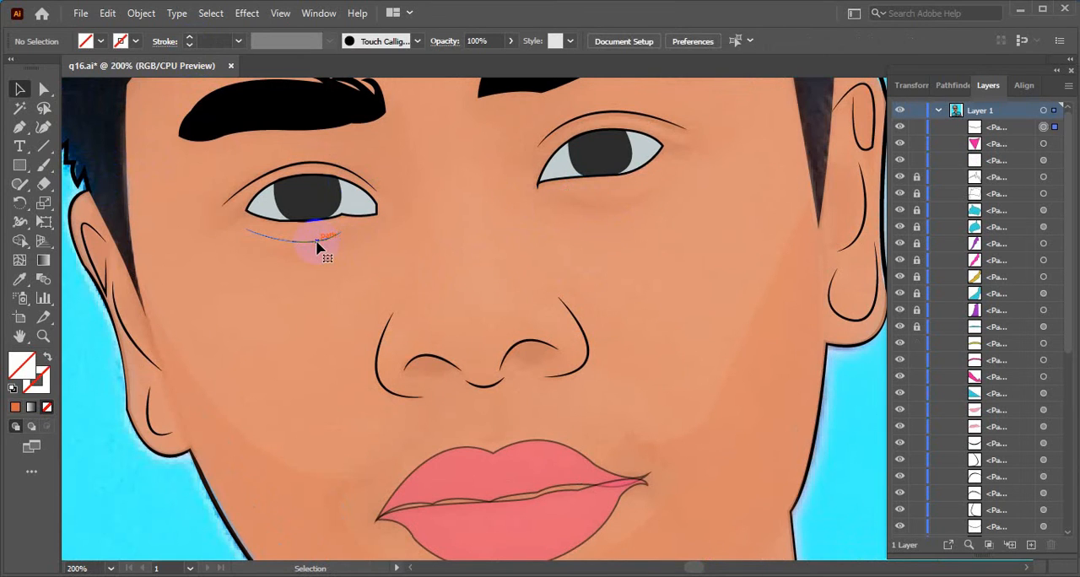
click(317, 243)
key(Delete)
- Unlock all the locked paths of the portrait and clear the selection
alt+scroll(561, 376, down, 3)
alt+scroll(556, 382, down, 2)
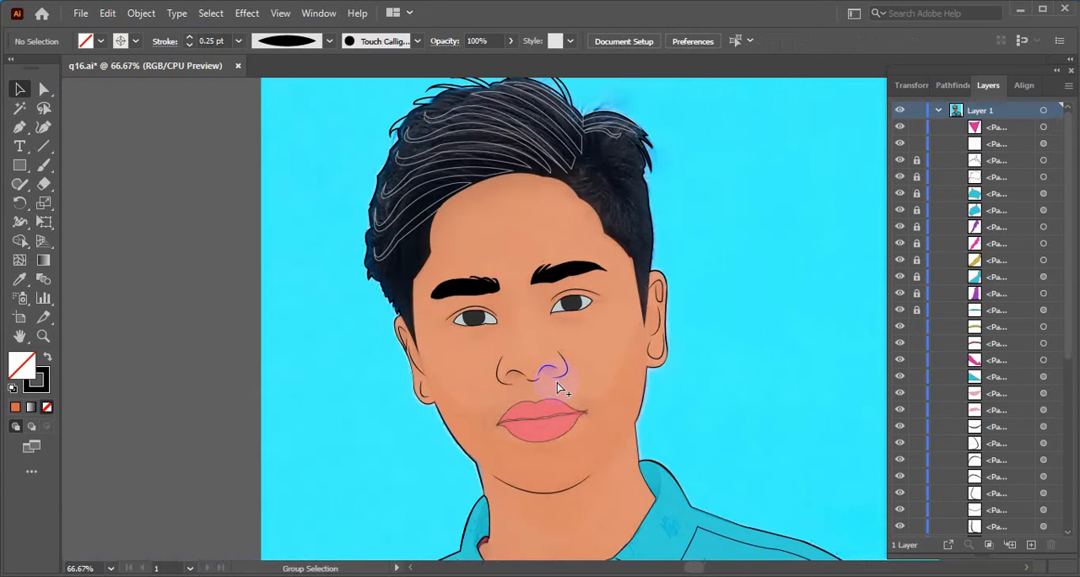
drag(680, 434, 651, 292)
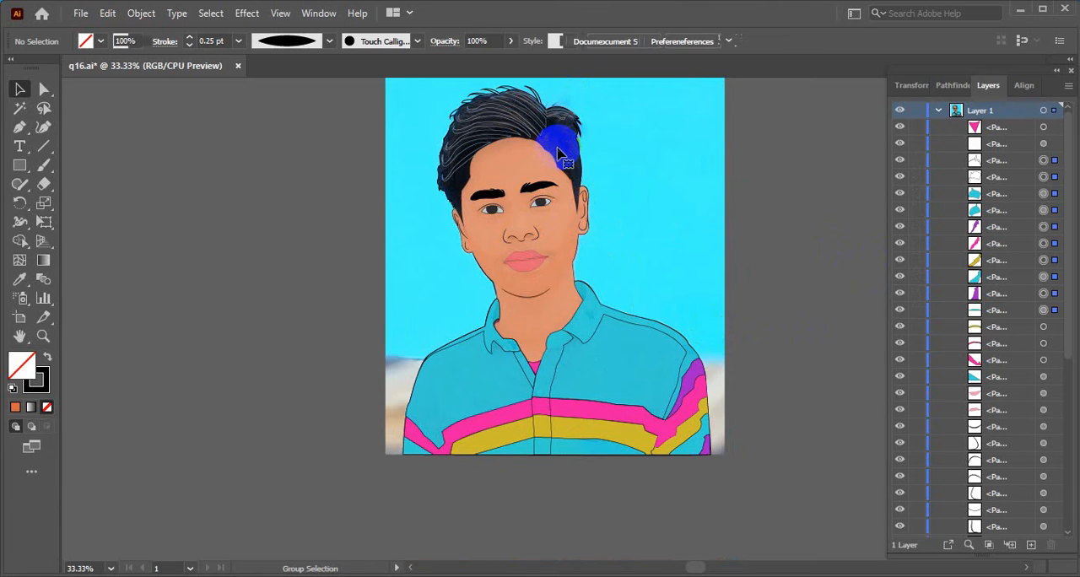
key(ctrl+alt+2)
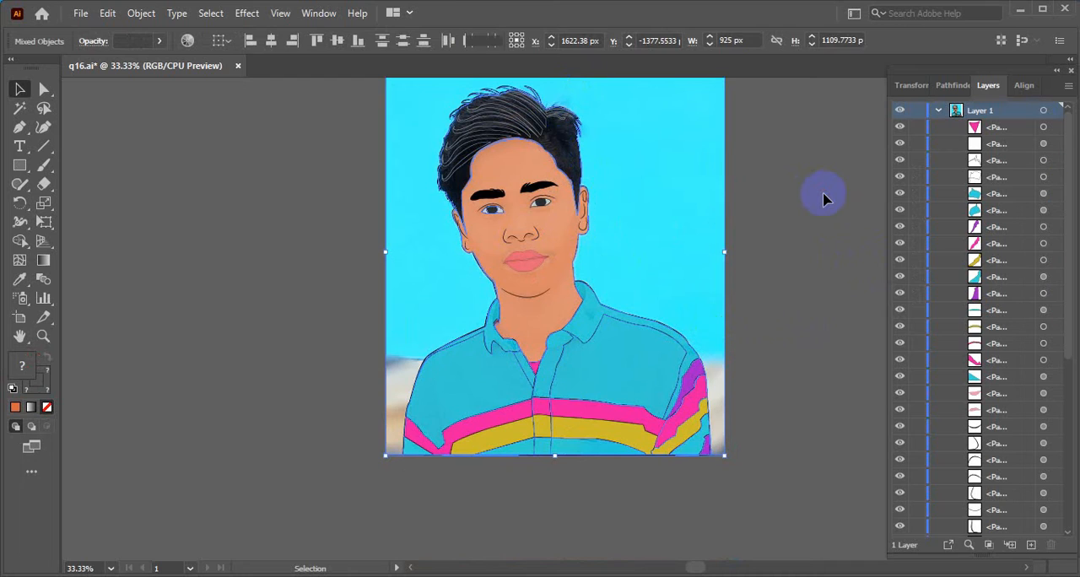
click(824, 199)
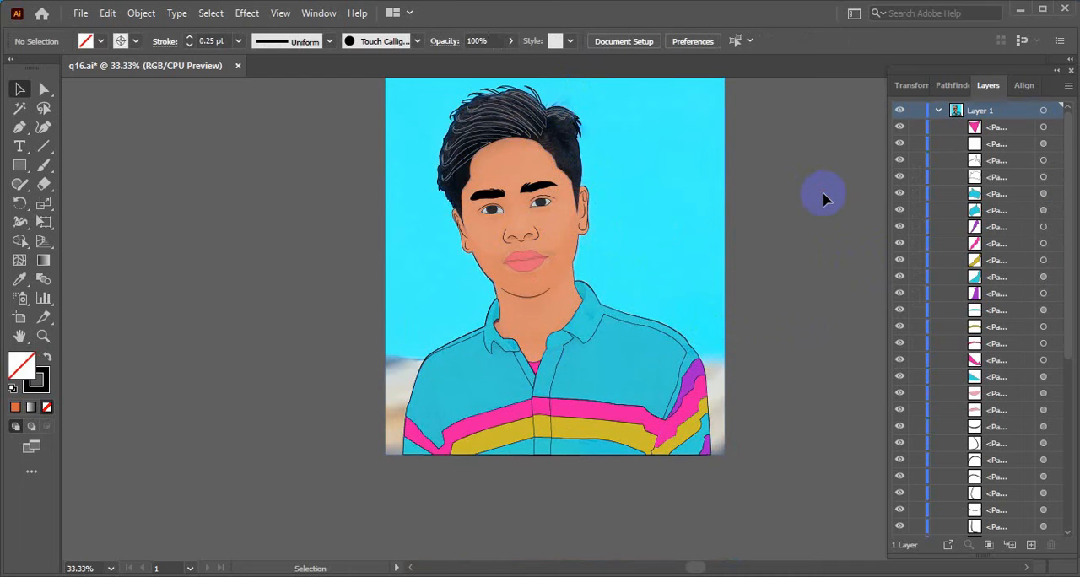
click(668, 151)
click(766, 213)
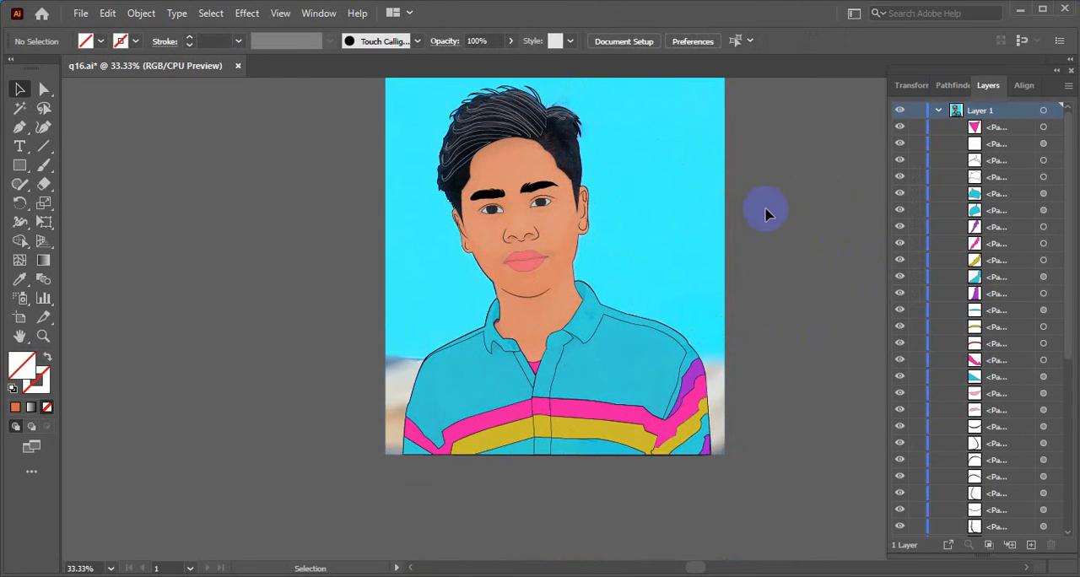
- Fill the main hair shape with solid black and deselect it
click(564, 157)
drag(509, 44, 700, 63)
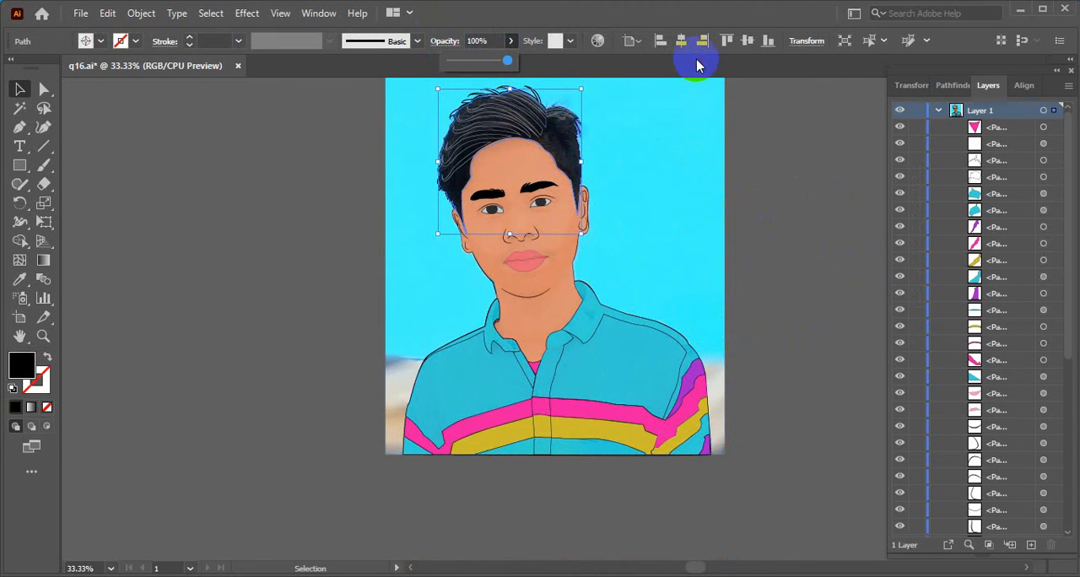
click(789, 209)
scroll(579, 184, down, 1)
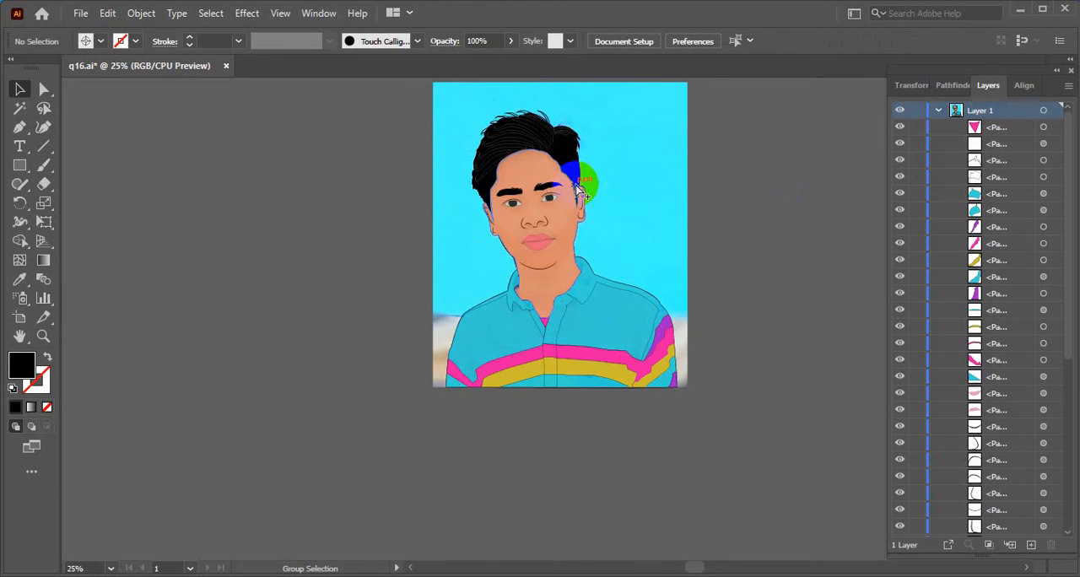
scroll(524, 135, up, 2)
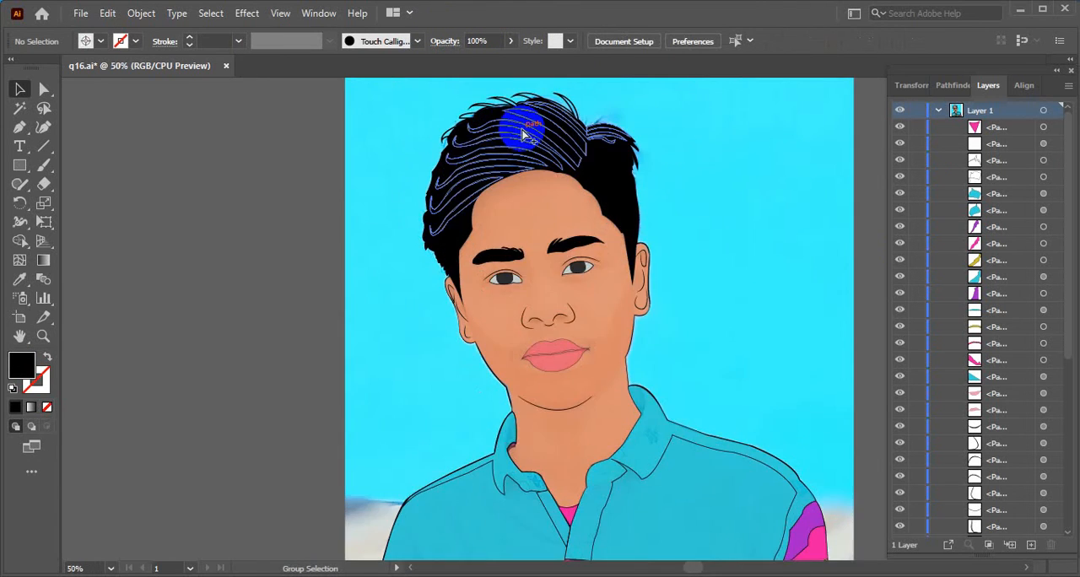
- Open the opacity setting of the hair-strand lines, leave it at 100%, and deselect the lines
scroll(523, 135, up, 2)
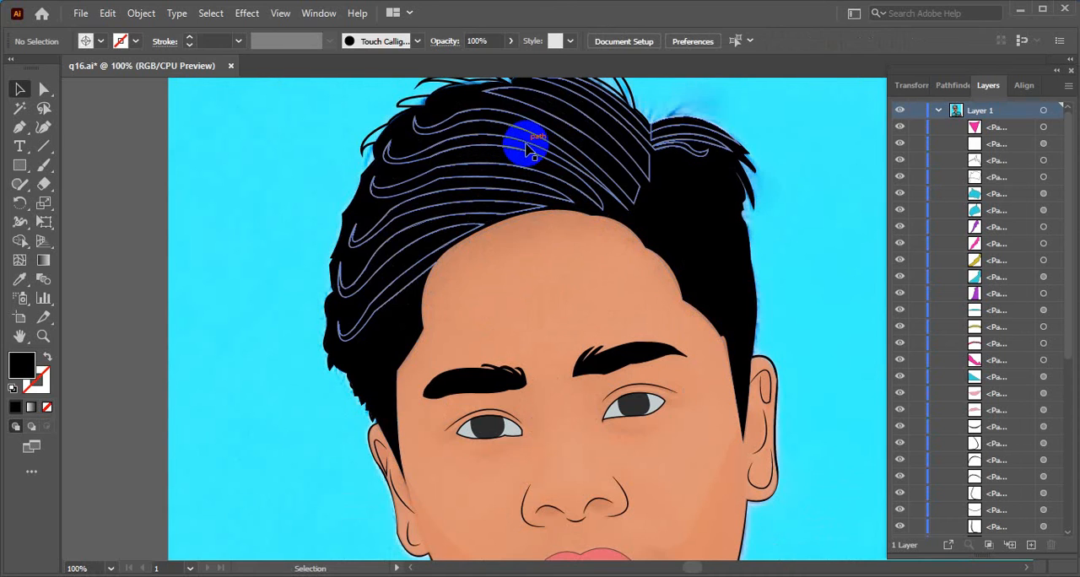
click(525, 147)
click(510, 40)
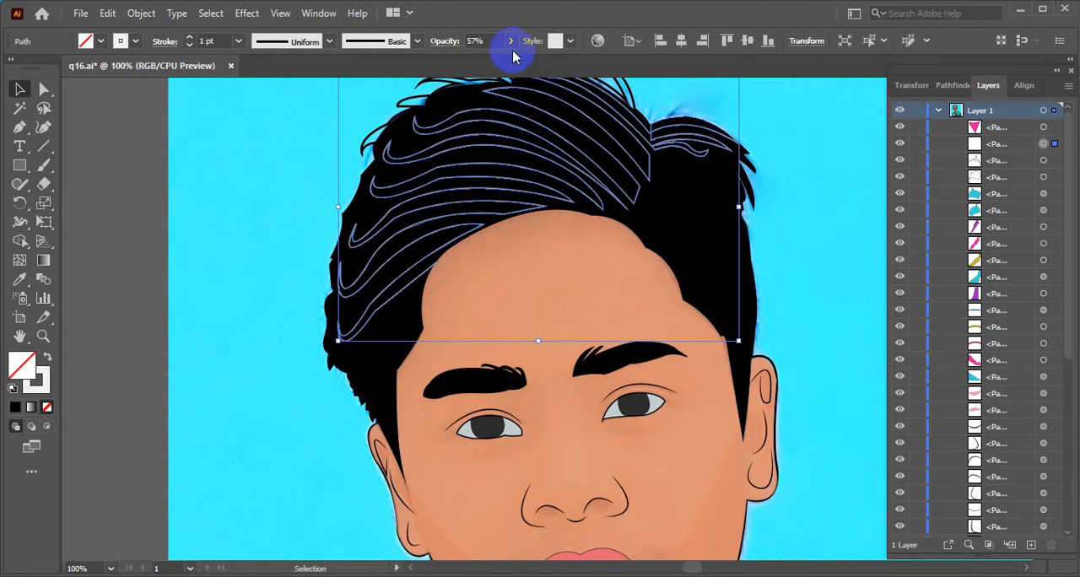
click(107, 159)
click(217, 181)
scroll(338, 186, down, 4)
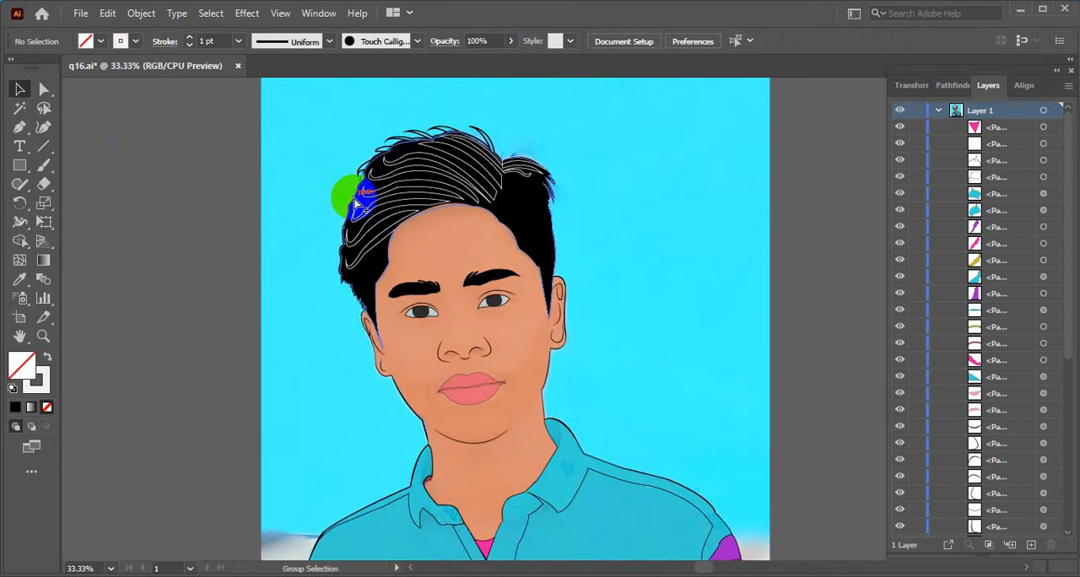
- Move all the portrait's vector paths off the reference photo to the empty canvas beside it and deselect them
drag(283, 133, 651, 449)
drag(435, 227, 717, 224)
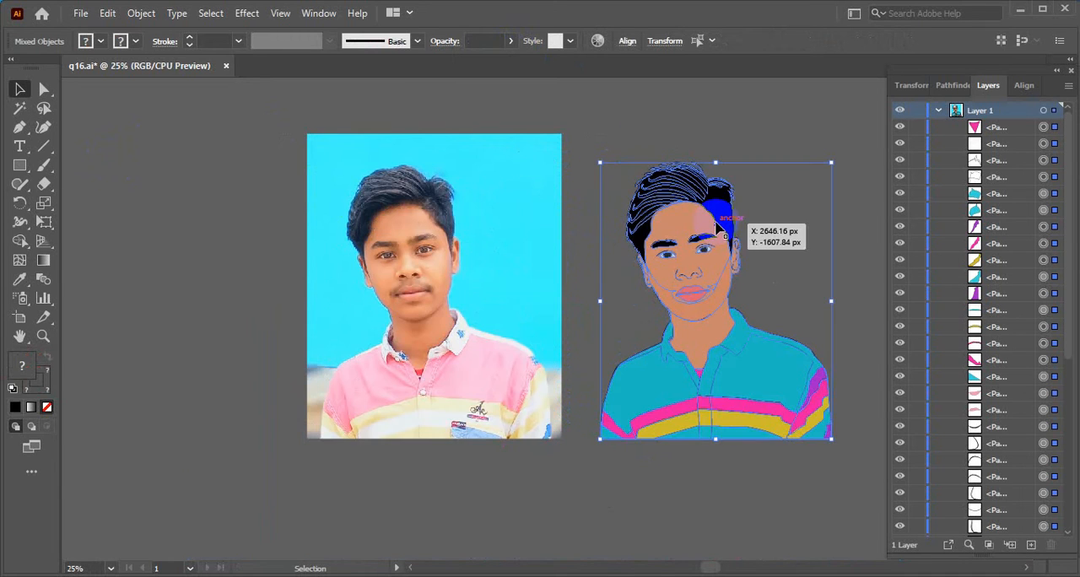
click(745, 128)
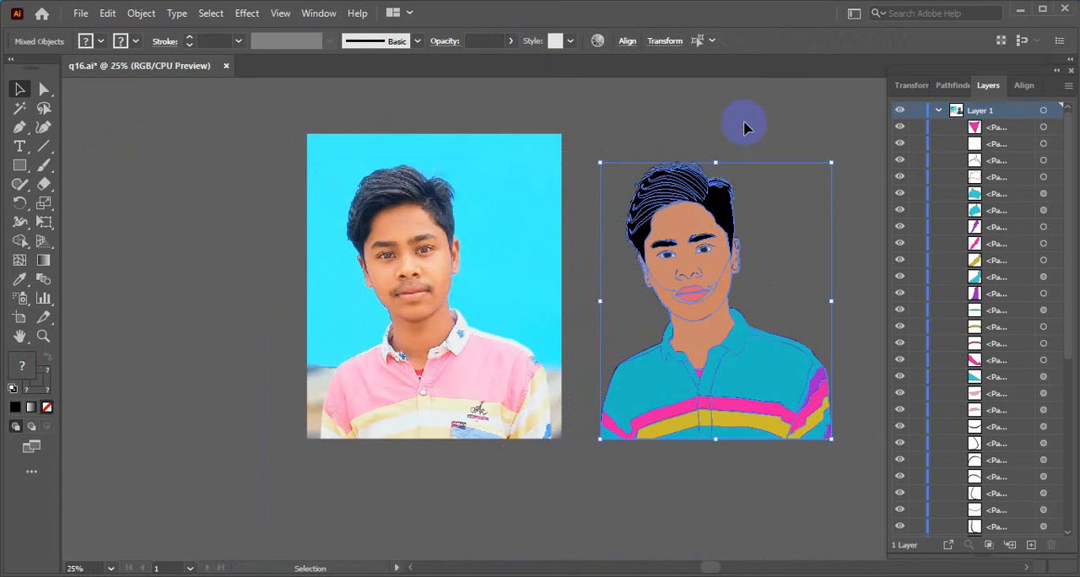
drag(707, 525, 591, 482)
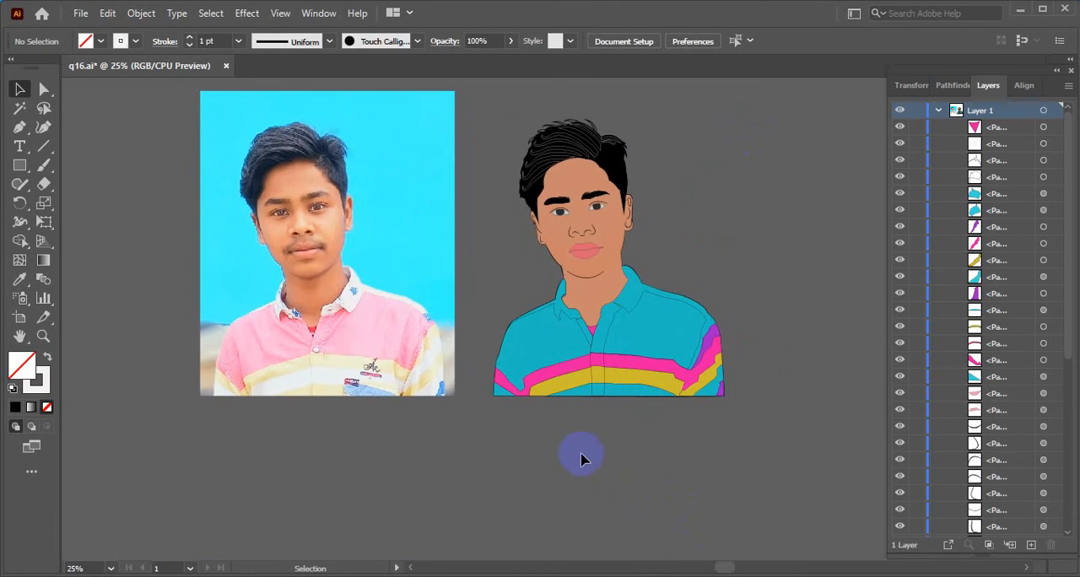
- Reduce the stroke weight of the white hair-strand lines to 0.5 pt and deselect them
key(alt)
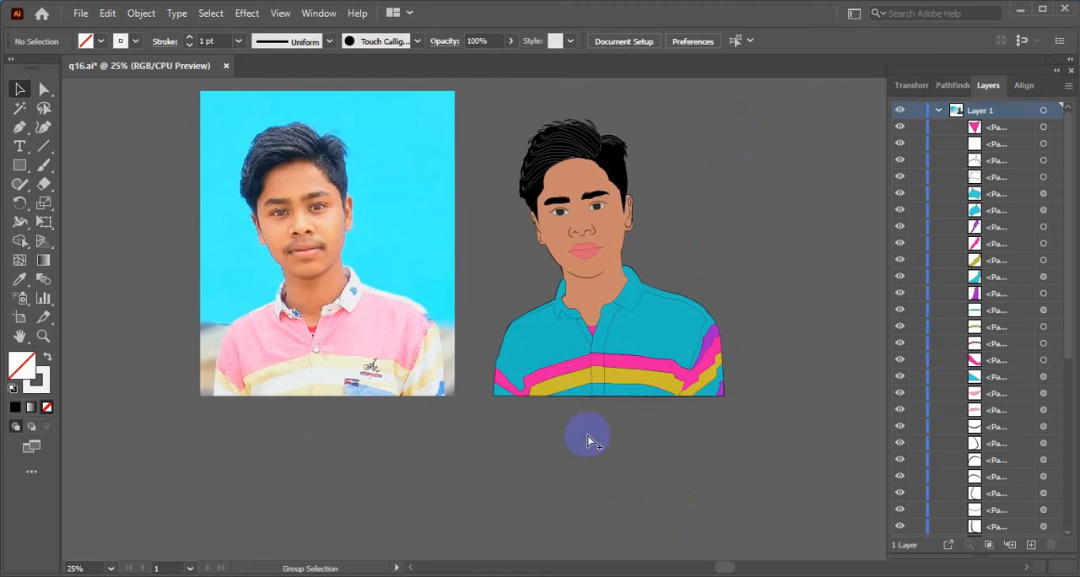
scroll(580, 419, down, 2)
scroll(579, 425, up, 2)
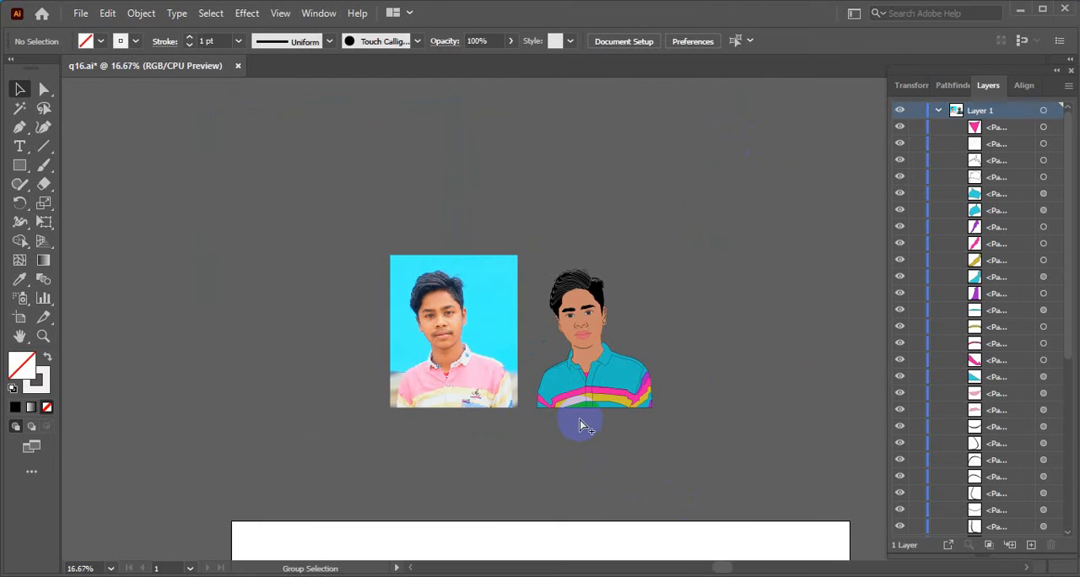
scroll(580, 421, up, 1)
key(space)
drag(568, 433, 608, 527)
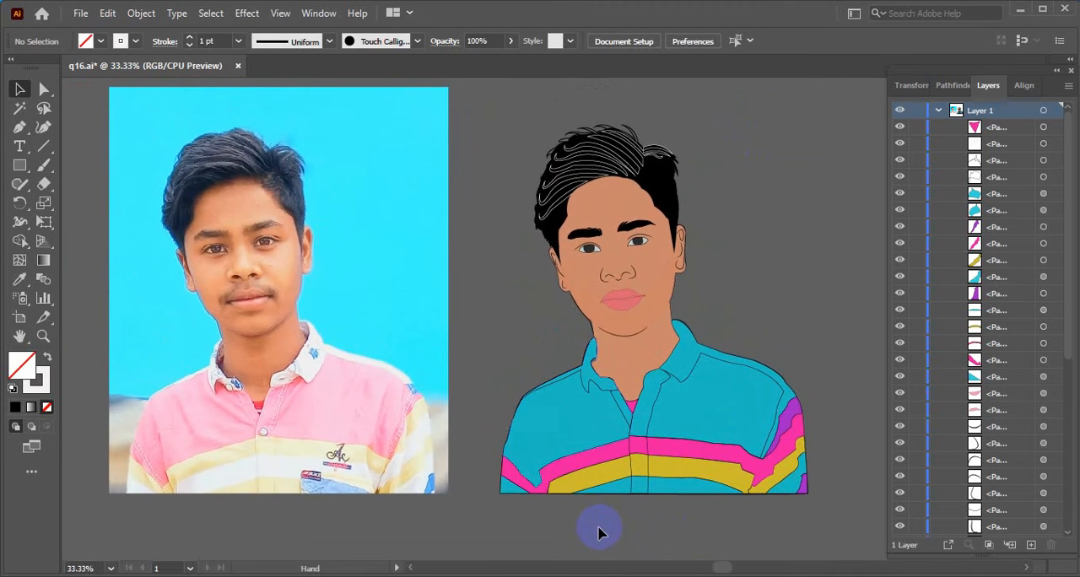
scroll(576, 171, up, 3)
scroll(576, 171, up, 1)
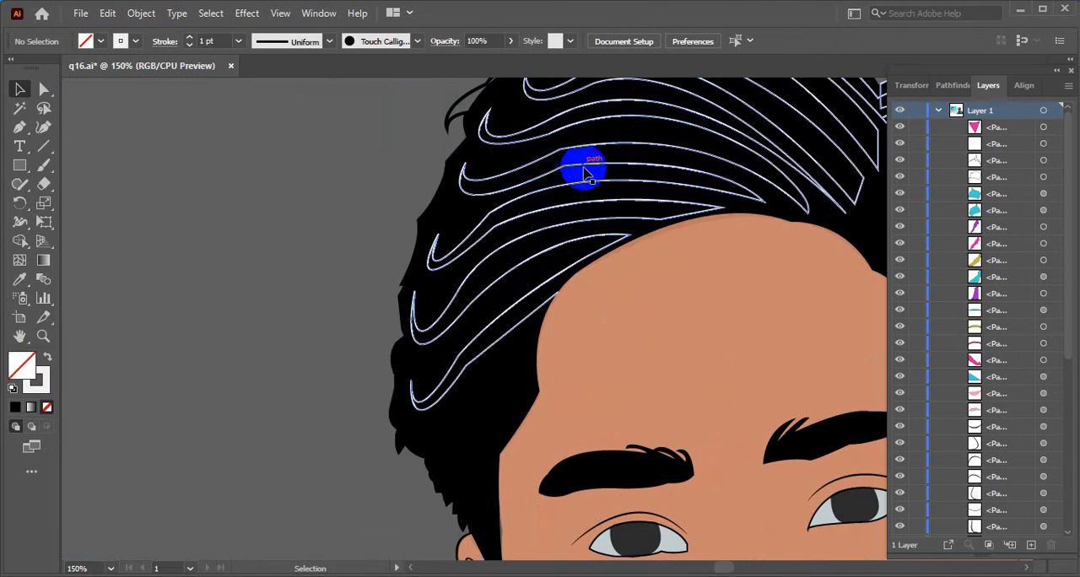
click(588, 172)
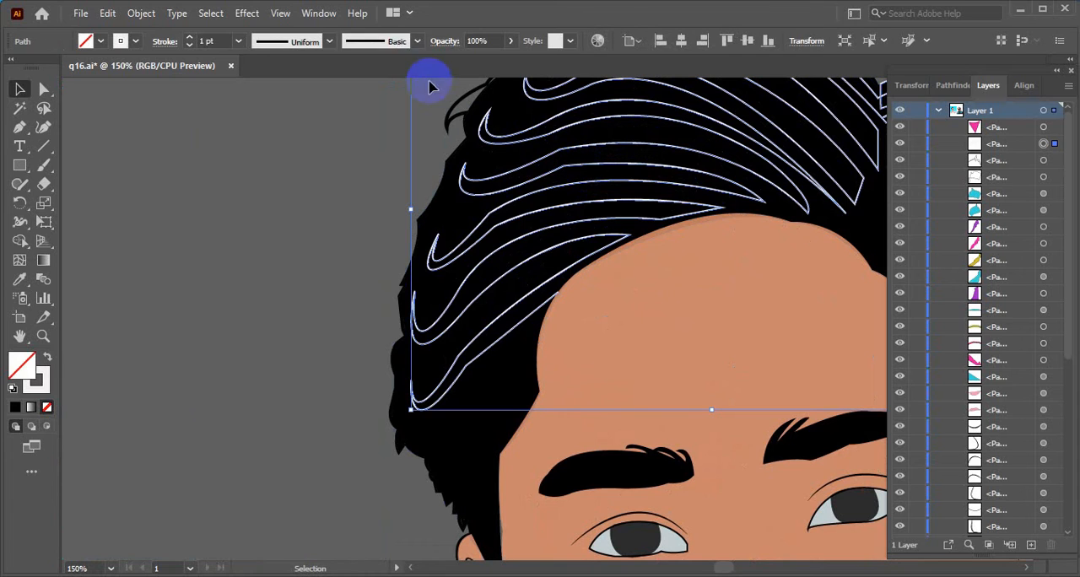
click(189, 44)
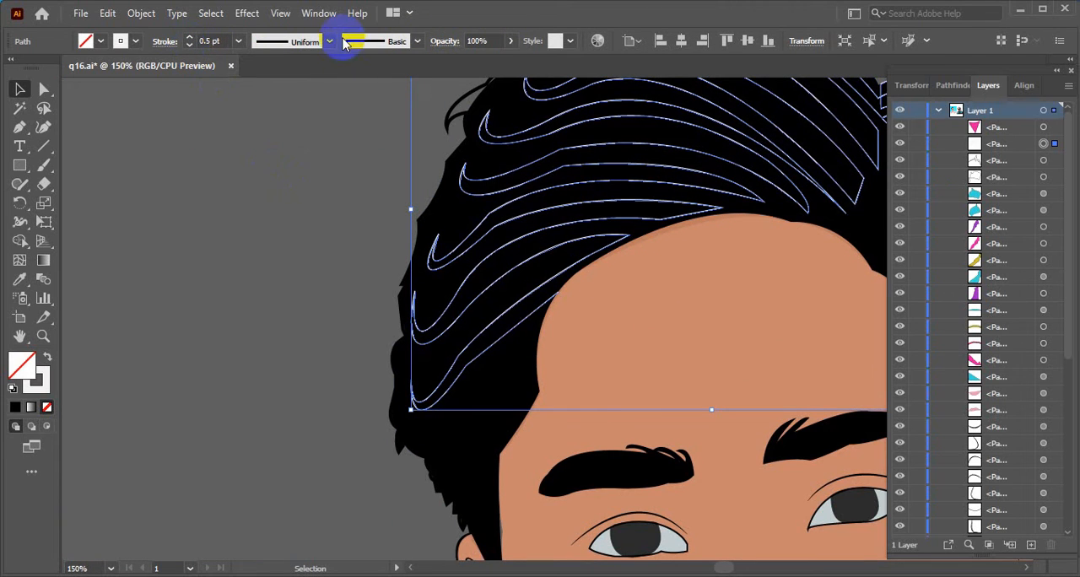
click(351, 135)
- Group all the paths of the vector portrait into a single object
scroll(569, 222, down, 5)
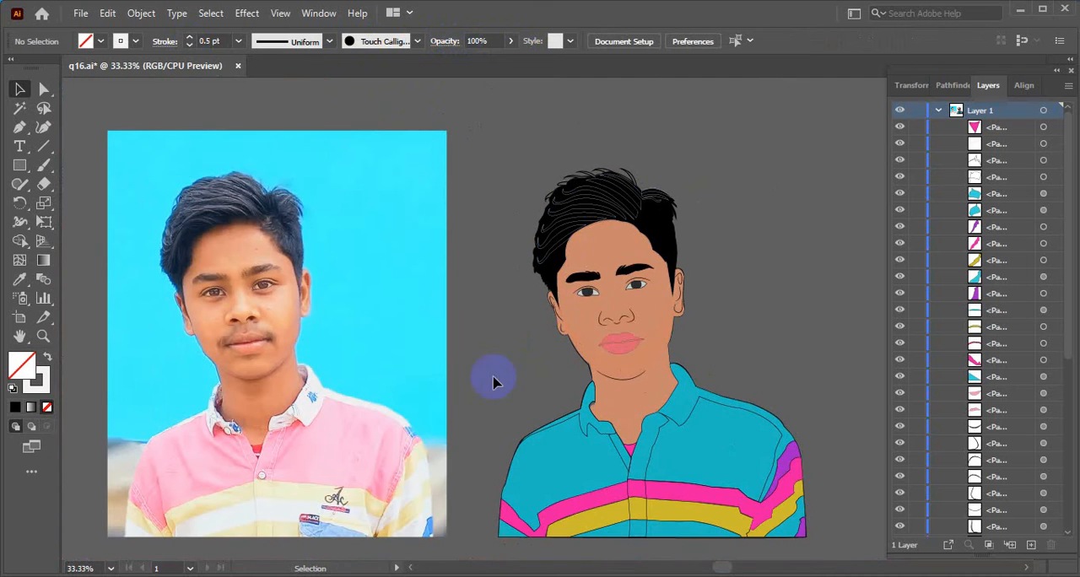
scroll(579, 349, down, 1)
drag(651, 435, 653, 319)
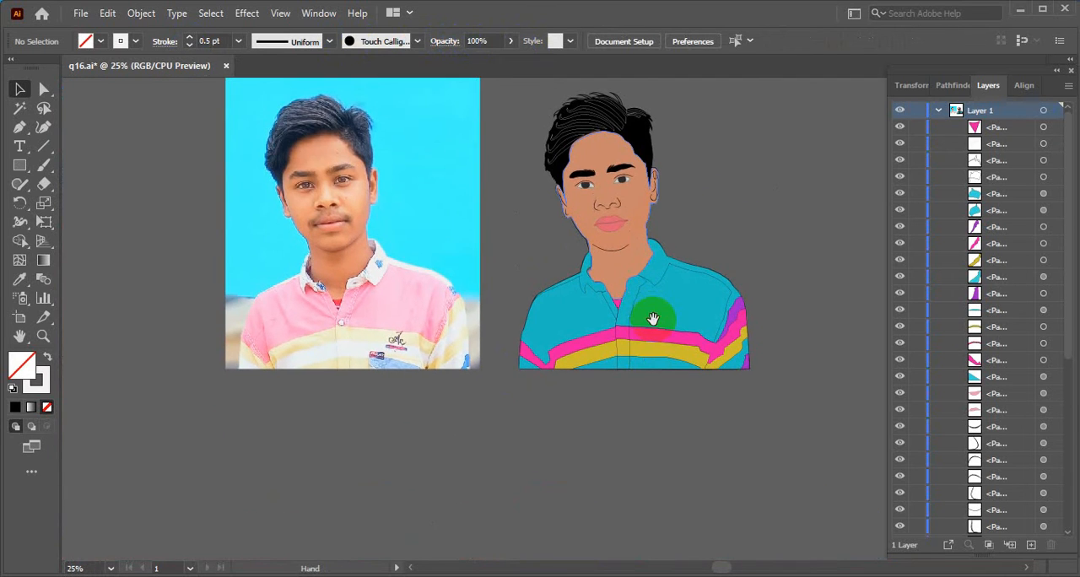
scroll(652, 438, up, 2)
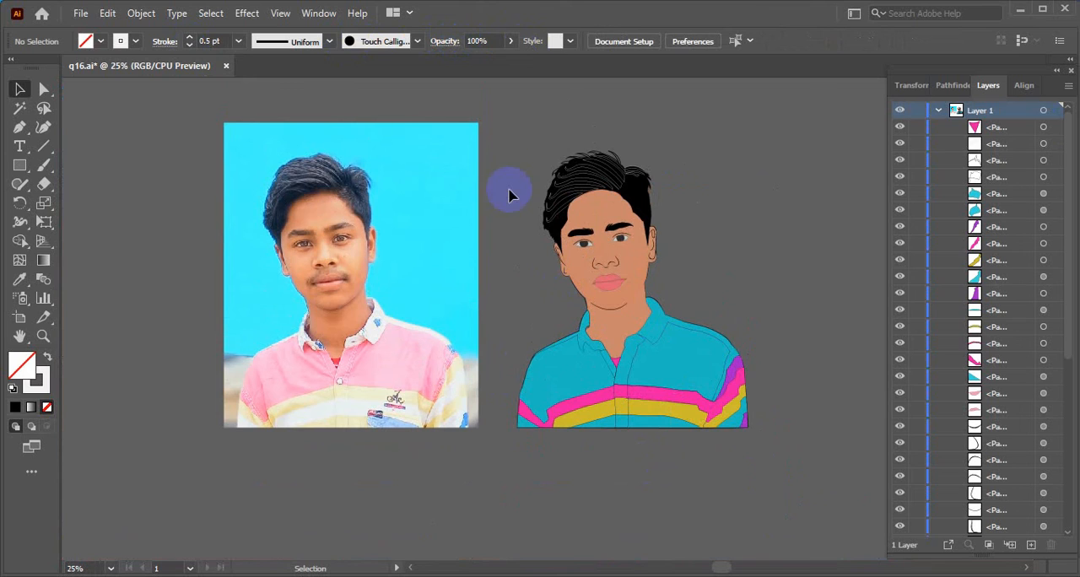
drag(528, 126, 754, 479)
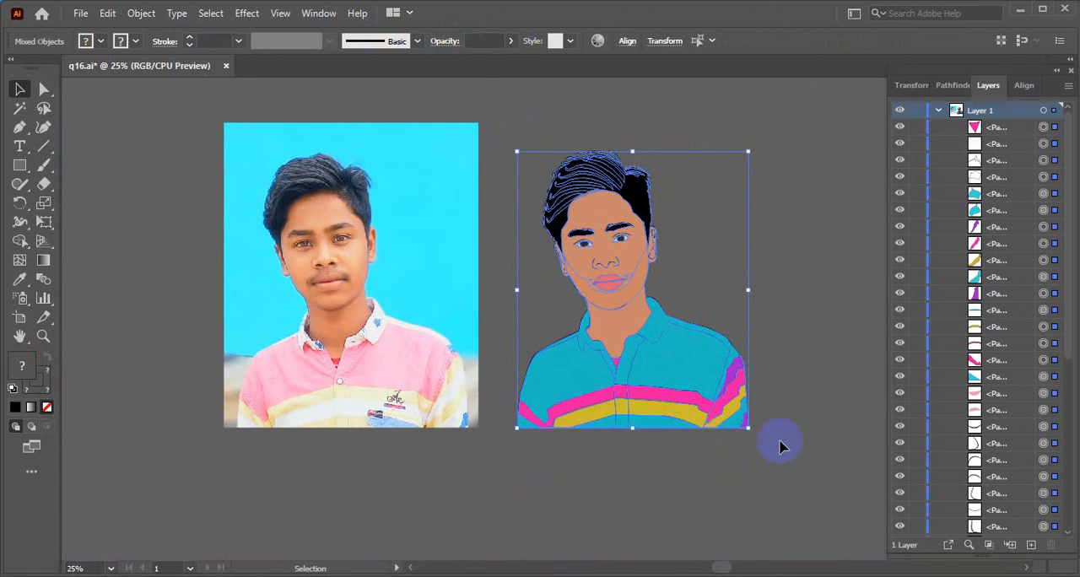
key(ctrl+g)
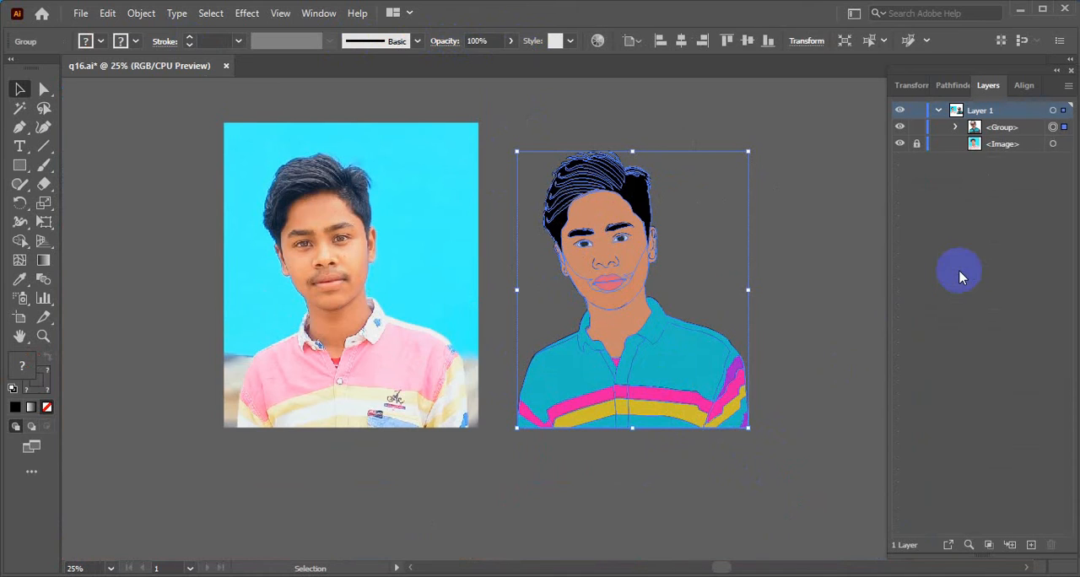
- Check the portrait's grouping by toggling the group's visibility and selecting it as one object
click(901, 130)
click(901, 130)
click(900, 128)
click(900, 128)
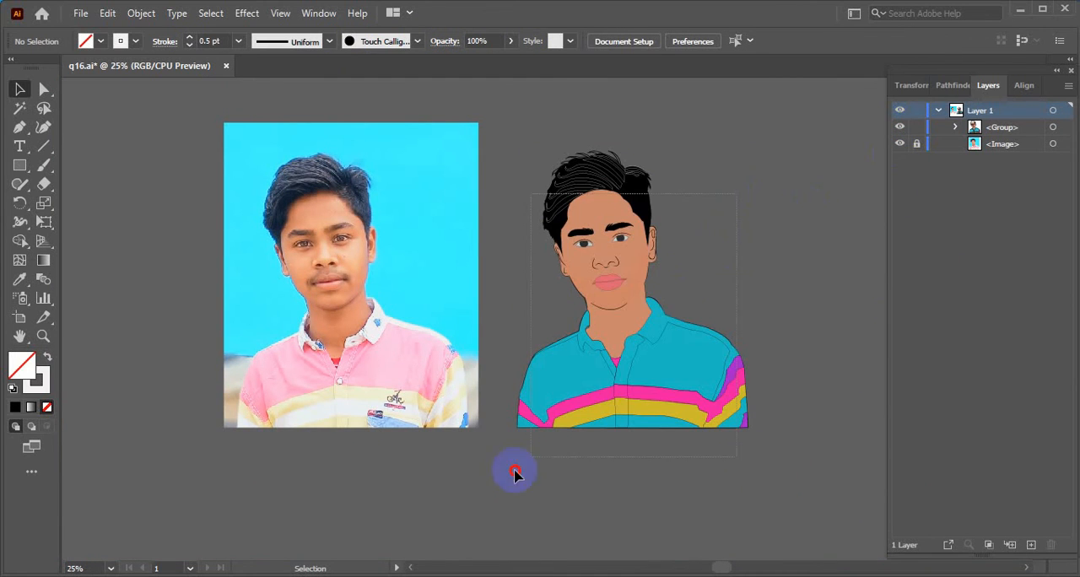
drag(679, 285, 675, 291)
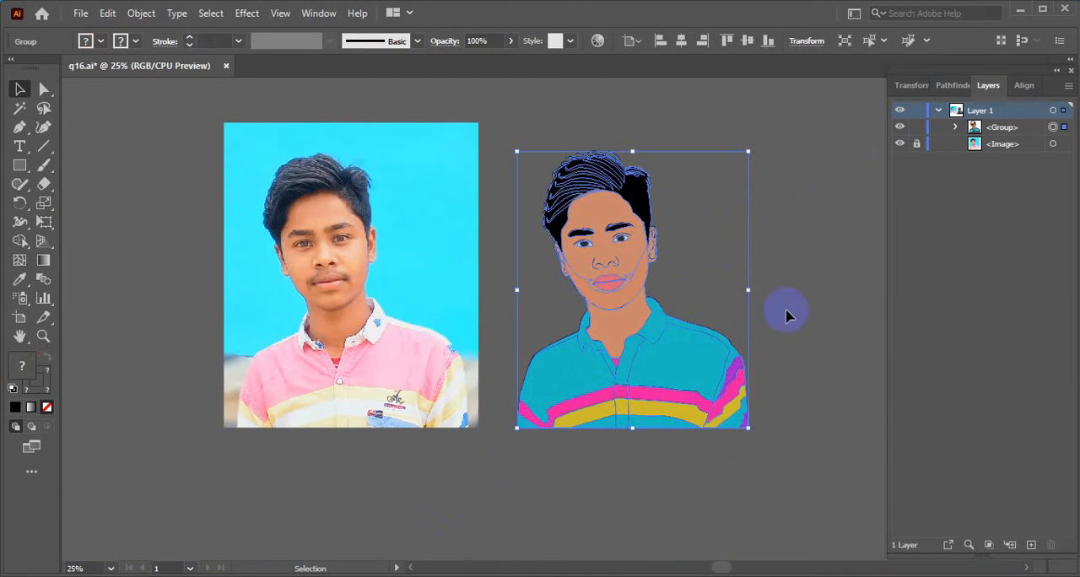
click(854, 312)
- Enlarge the grouped portrait proportionally to match the reference photo's height and deselect it
drag(784, 191, 540, 540)
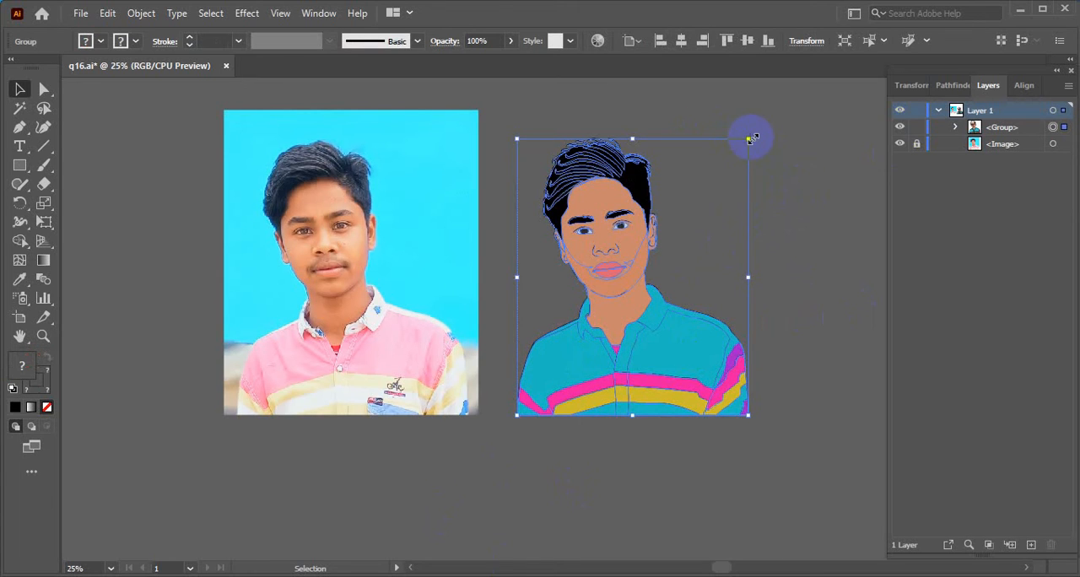
drag(748, 138, 771, 108)
click(827, 182)
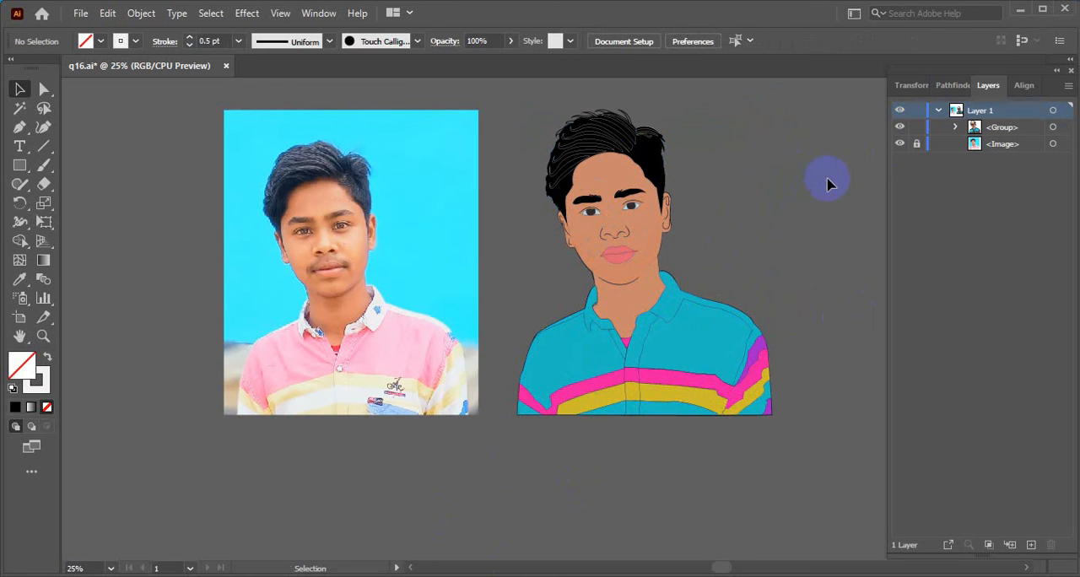
- Examine the enlarged portrait's face, collar and shirt close up, and compare the whole artwork with the reference photo
scroll(643, 256, up, 4)
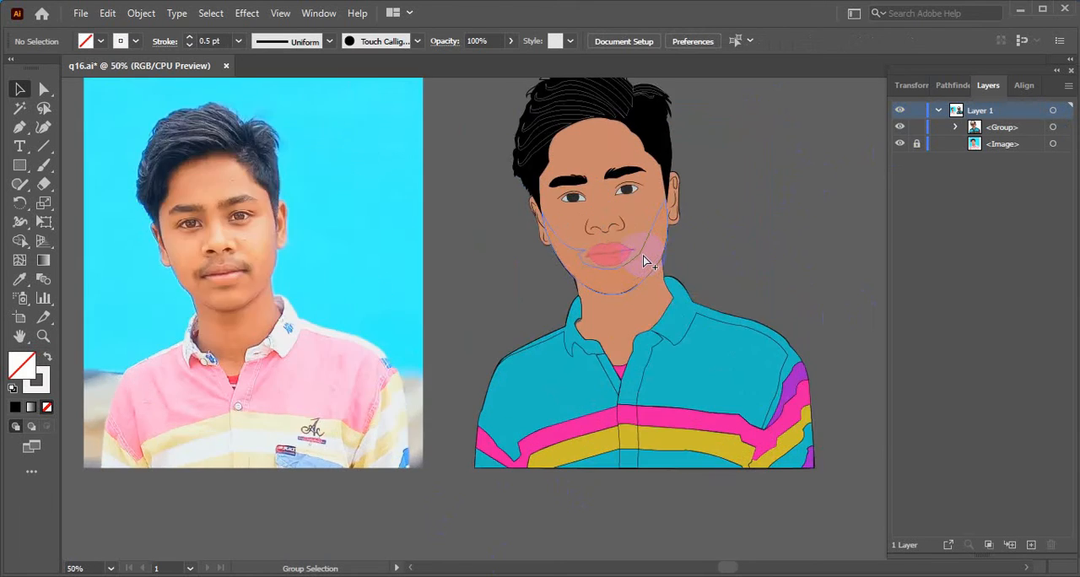
key(space)
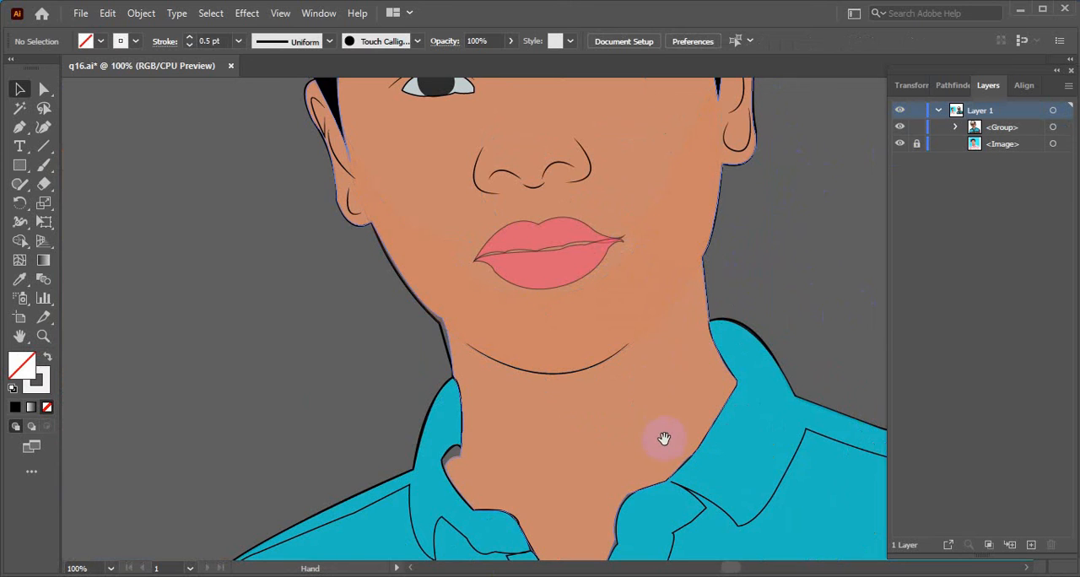
drag(664, 306, 695, 422)
drag(650, 289, 668, 357)
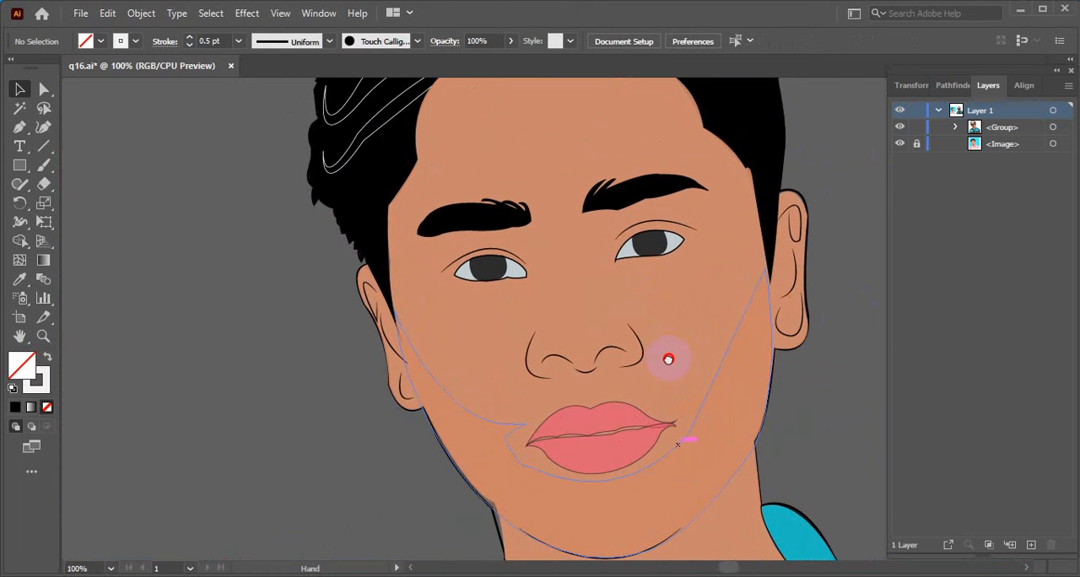
drag(613, 205, 643, 281)
drag(639, 340, 525, 244)
drag(616, 374, 576, 195)
drag(596, 326, 550, 206)
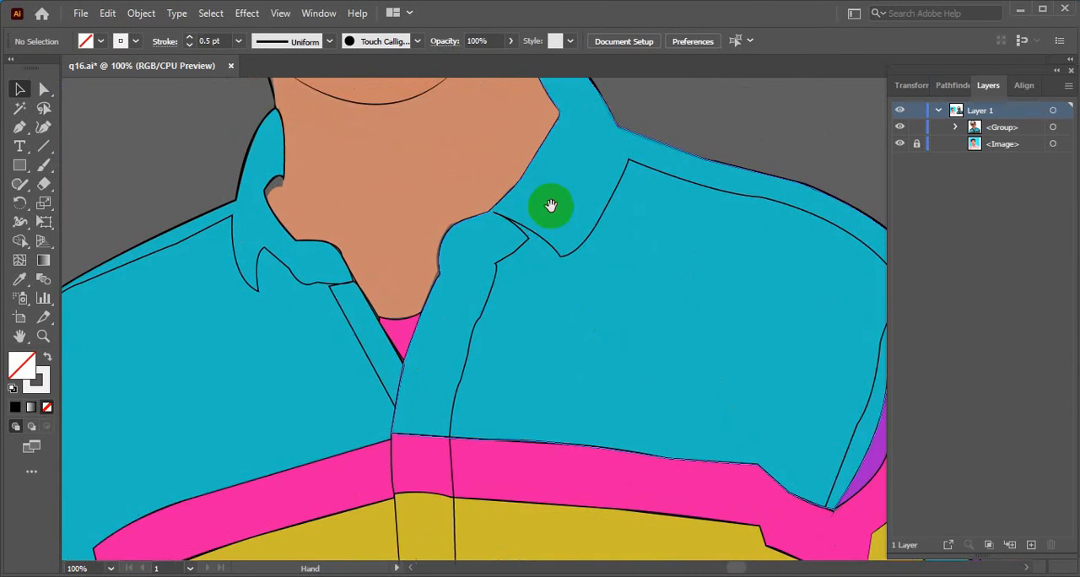
scroll(548, 243, down, 3)
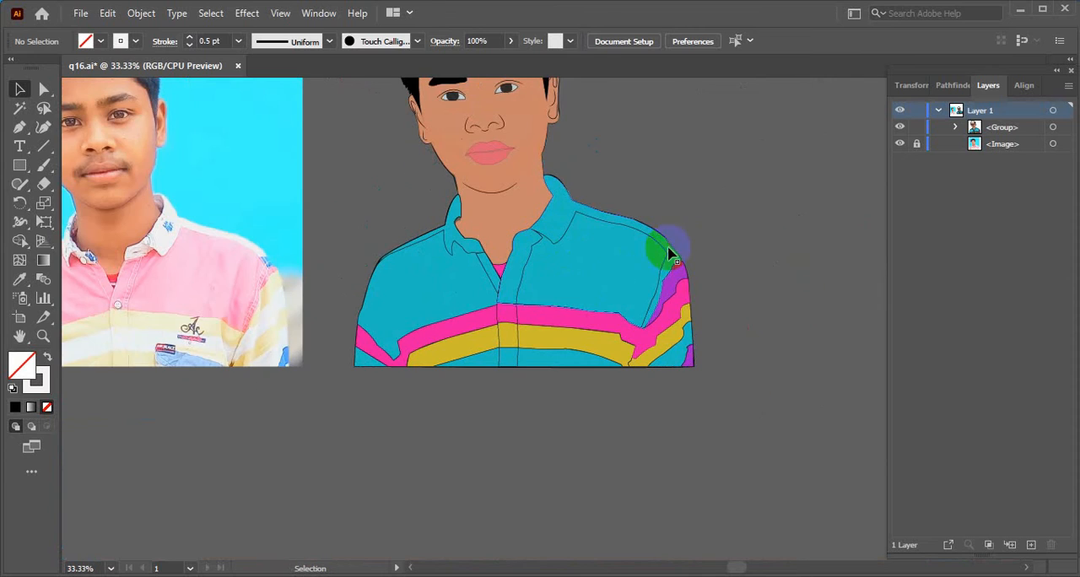
scroll(627, 212, down, 2)
drag(627, 212, 652, 381)
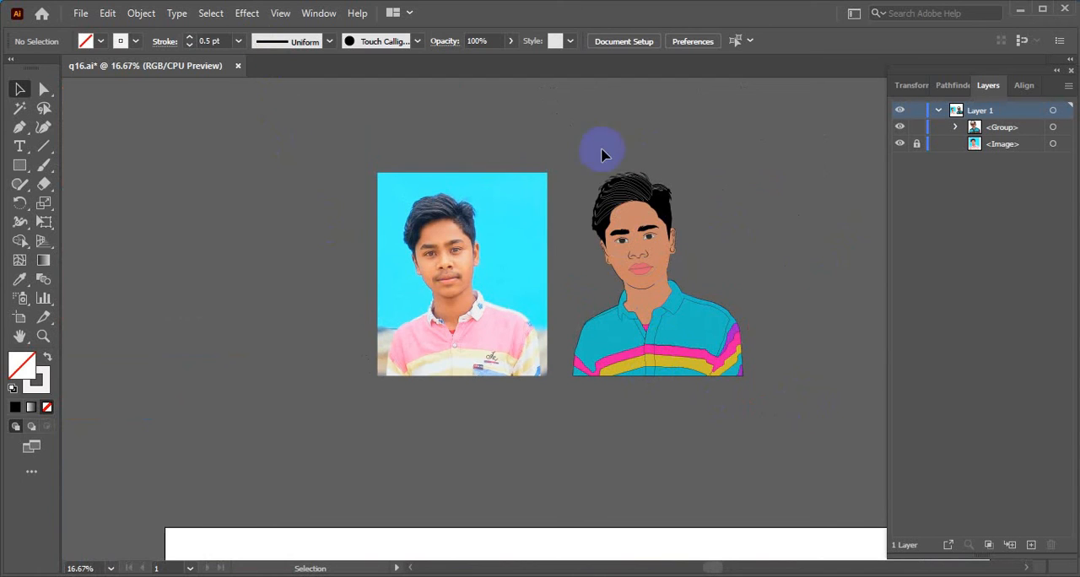
click(424, 194)
scroll(647, 321, down, 2)
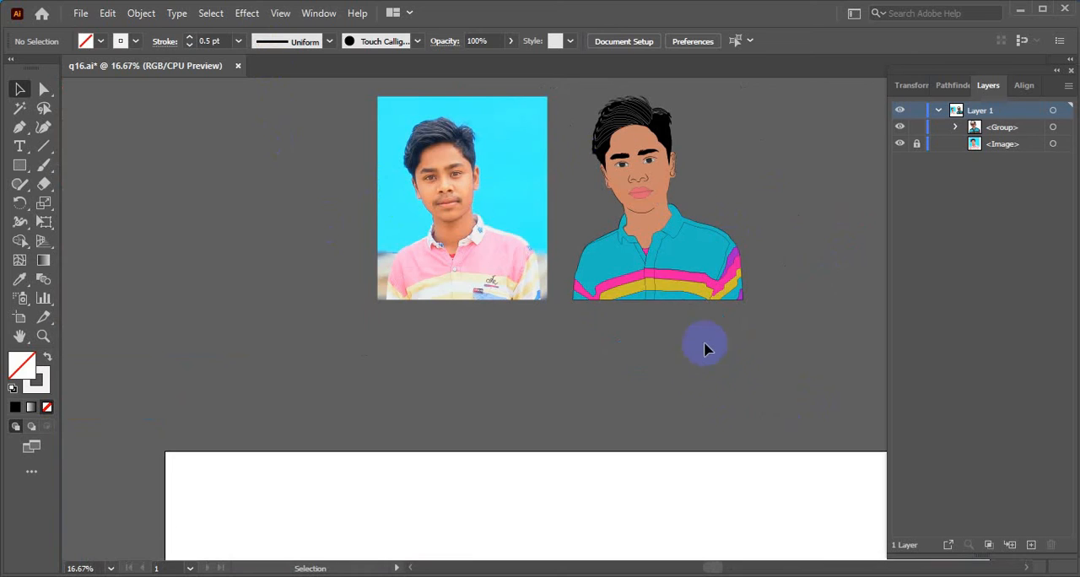
- Move the portrait group from beside the photo onto the upper part of the white artboard
alt+scroll(647, 291, down, 2)
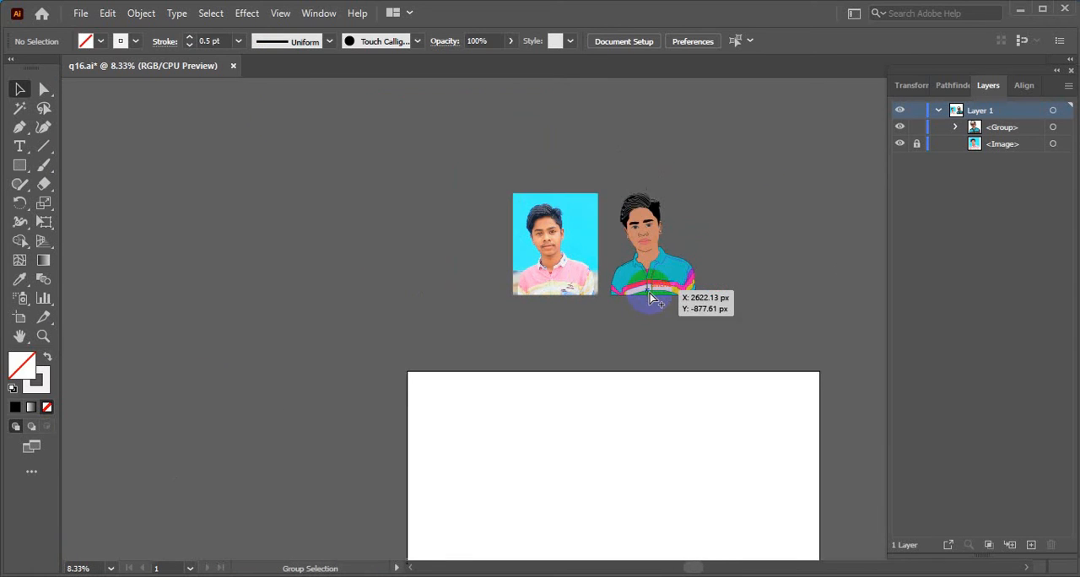
scroll(666, 346, down, 1)
click(657, 141)
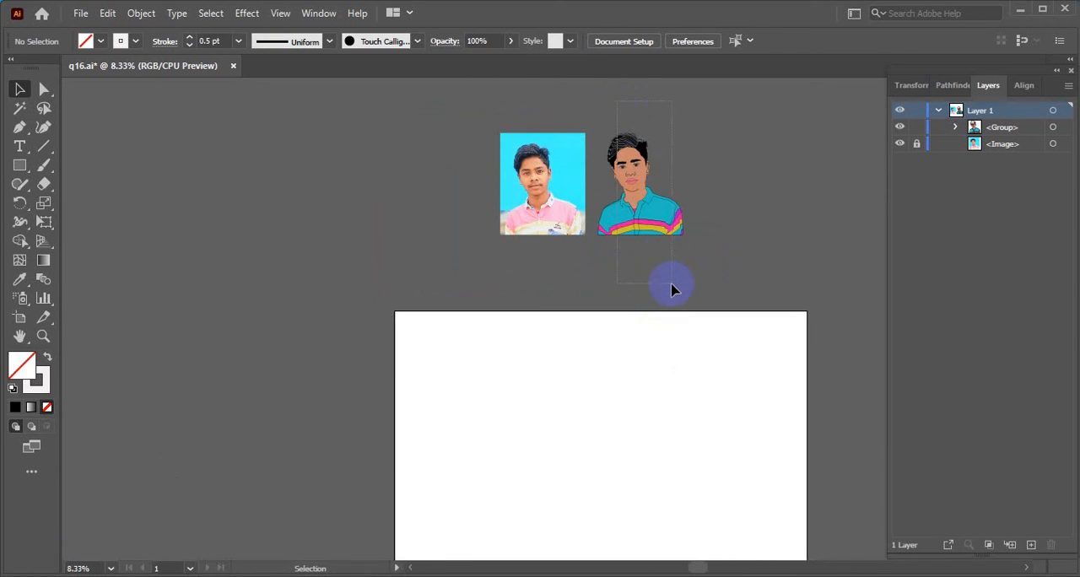
drag(776, 294, 770, 247)
drag(656, 162, 590, 430)
- Enlarge the portrait group proportionally and reposition it so that it nearly fills the white artboard
scroll(711, 198, down, 3)
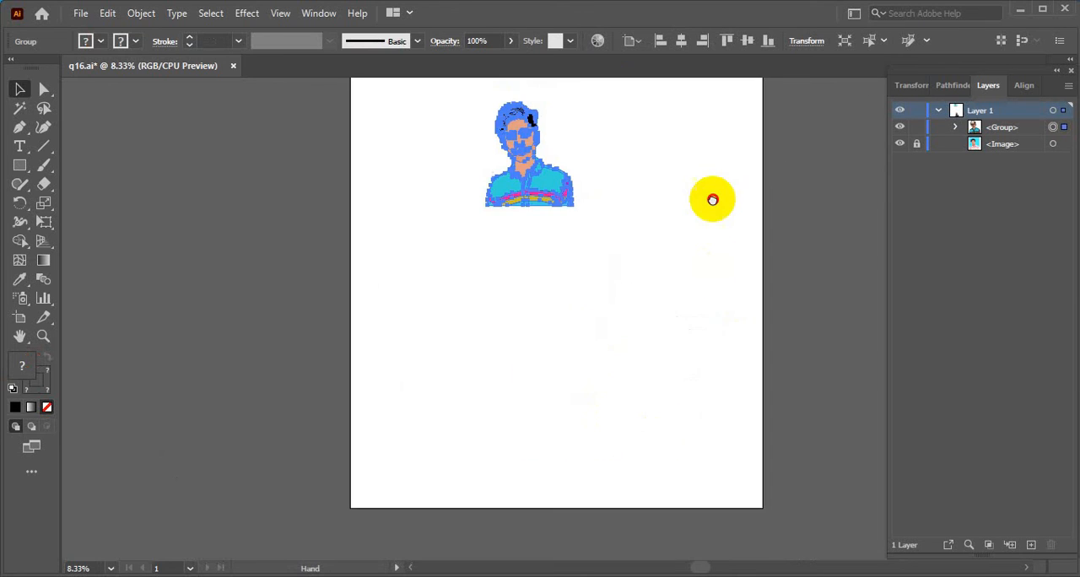
alt+scroll(728, 231, down, 1)
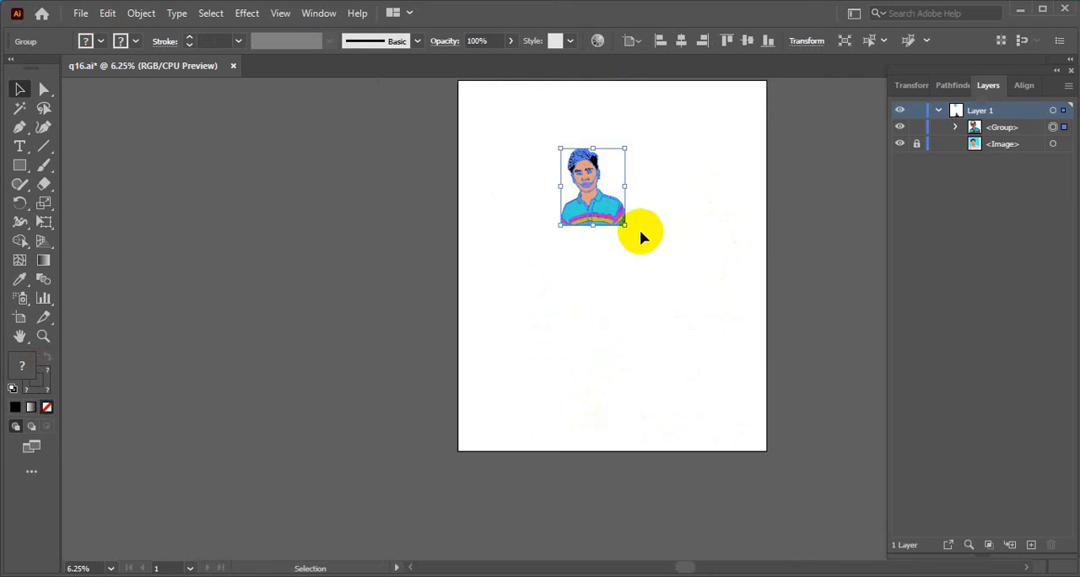
drag(624, 224, 747, 429)
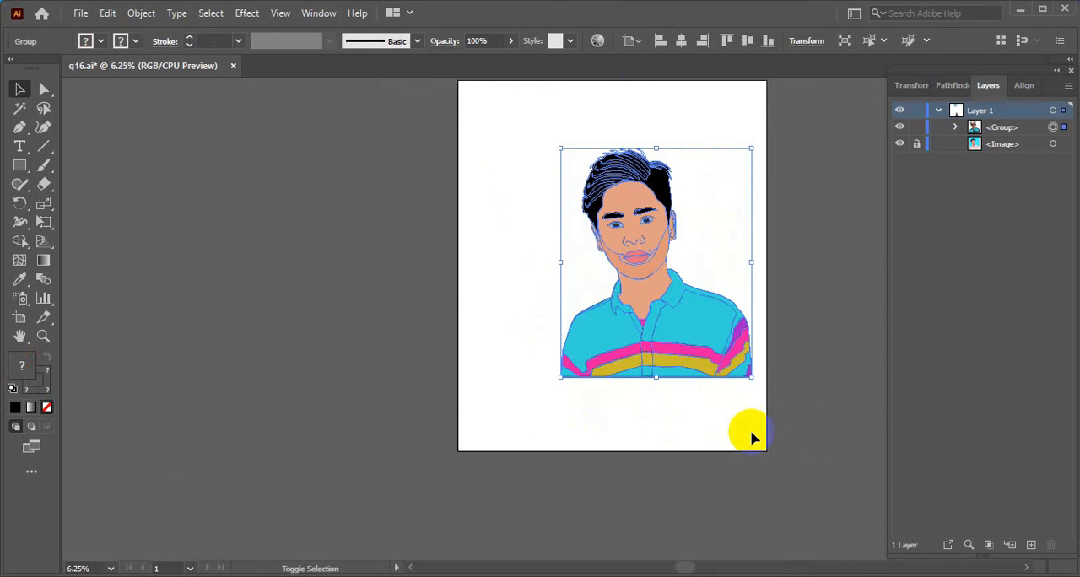
mouse_move(673, 311)
mouse_down()
mouse_move(593, 243)
mouse_move(608, 279)
mouse_up()
drag(669, 330, 756, 446)
drag(688, 371, 682, 362)
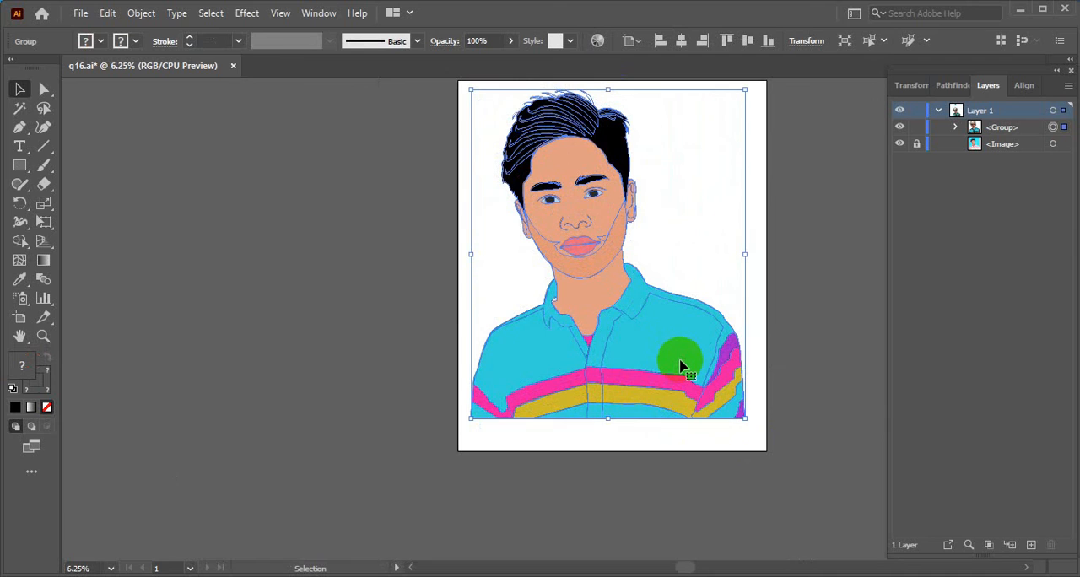
drag(746, 419, 757, 453)
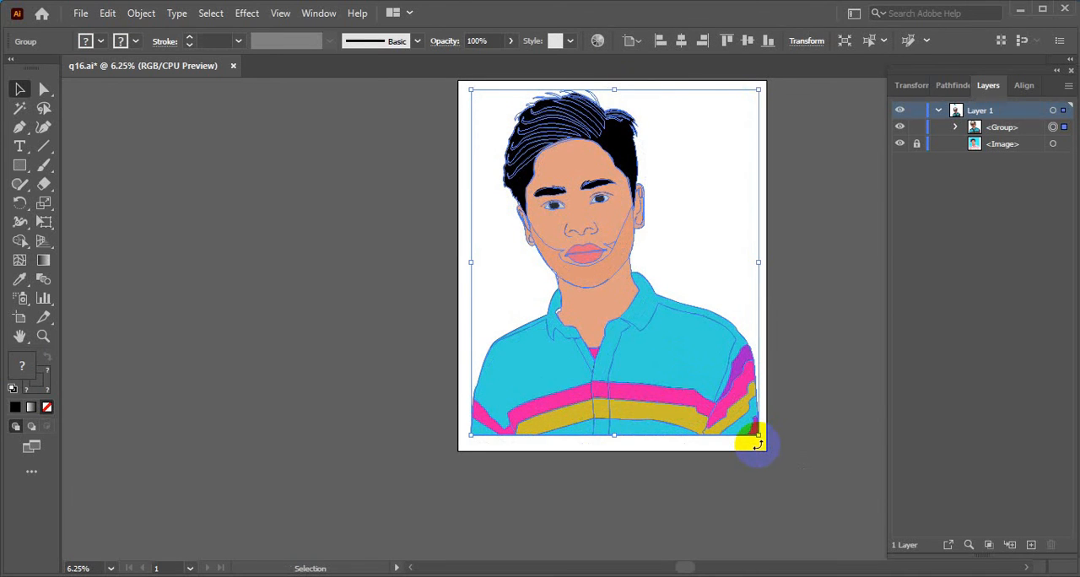
- Enlarge the portrait group slightly from its upper-left corner so that it reaches closer to the artboard's top and left edges
scroll(757, 445, up, 3)
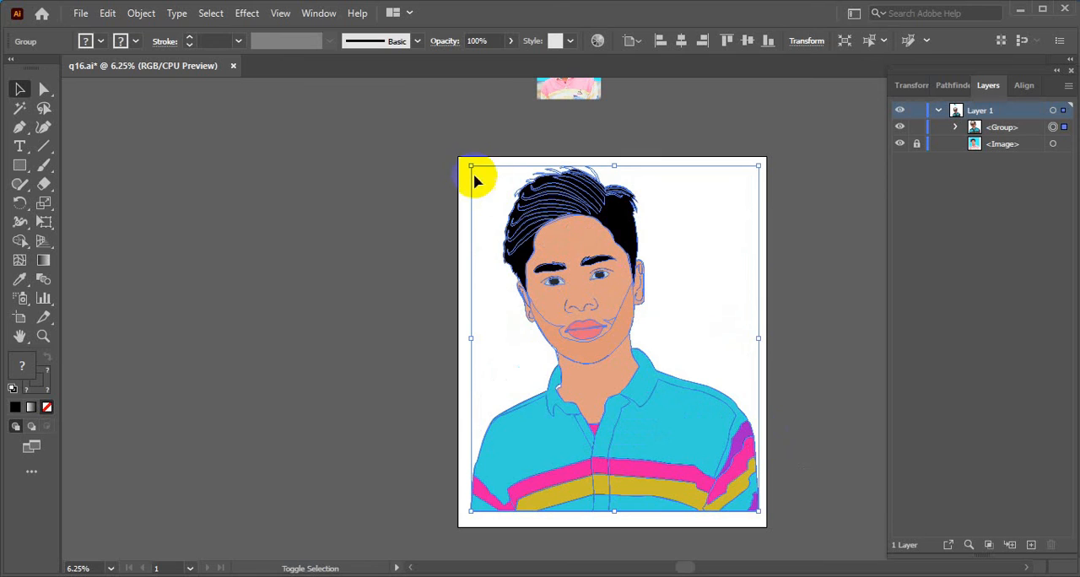
drag(472, 168, 463, 159)
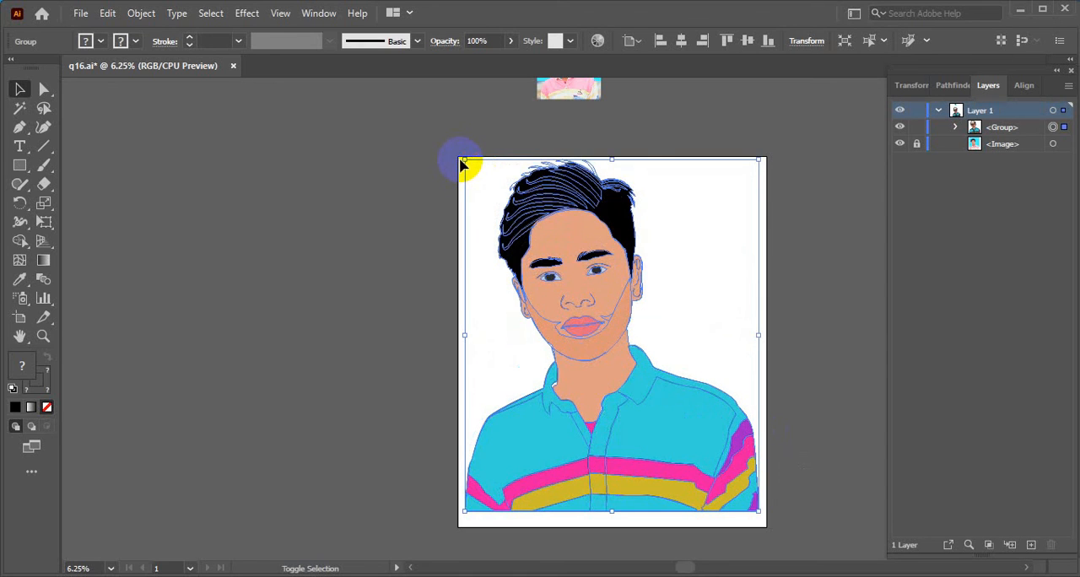
click(873, 184)
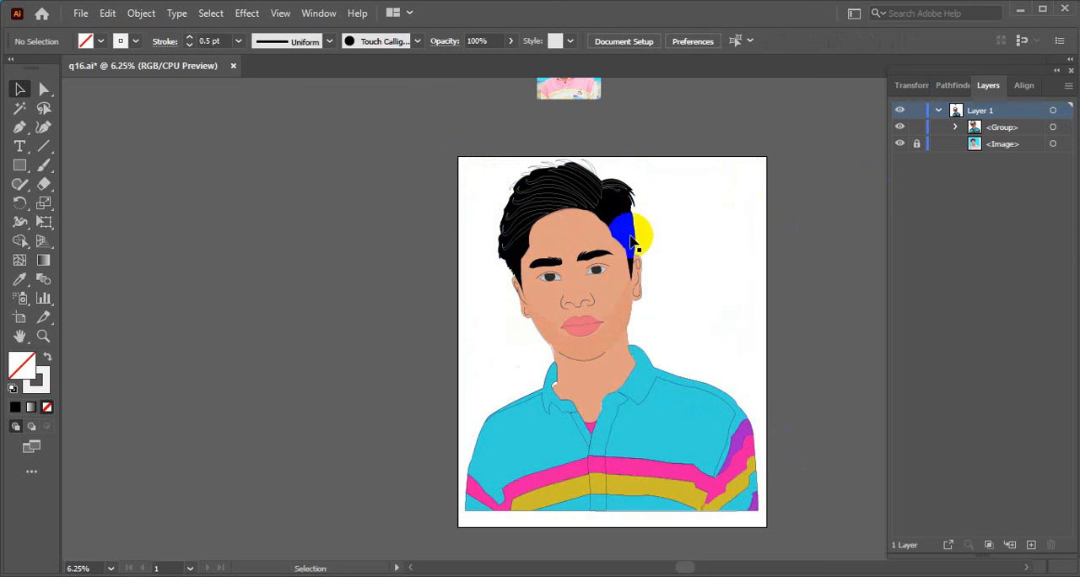
- Move the portrait group slightly down to even out the margins above and below it on the artboard, and deselect it
click(564, 235)
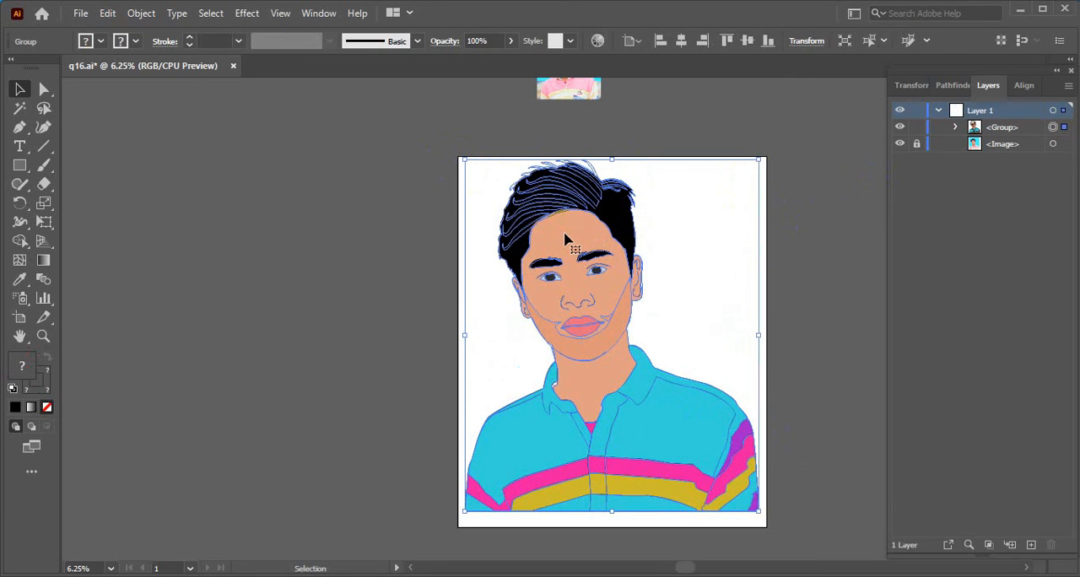
drag(565, 236, 591, 273)
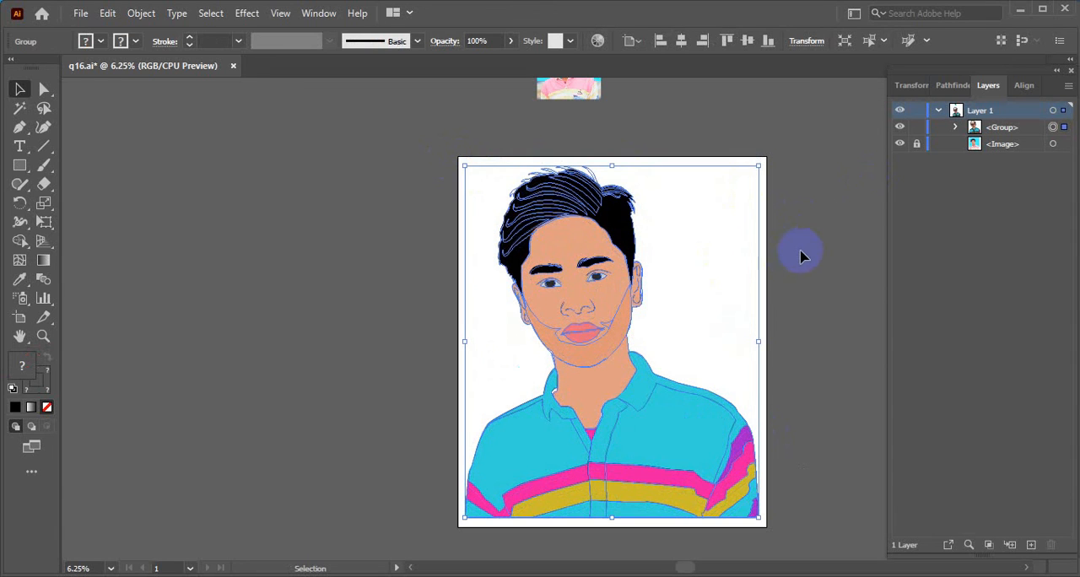
click(810, 251)
scroll(687, 241, down, 2)
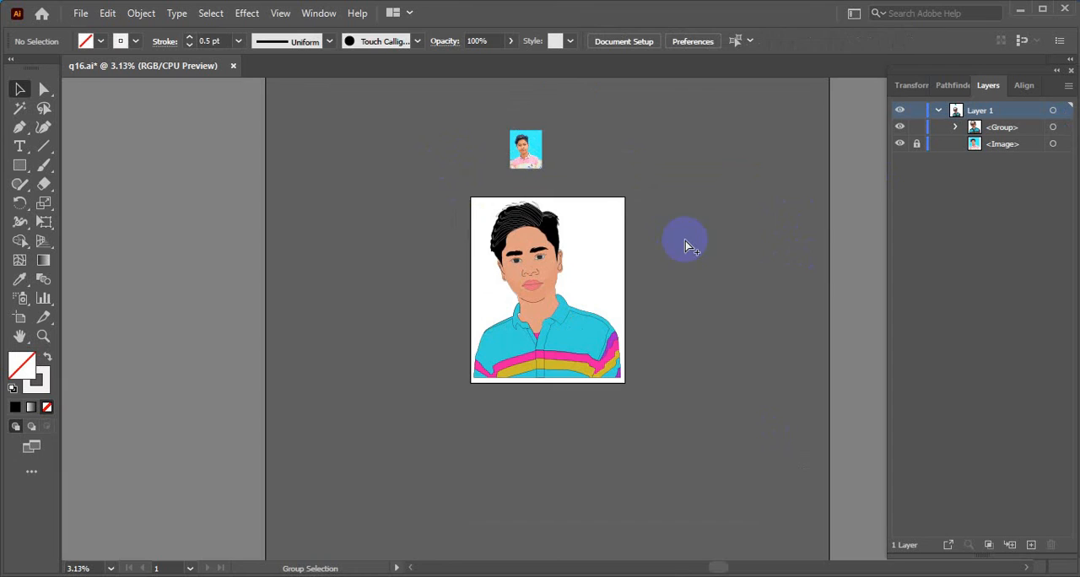
scroll(603, 265, up, 2)
scroll(762, 302, up, 2)
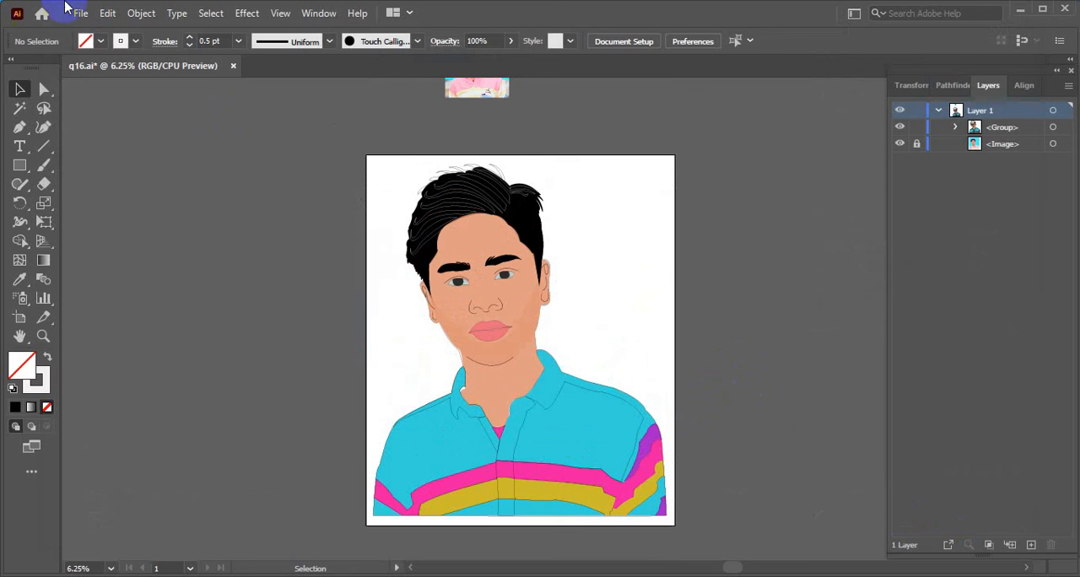
- Start saving the document under a new name and switch the keyboard input language to English (United States)
click(80, 12)
click(147, 160)
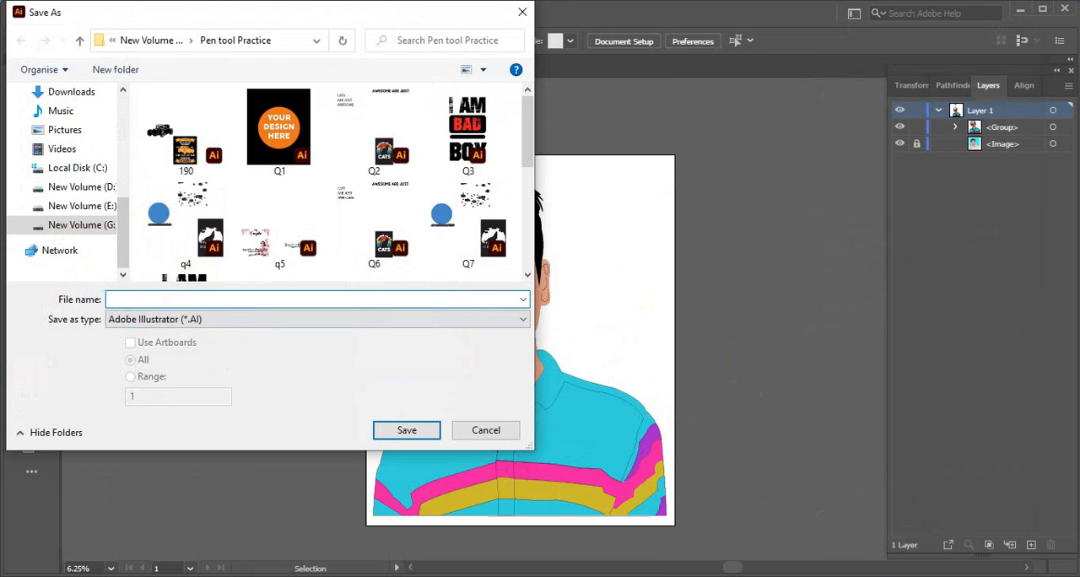
key(super+space)
click(965, 404)
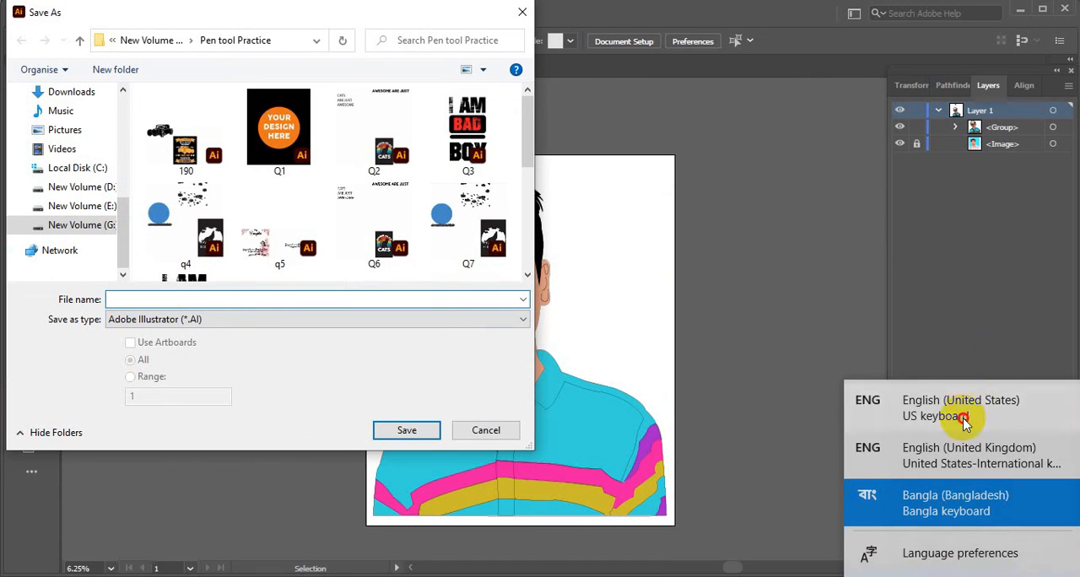
- Save the document as q17 in Adobe Illustrator format in the Pen tool Practice folder, accepting the Illustrator 2020 options
click(135, 299)
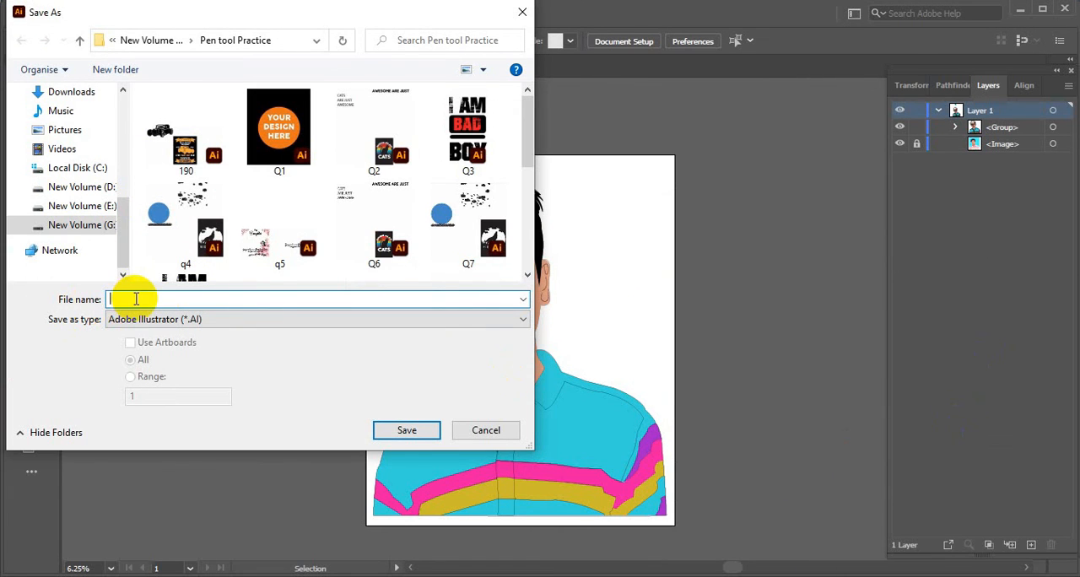
text(q)
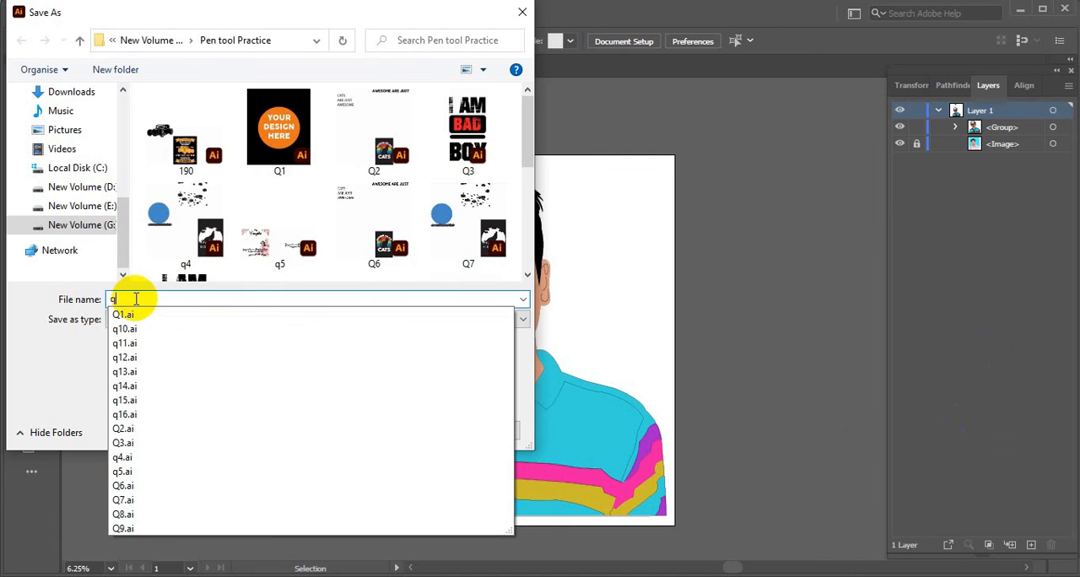
text(17)
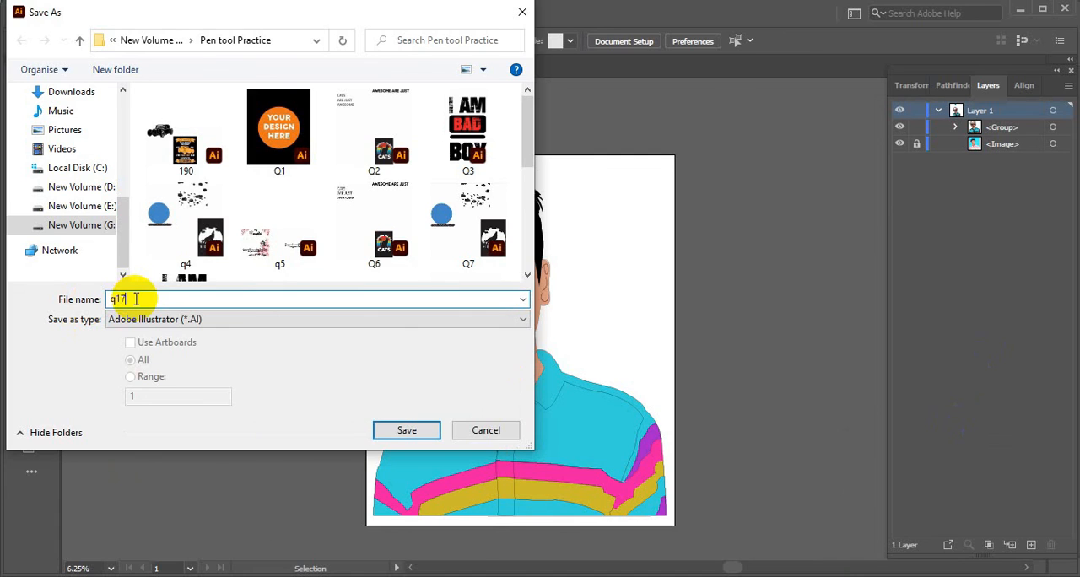
click(408, 432)
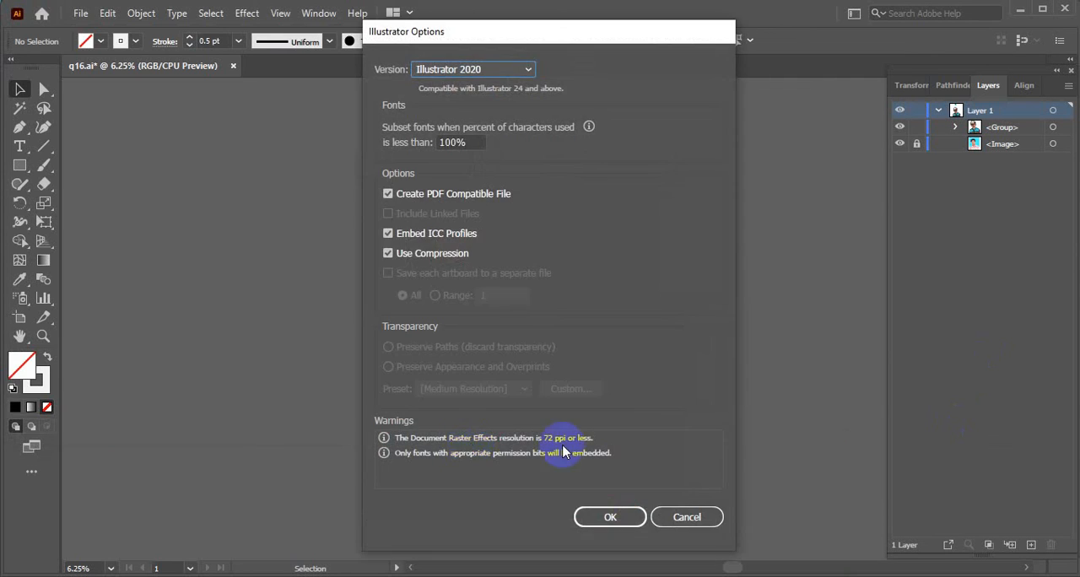
click(623, 521)
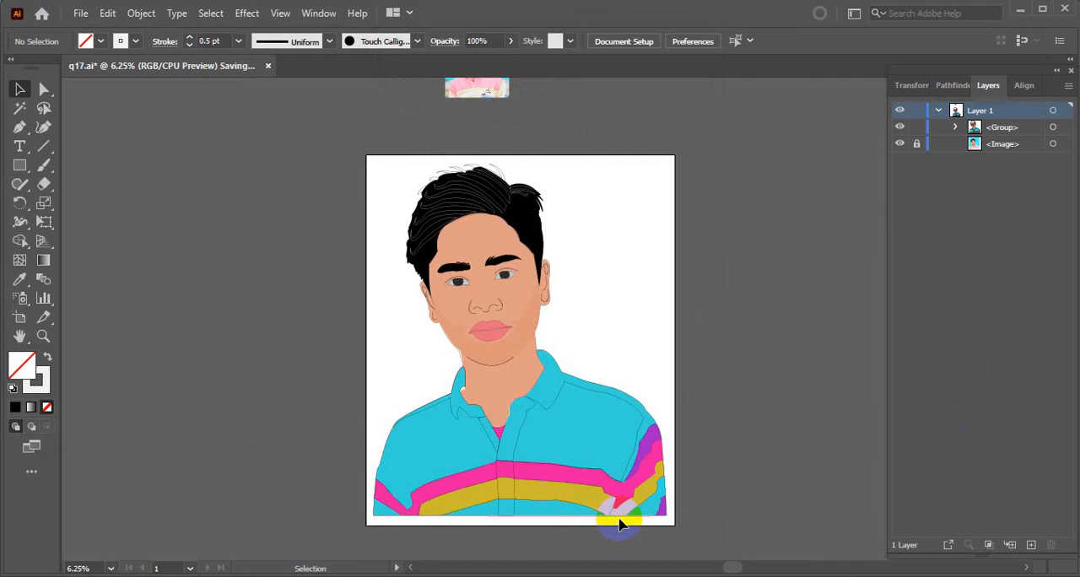
scroll(754, 352, up, 4)
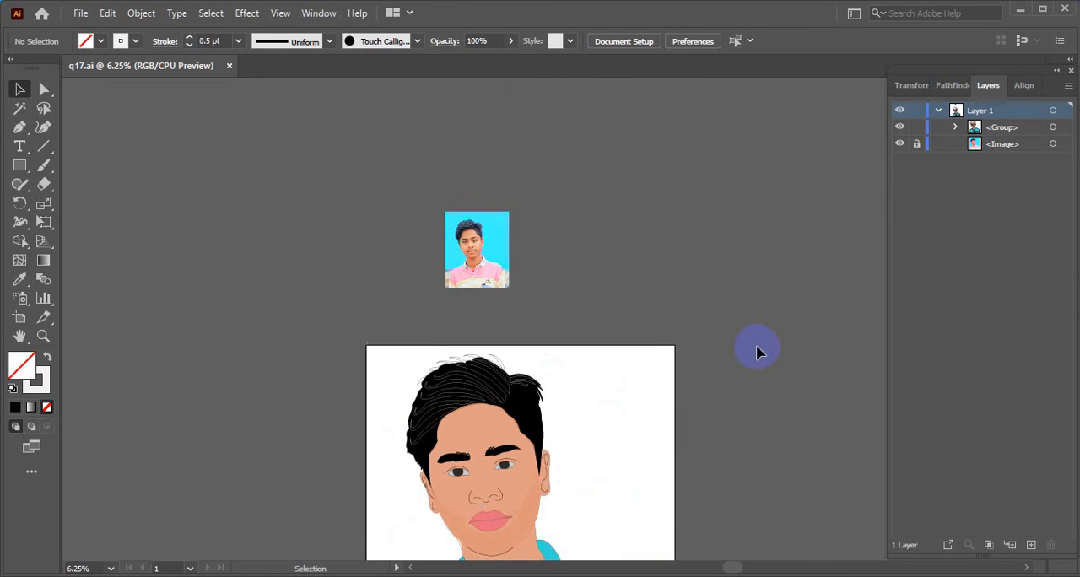